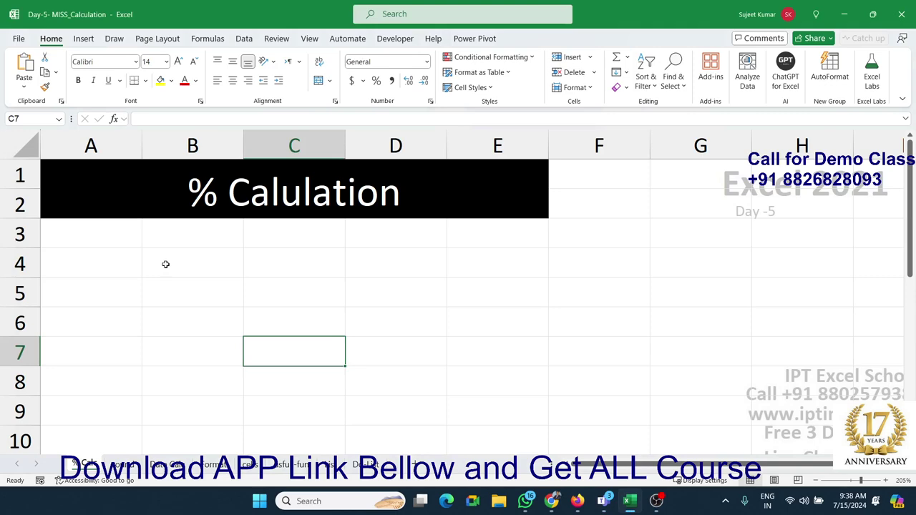
Enter 20% in cell A4.
{"action": "left_click", "coordinate": [166, 269]}
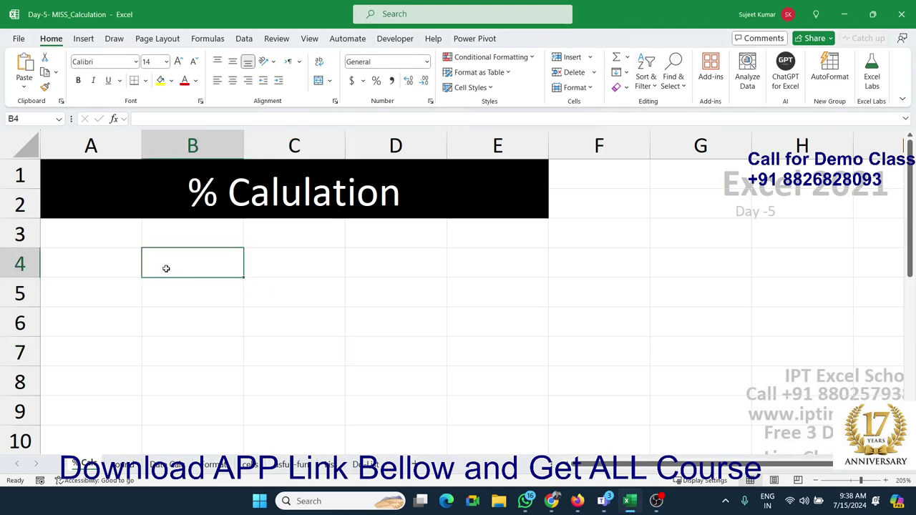
{"action": "left_click", "coordinate": [121, 261]}
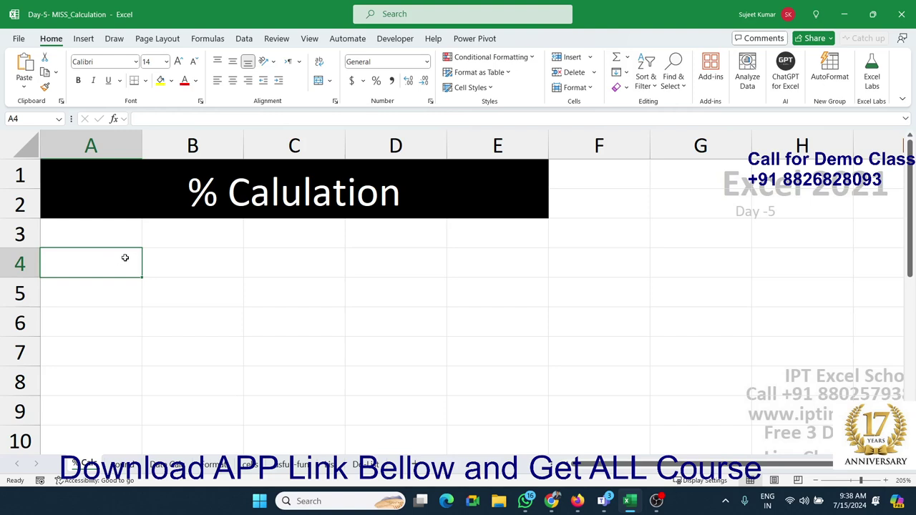
{"action": "type", "text": "20"}
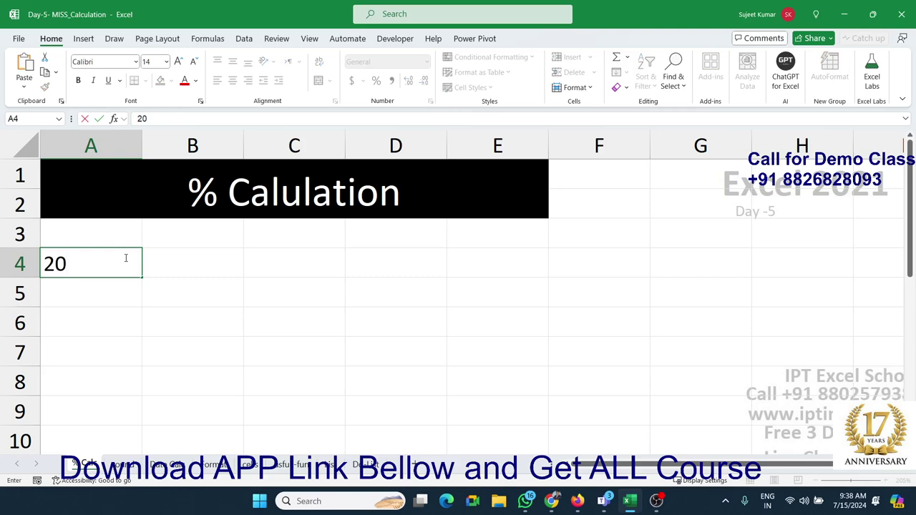
{"action": "type", "text": "%"}
{"action": "key", "text": "Return"}
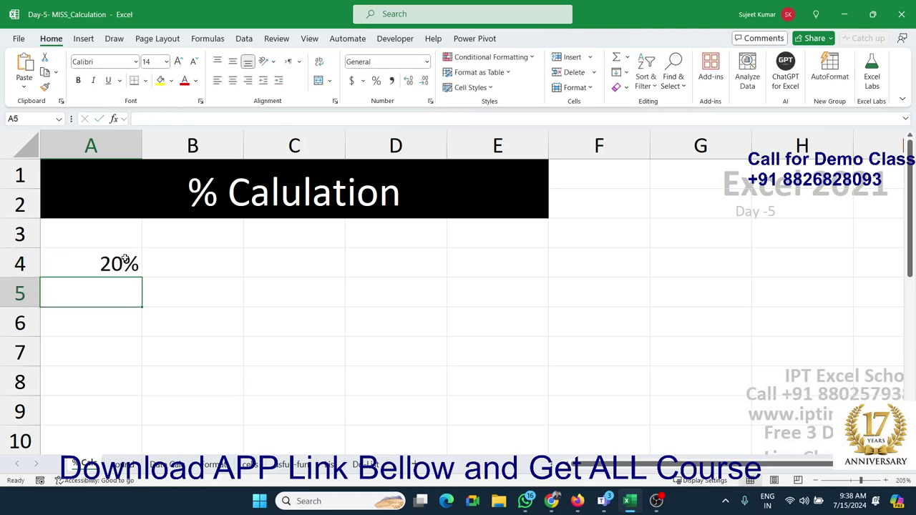
Enter 20 in B4 with Percent Style so it shows 2000%, and note 1=100% in B5.
{"action": "key", "text": "Up"}
{"action": "key", "text": "Right"}
{"action": "type", "text": "20"}
{"action": "key", "text": "Return"}
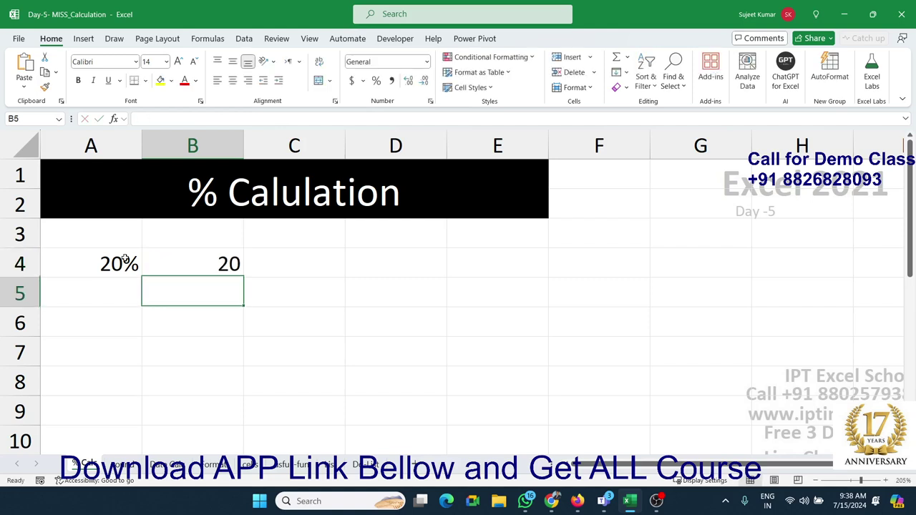
{"action": "key", "text": "Up"}
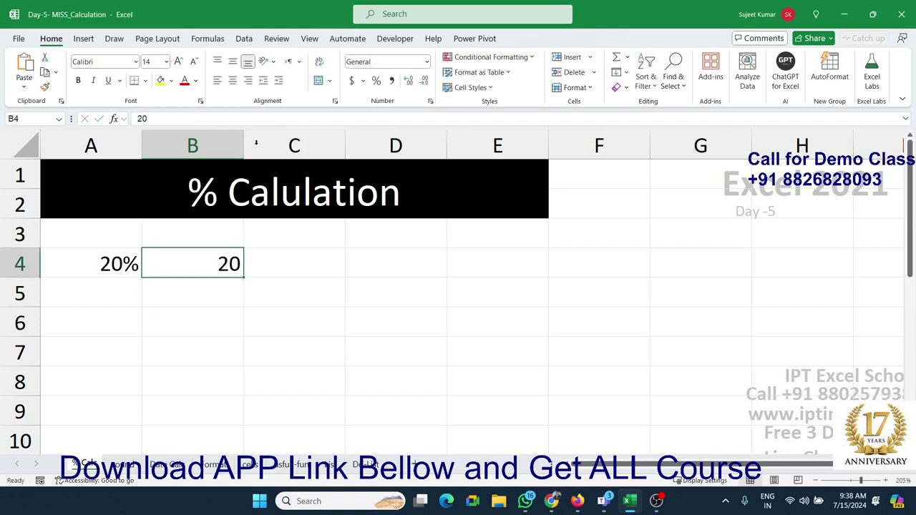
{"action": "left_click", "coordinate": [376, 81]}
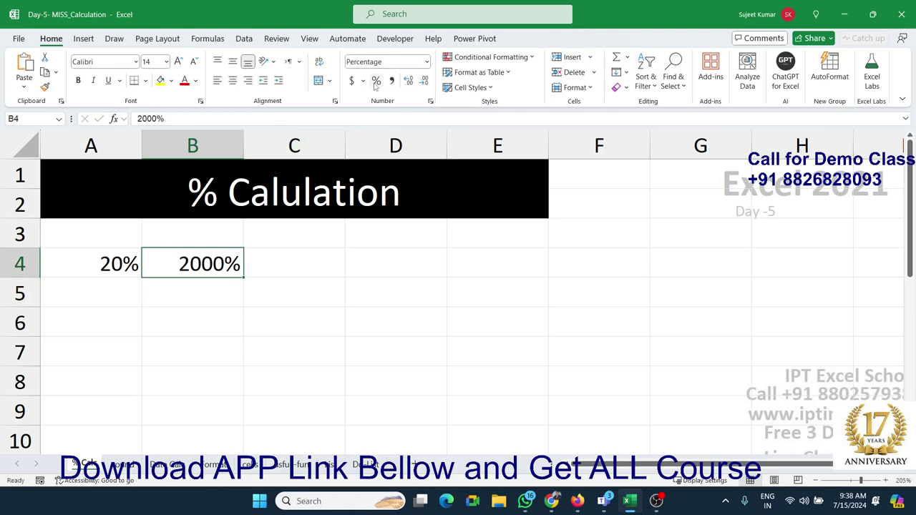
{"action": "key", "text": "Down"}
{"action": "type", "text": "1=1"}
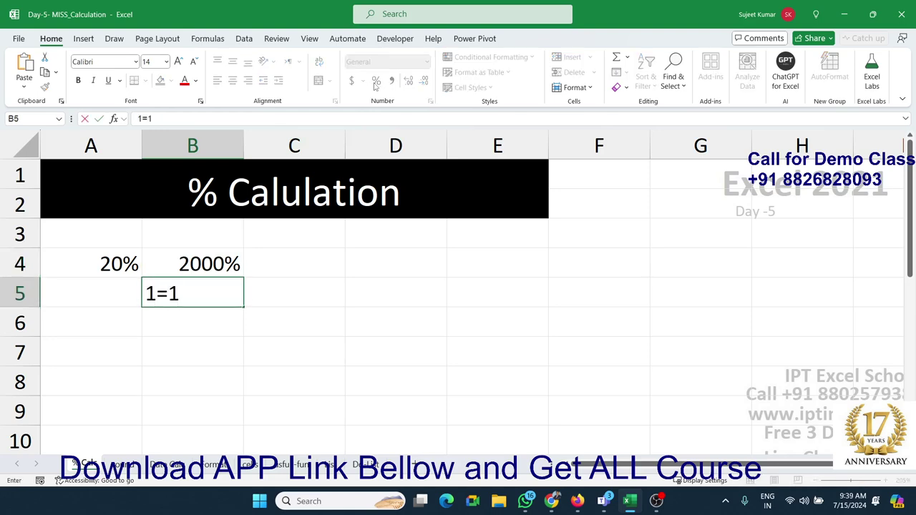
{"action": "type", "text": "00%"}
{"action": "key", "text": "Return"}
{"action": "key", "text": "Up"}
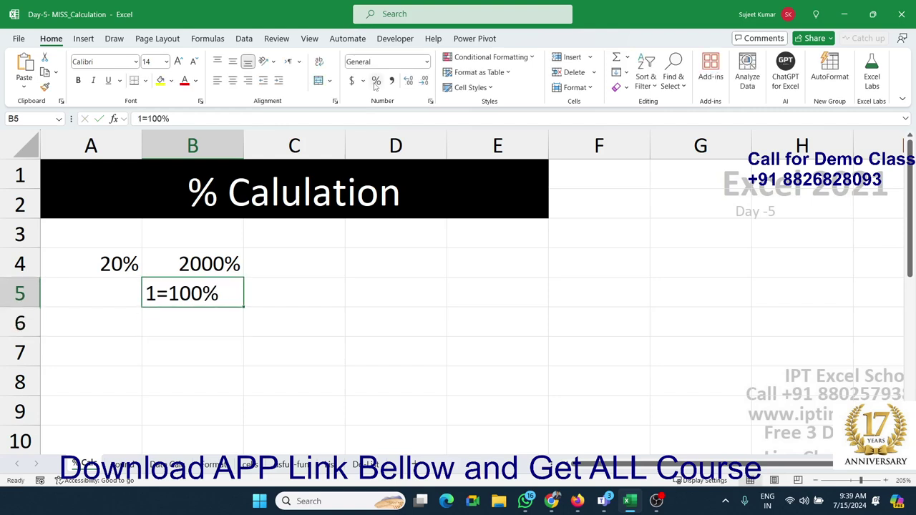
Enter 0.20 in C4 and format it as a percentage so it shows 20%.
{"action": "key", "text": "Up"}
{"action": "key", "text": "Right"}
{"action": "type", "text": "0.20"}
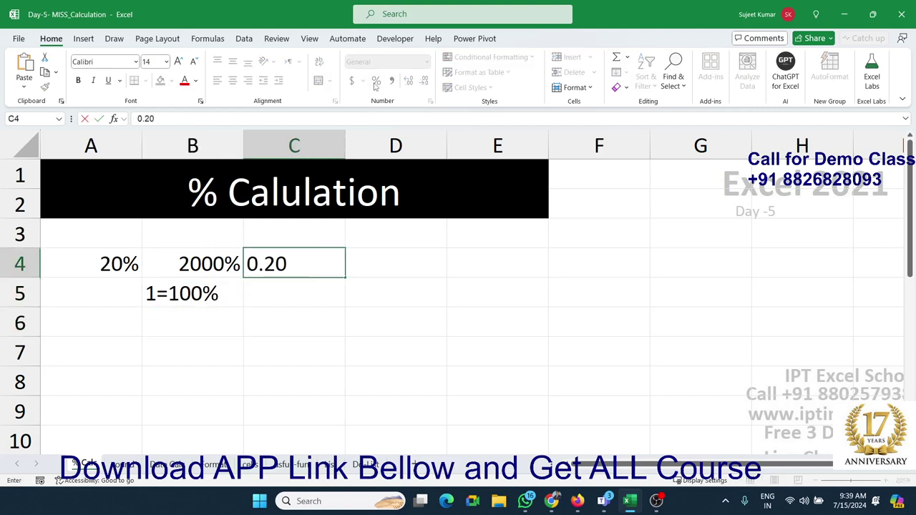
{"action": "key", "text": "Return"}
{"action": "key", "text": "Up"}
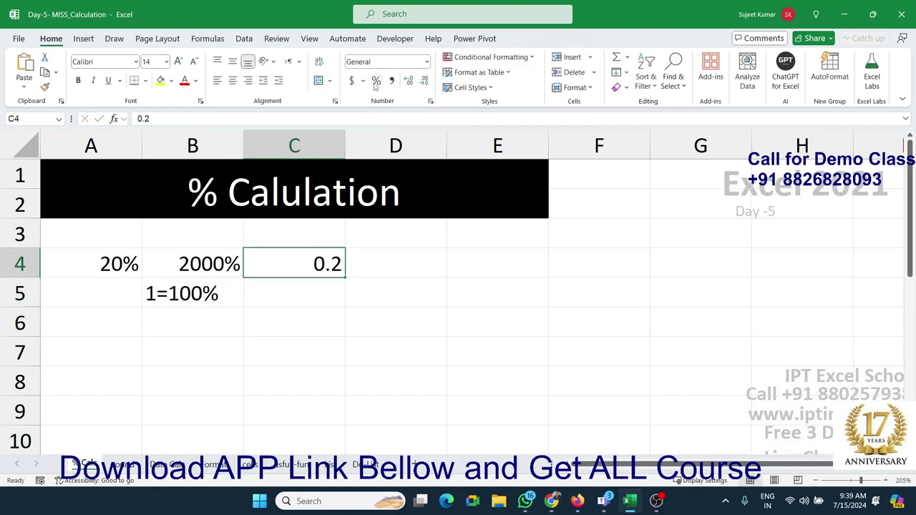
{"action": "left_click", "coordinate": [376, 81]}
{"action": "left_click", "coordinate": [294, 285]}
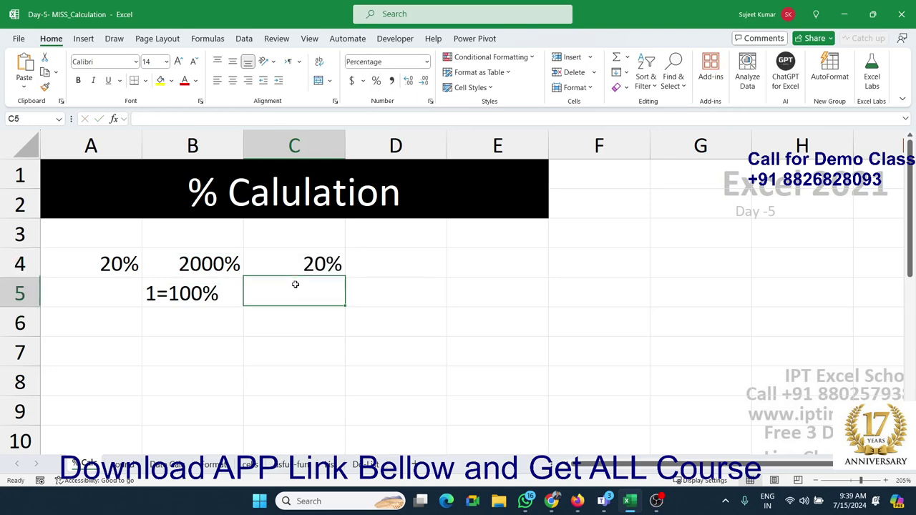
Enter 500 in B7 and 20% in C7, and multiply them in D7 to get 100.
{"action": "scroll", "coordinate": [294, 285], "scroll_direction": "down", "scroll_amount": 2}
{"action": "left_click", "coordinate": [180, 236]}
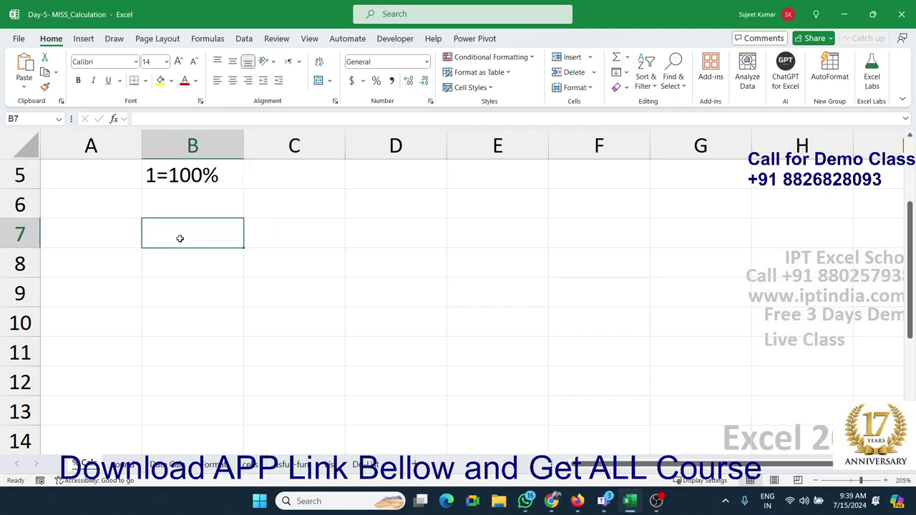
{"action": "type", "text": "500"}
{"action": "key", "text": "Tab"}
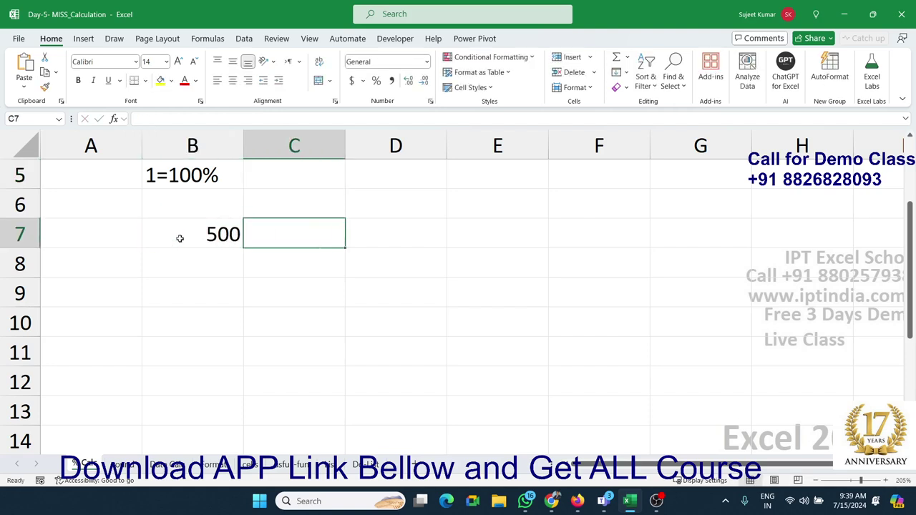
{"action": "type", "text": "20%"}
{"action": "key", "text": "Tab"}
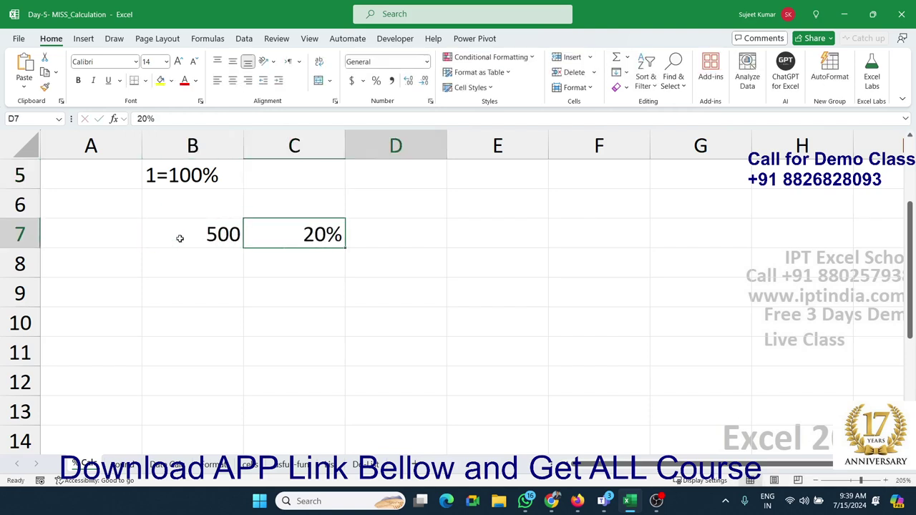
{"action": "type", "text": "="}
{"action": "left_click", "coordinate": [180, 239]}
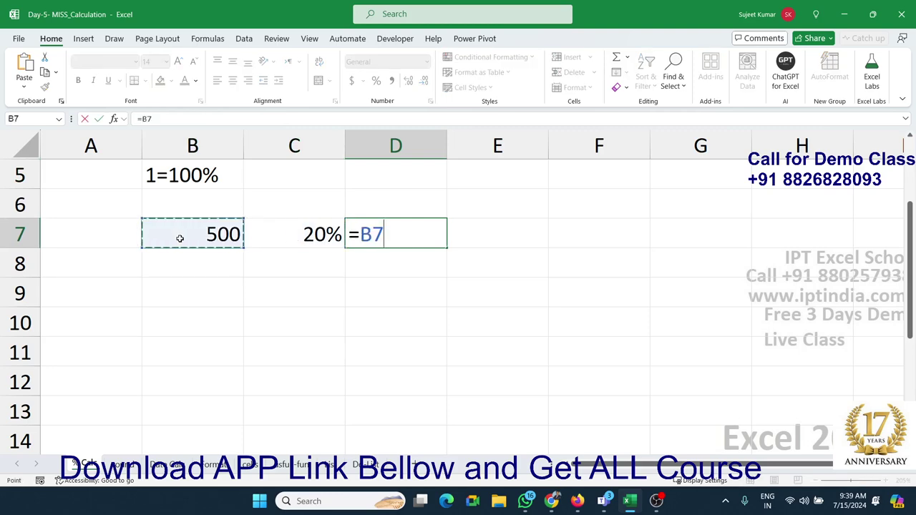
{"action": "type", "text": "*"}
{"action": "key", "text": "Left"}
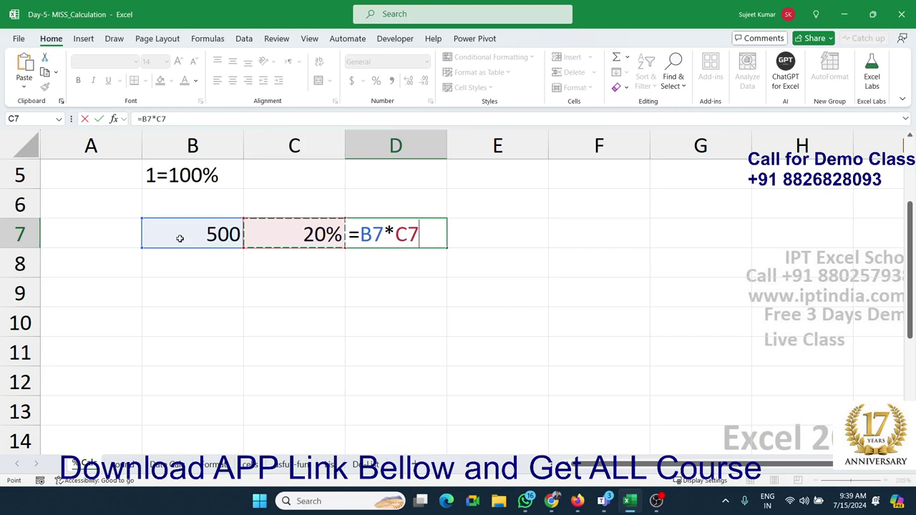
{"action": "key", "text": "Return"}
Enter 20 in C8 and compute =B7*C8/100 in D8, also giving 100.
{"action": "key", "text": "Left"}
{"action": "type", "text": "20"}
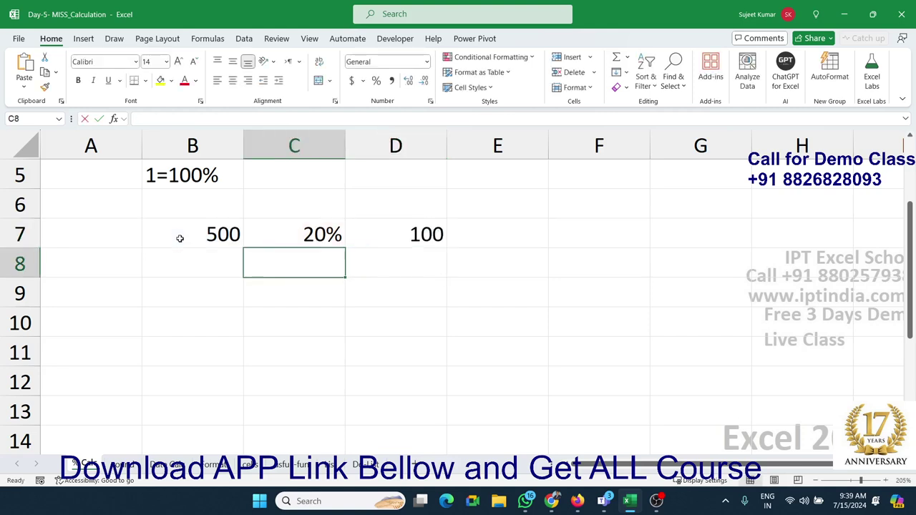
{"action": "key", "text": "Tab"}
{"action": "type", "text": "="}
{"action": "key", "text": "Left"}
{"action": "key", "text": "Left"}
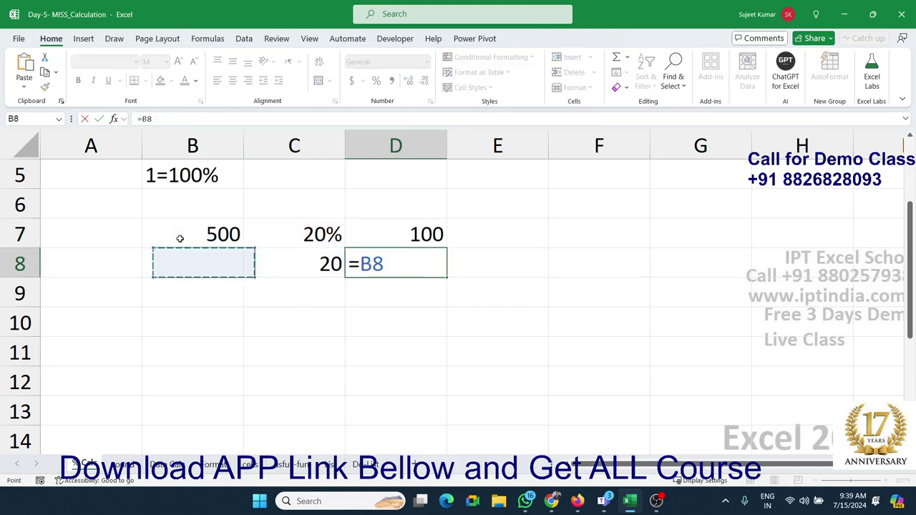
{"action": "key", "text": "Up"}
{"action": "type", "text": "*"}
{"action": "key", "text": "Left"}
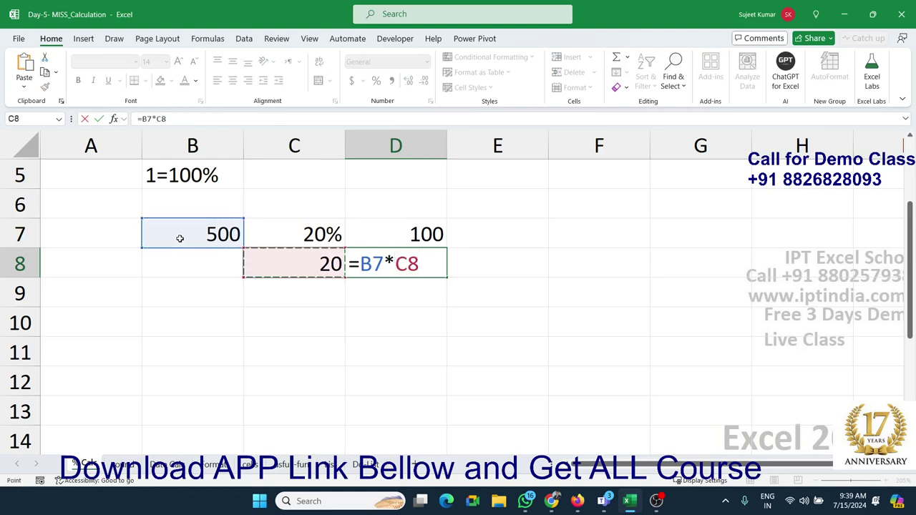
{"action": "type", "text": "/100"}
{"action": "key", "text": "Return"}
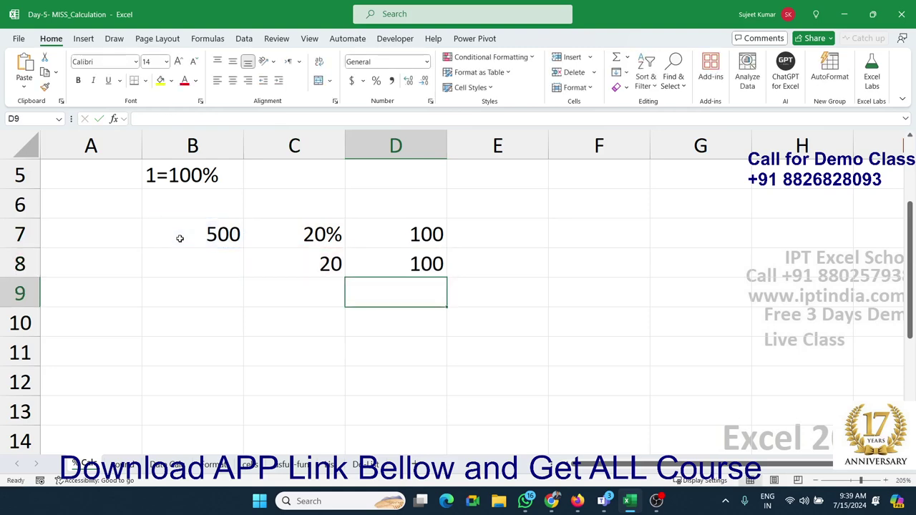
{"action": "key", "text": "Down"}
{"action": "key", "text": "Left"}
{"action": "key", "text": "Left"}
{"action": "key", "text": "Left"}
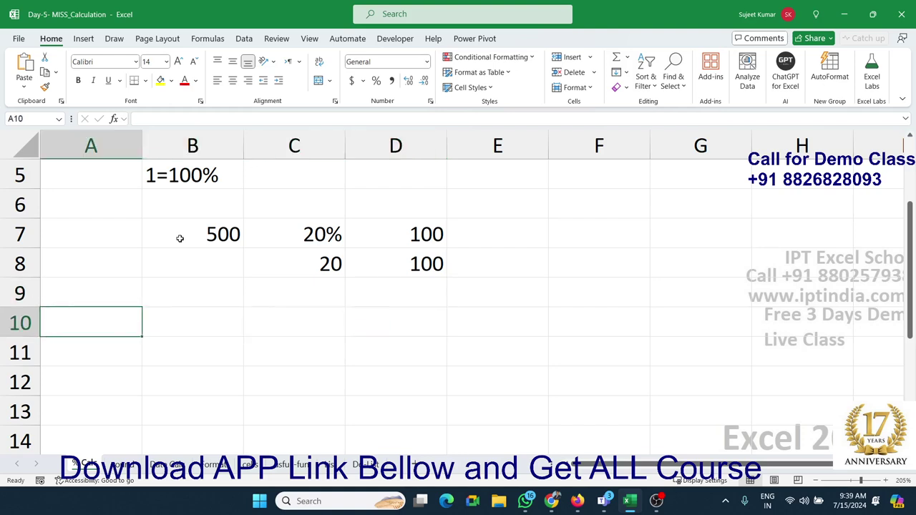
Enter 600 in B10 and 360 in C10.
{"action": "key", "text": "Right"}
{"action": "type", "text": "600"}
{"action": "key", "text": "Tab"}
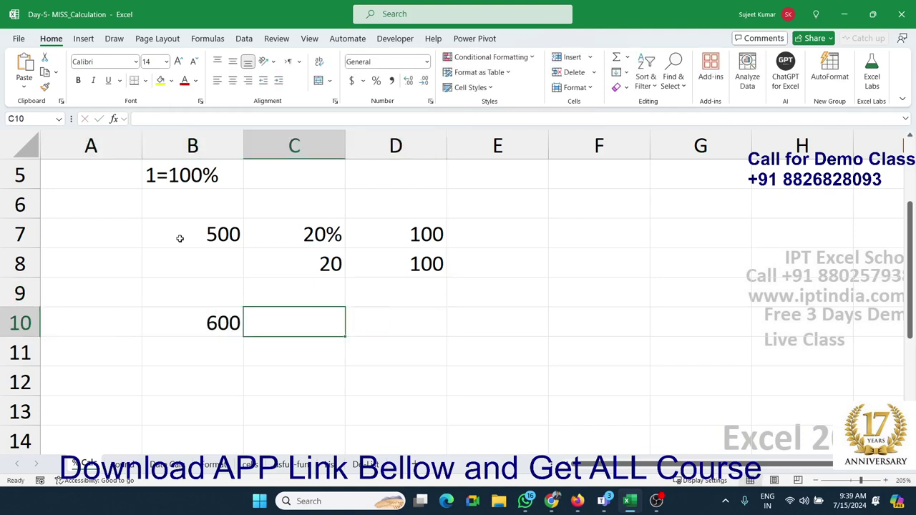
{"action": "type", "text": "360"}
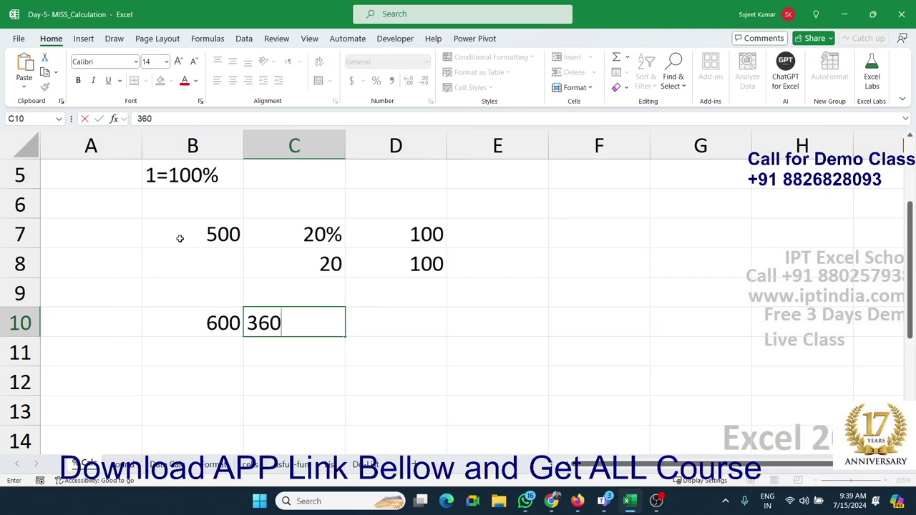
{"action": "key", "text": "Left"}
{"action": "key", "text": "Right"}
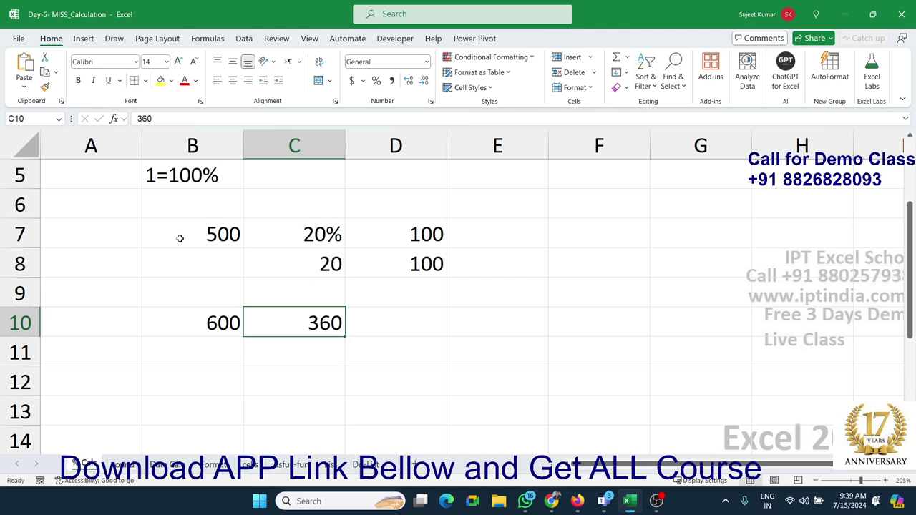
Divide C10 by B10 in D10 and format the result as a percentage, 60%.
{"action": "key", "text": "Right"}
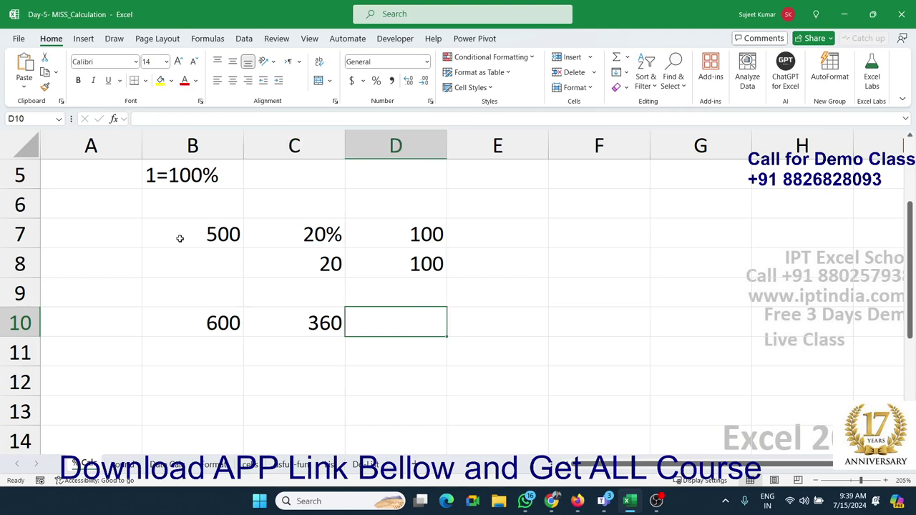
{"action": "type", "text": "="}
{"action": "key", "text": "Left"}
{"action": "type", "text": "/"}
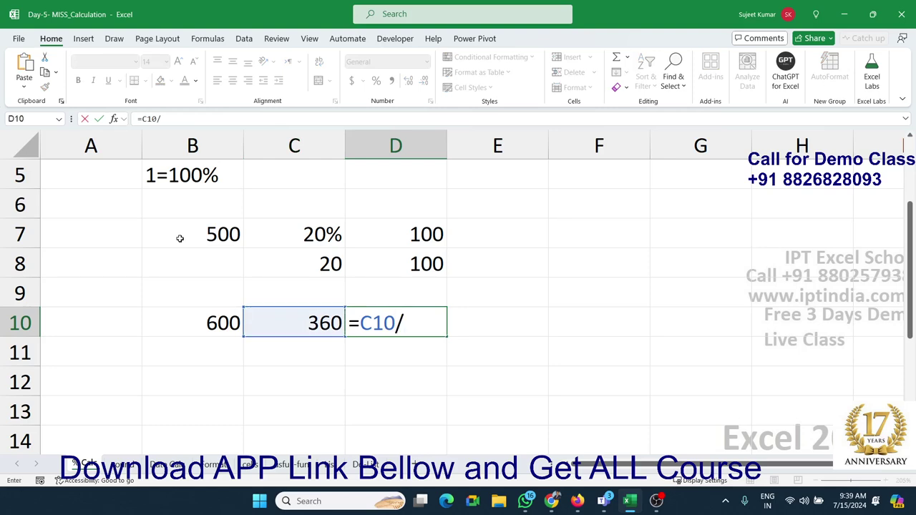
{"action": "key", "text": "Left"}
{"action": "key", "text": "Left"}
{"action": "key", "text": "Return"}
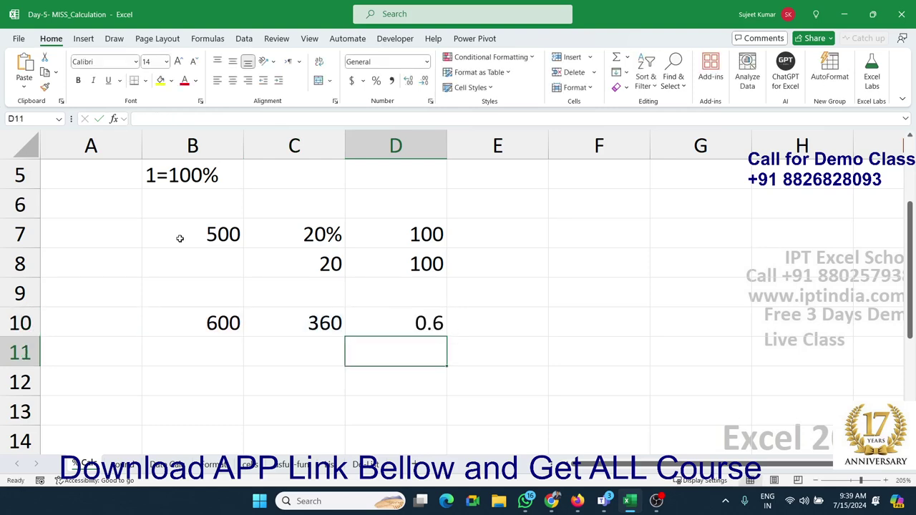
{"action": "key", "text": "Up"}
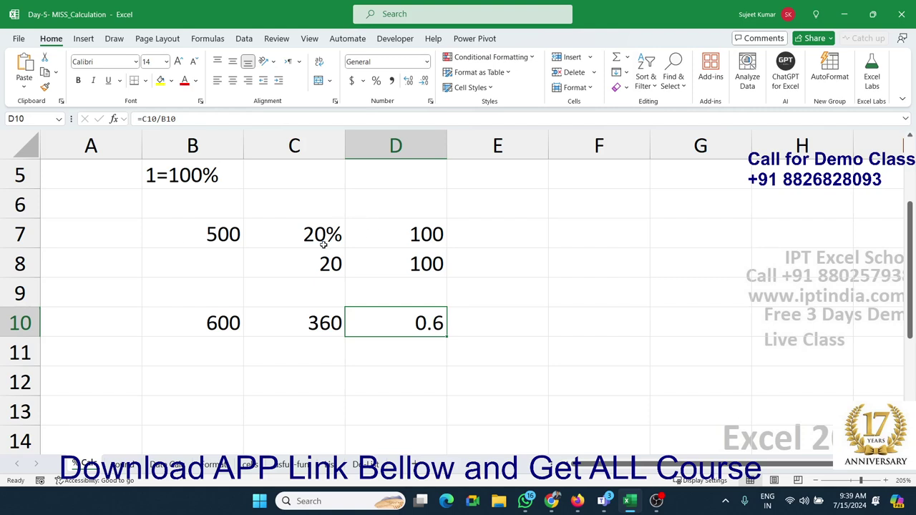
{"action": "left_click", "coordinate": [377, 81]}
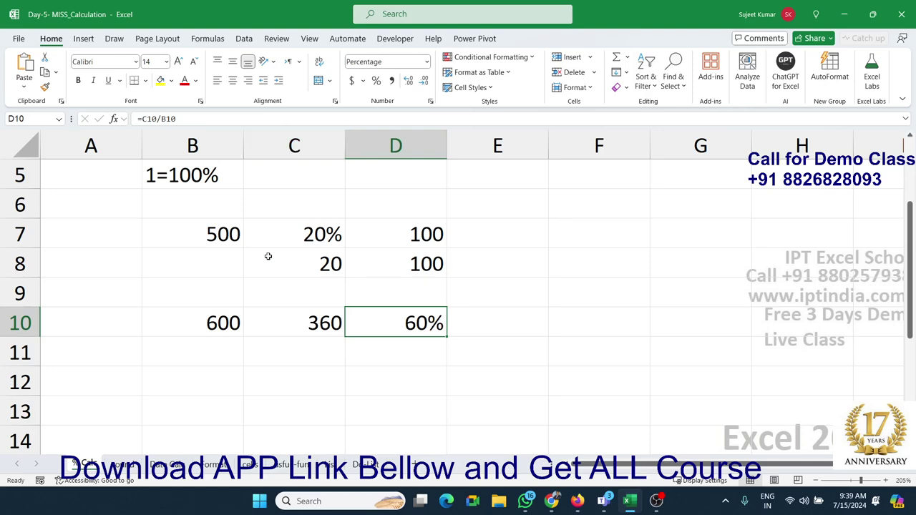
Enter 600 in cell B14.
{"action": "scroll", "coordinate": [259, 326], "scroll_direction": "down", "scroll_amount": 3}
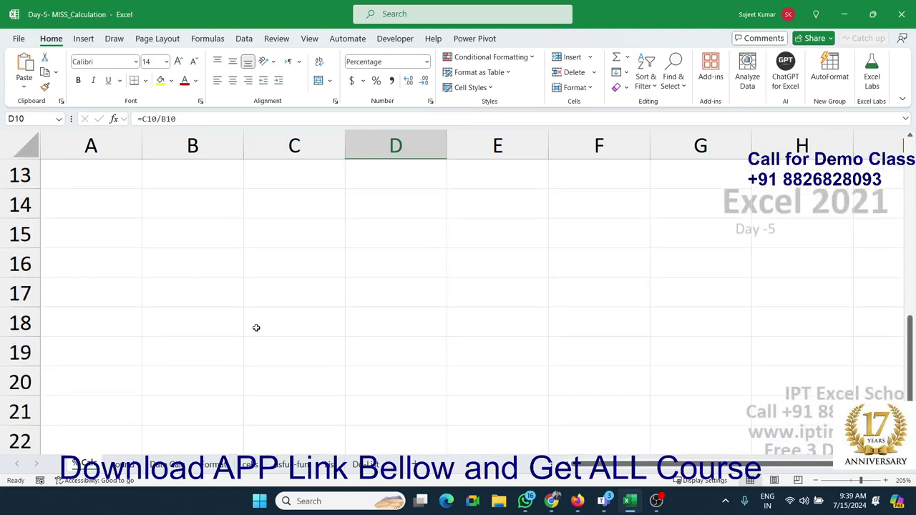
{"action": "left_click", "coordinate": [159, 205]}
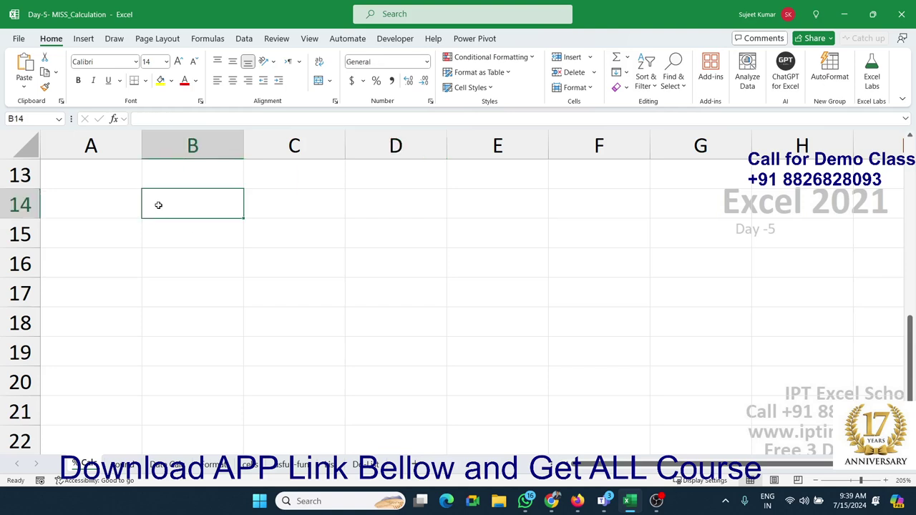
{"action": "type", "text": "60"}
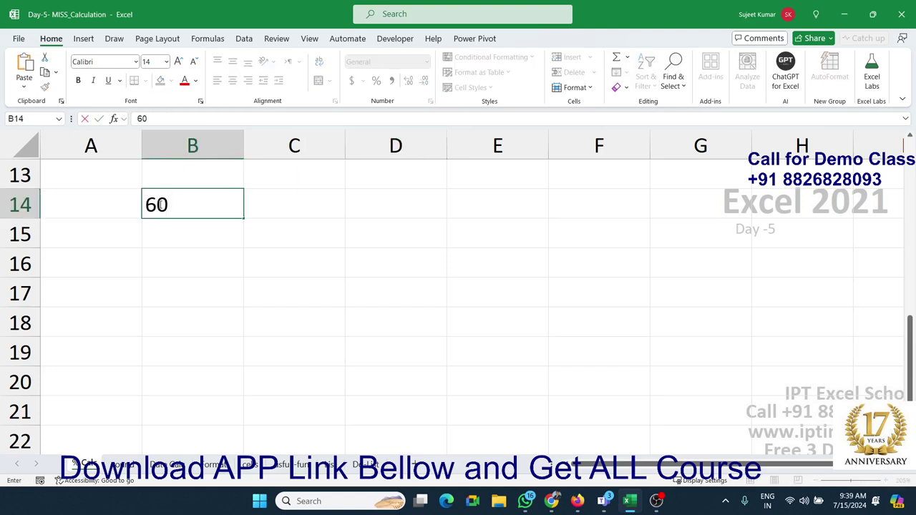
{"action": "type", "text": "0"}
{"action": "key", "text": "Tab"}
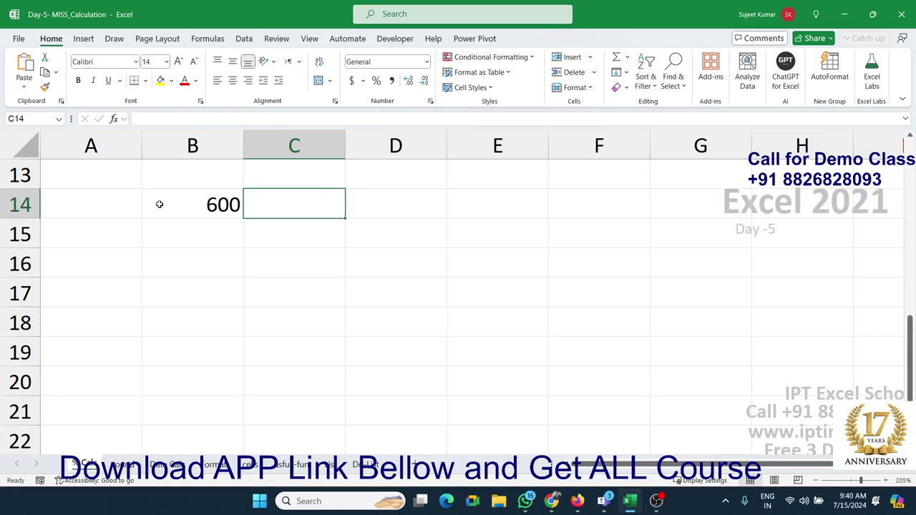
Enter a 20% increase formula =B14*20%+B14 in C14.
{"action": "type", "text": "="}
{"action": "left_click", "coordinate": [160, 204]}
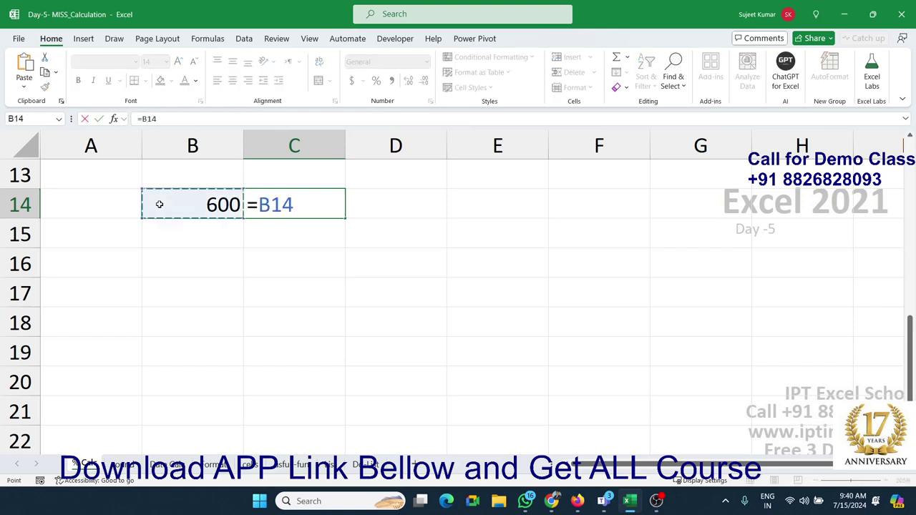
{"action": "type", "text": "*20"}
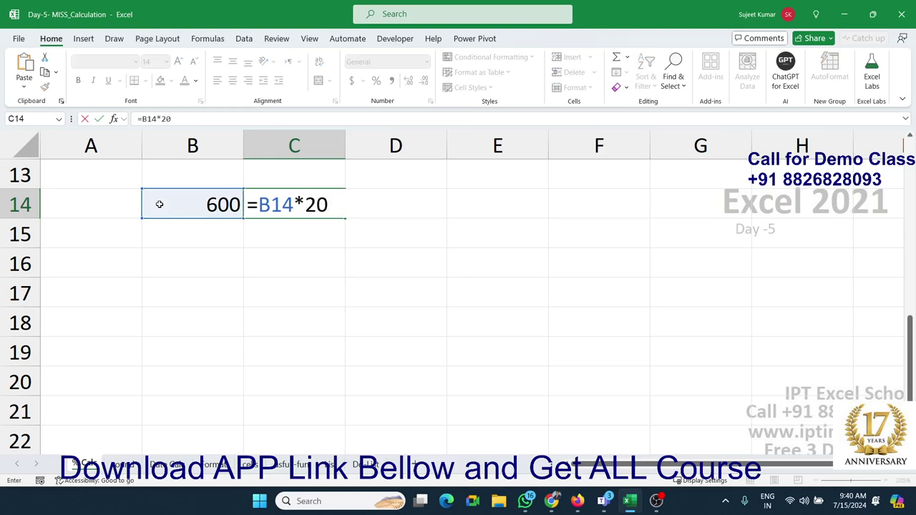
{"action": "type", "text": "%+"}
{"action": "left_click", "coordinate": [159, 204]}
{"action": "key", "text": "Return"}
{"action": "key", "text": "Up"}
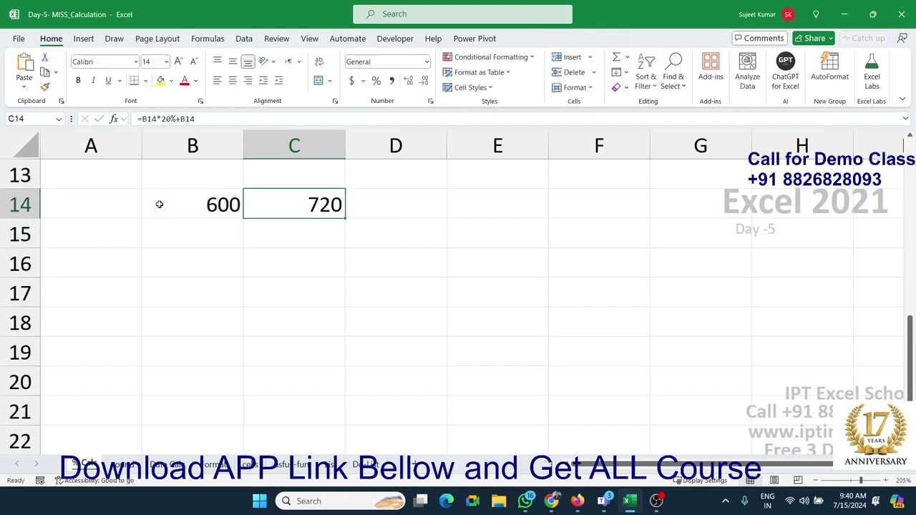
Rewrite C14 as =B14*120% so it shows 720.
{"action": "key", "text": "Delete"}
{"action": "type", "text": "="}
{"action": "left_click", "coordinate": [159, 204]}
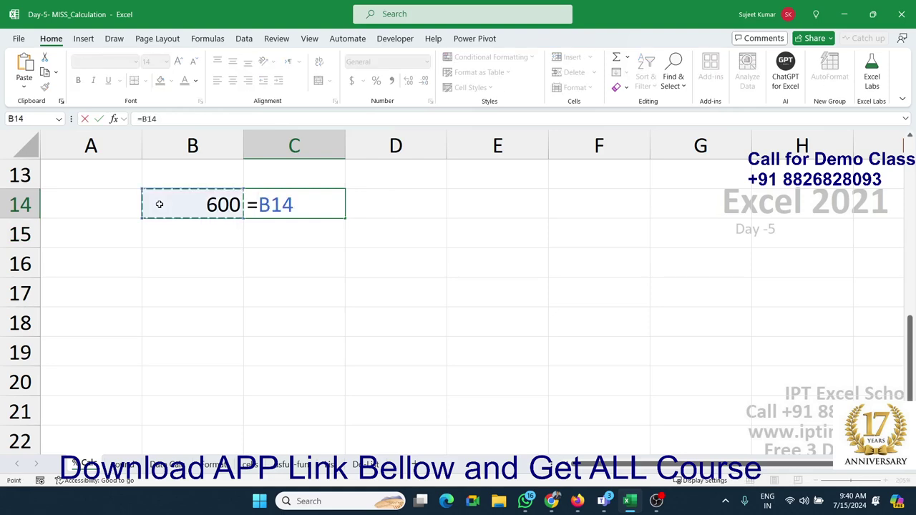
{"action": "type", "text": "*1.20"}
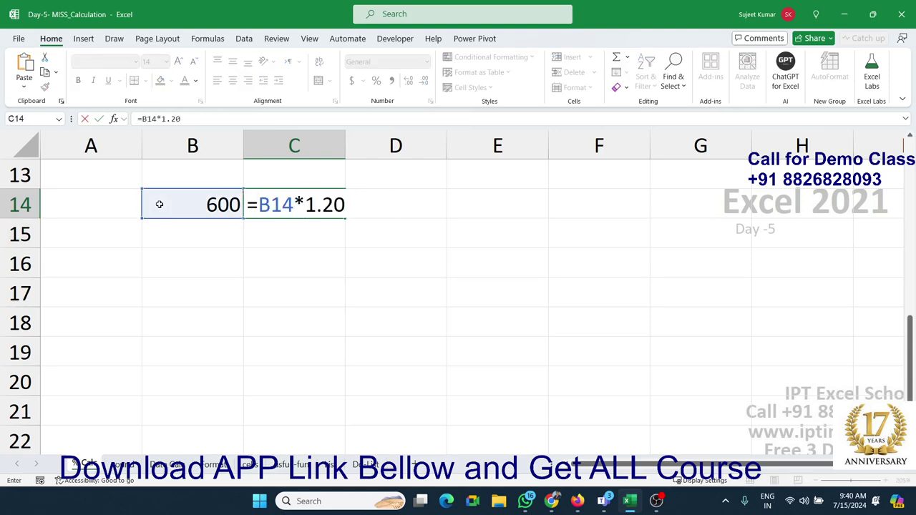
{"action": "key", "text": "BackSpace"}
{"action": "key", "text": "BackSpace"}
{"action": "key", "text": "BackSpace"}
{"action": "type", "text": "20%"}
{"action": "key", "text": "Return"}
{"action": "key", "text": "Up"}
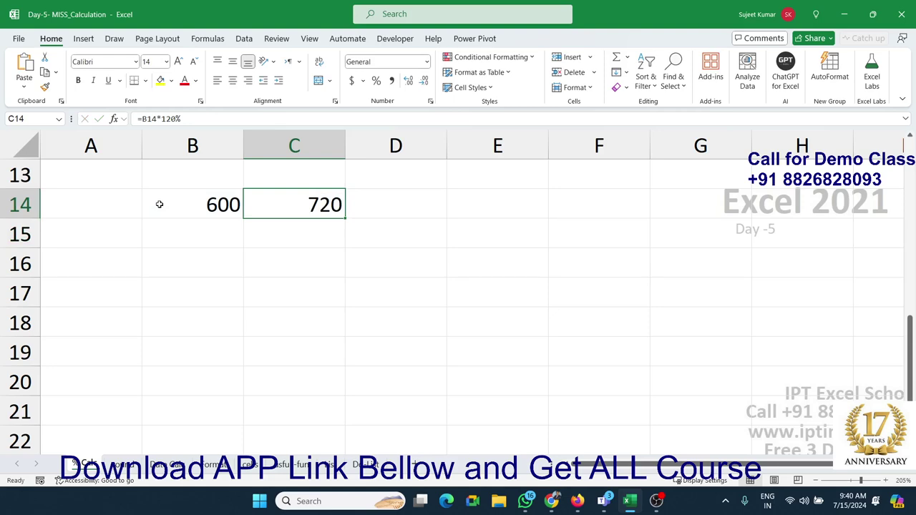
Enter 100 in E14 and move to E13 for its heading.
{"action": "key", "text": "Right"}
{"action": "key", "text": "Right"}
{"action": "type", "text": "10"}
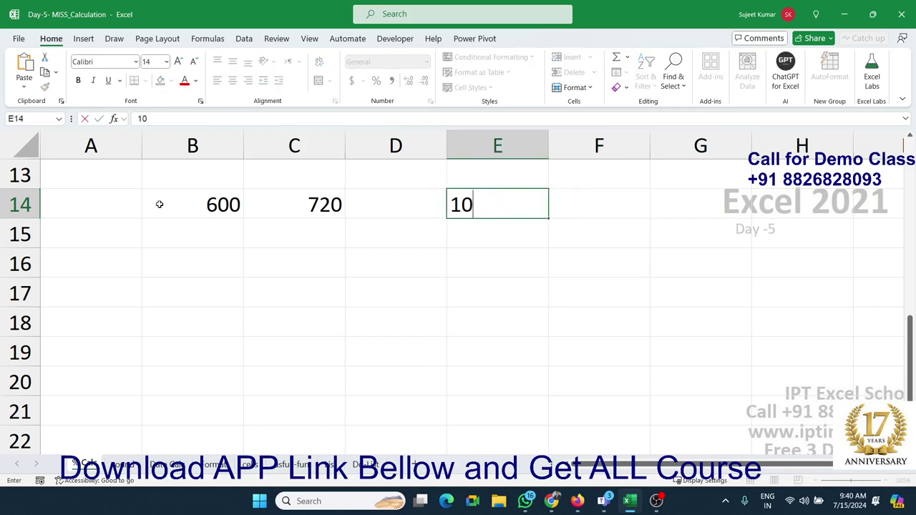
{"action": "type", "text": "0"}
{"action": "key", "text": "Tab"}
{"action": "key", "text": "Up"}
{"action": "key", "text": "Left"}
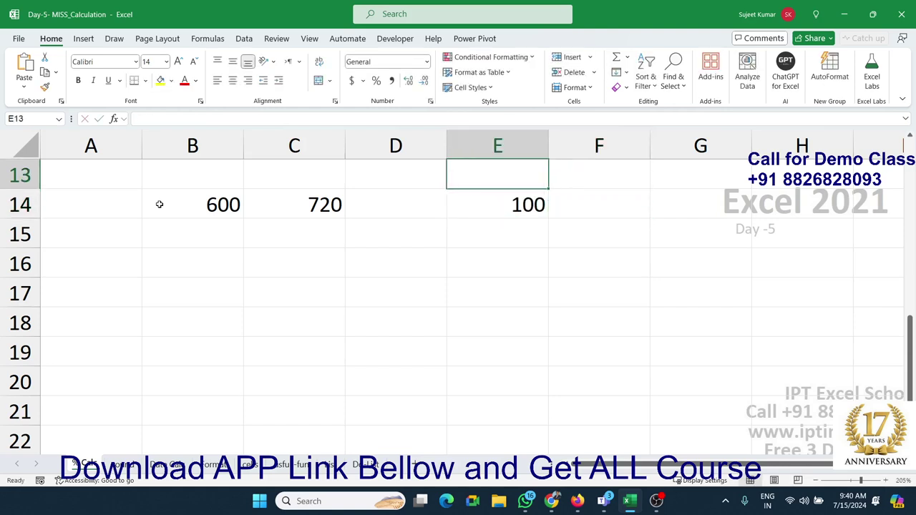
Add headings MRP, GST and WGST in E13:G13, with an 18% rate in F14.
{"action": "type", "text": "MRP"}
{"action": "key", "text": "Tab"}
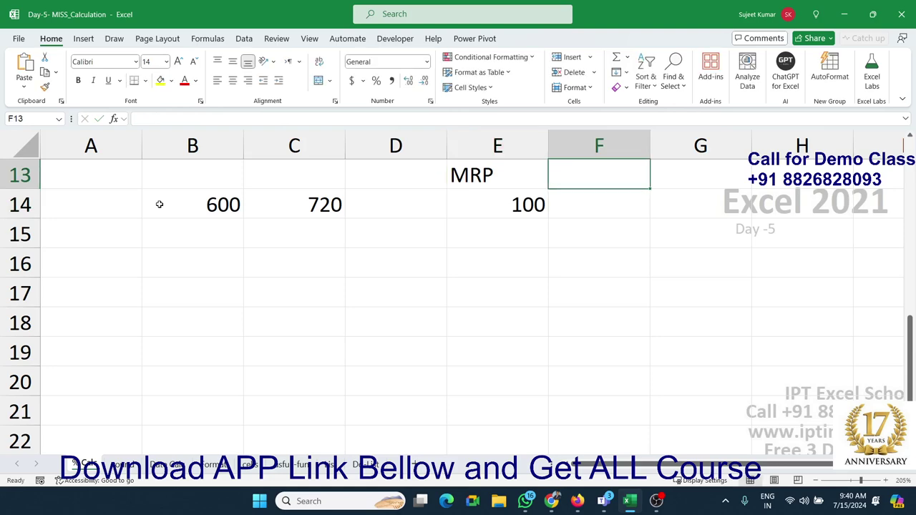
{"action": "type", "text": "GST"}
{"action": "key", "text": "Up"}
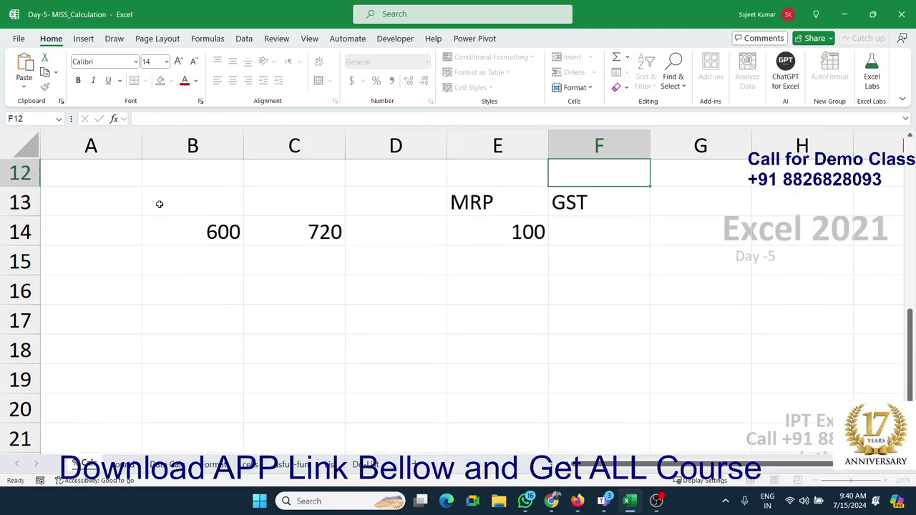
{"action": "key", "text": "Down"}
{"action": "key", "text": "Down"}
{"action": "type", "text": "18"}
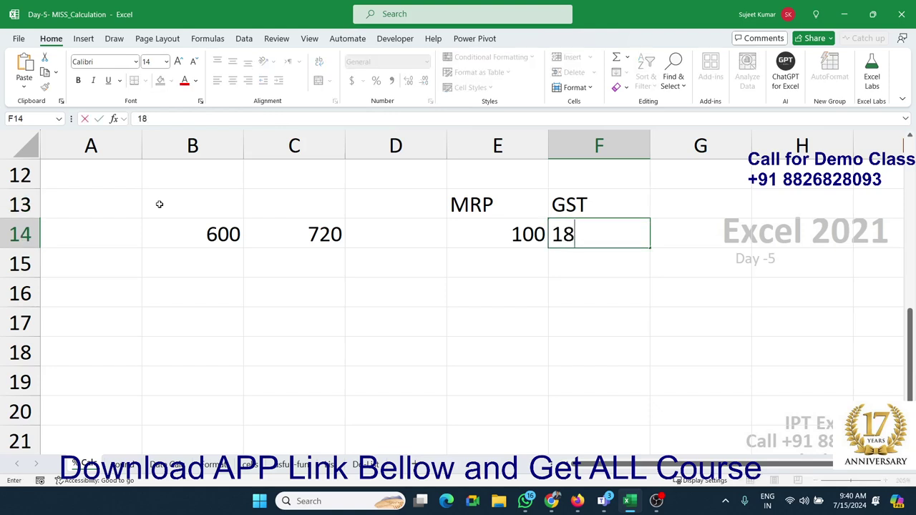
{"action": "type", "text": "%"}
{"action": "key", "text": "Return"}
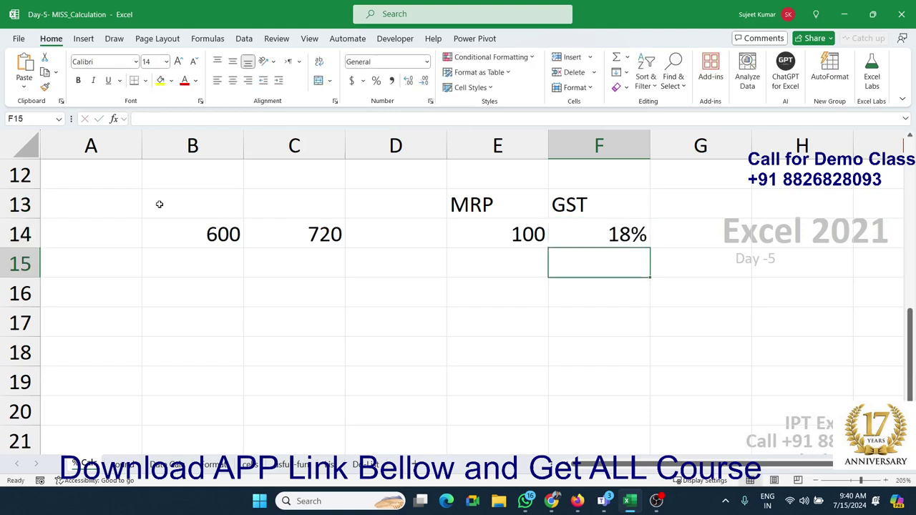
{"action": "key", "text": "Up"}
{"action": "key", "text": "Up"}
{"action": "key", "text": "Right"}
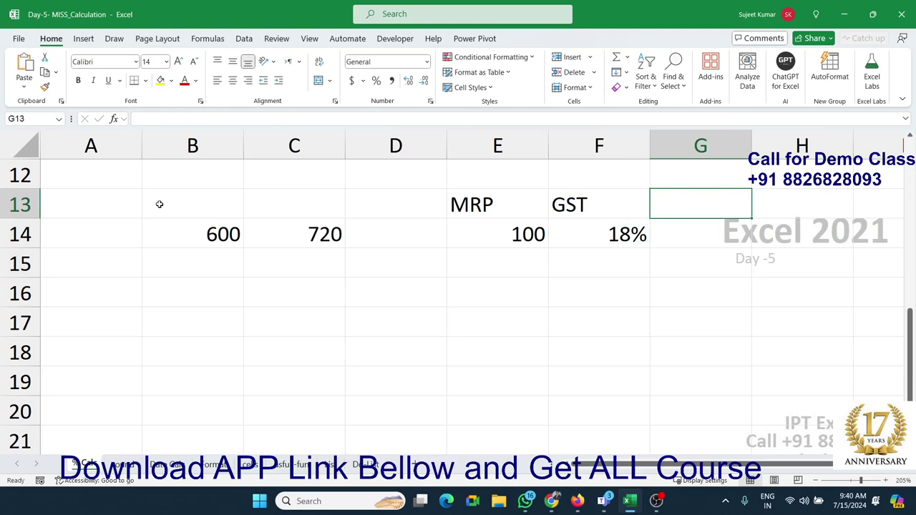
{"action": "type", "text": "W"}
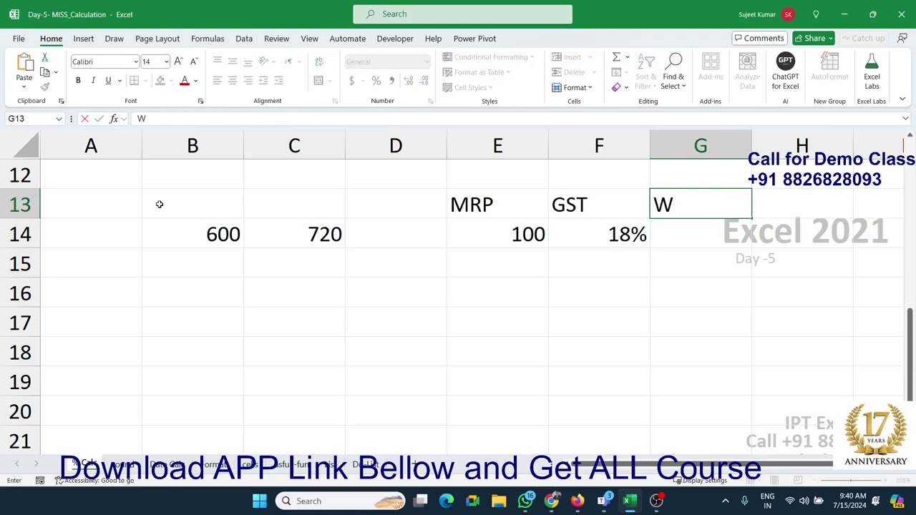
{"action": "type", "text": "GST"}
{"action": "key", "text": "Return"}
{"action": "key", "text": "Left"}
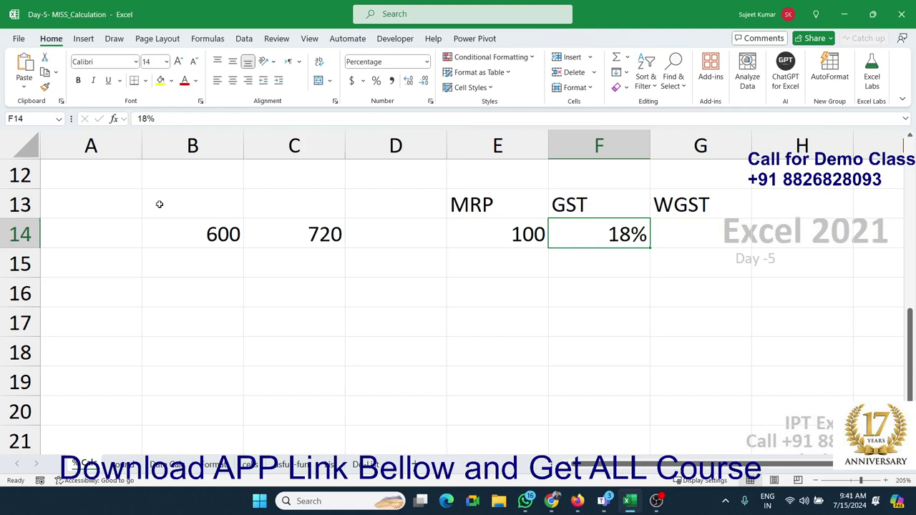
Enter =E14/118% in G14 to get the price without GST, 84.74576.
{"action": "key", "text": "Right"}
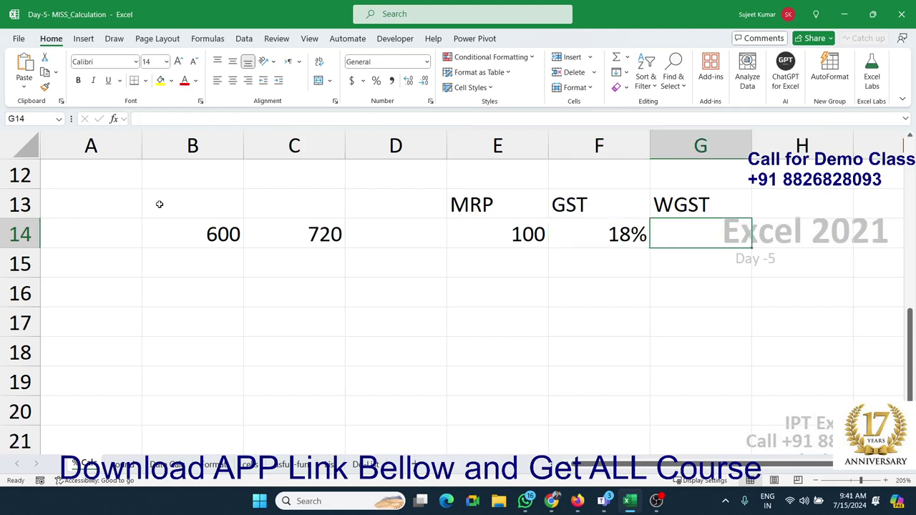
{"action": "type", "text": "="}
{"action": "key", "text": "Left"}
{"action": "key", "text": "Left"}
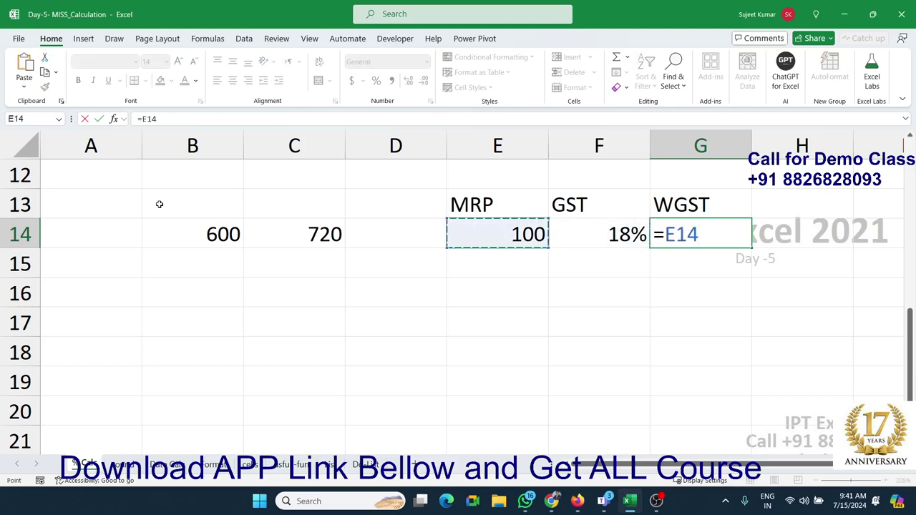
{"action": "type", "text": "/1"}
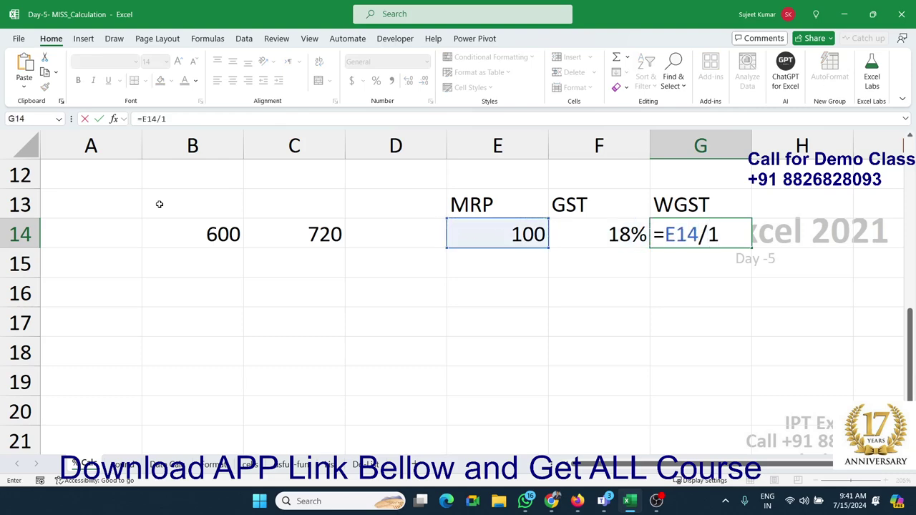
{"action": "type", "text": ".18"}
{"action": "key", "text": "BackSpace"}
{"action": "key", "text": "BackSpace"}
{"action": "key", "text": "BackSpace"}
{"action": "type", "text": "18"}
{"action": "type", "text": "%"}
{"action": "key", "text": "Return"}
{"action": "key", "text": "Up"}
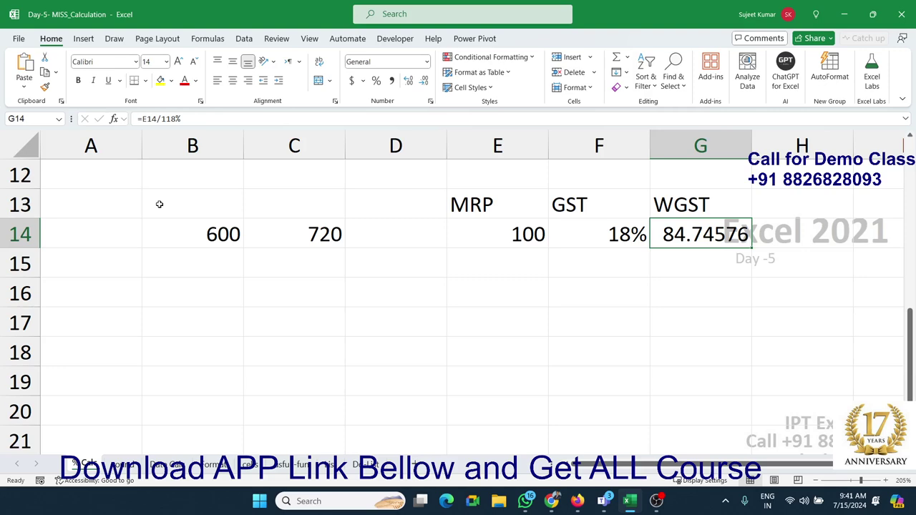
Compute the 18% GST on G14 in G15 with =G14*18%, giving 15.25424.
{"action": "key", "text": "Down"}
{"action": "key", "text": "Down"}
{"action": "key", "text": "Left"}
{"action": "key", "text": "Left"}
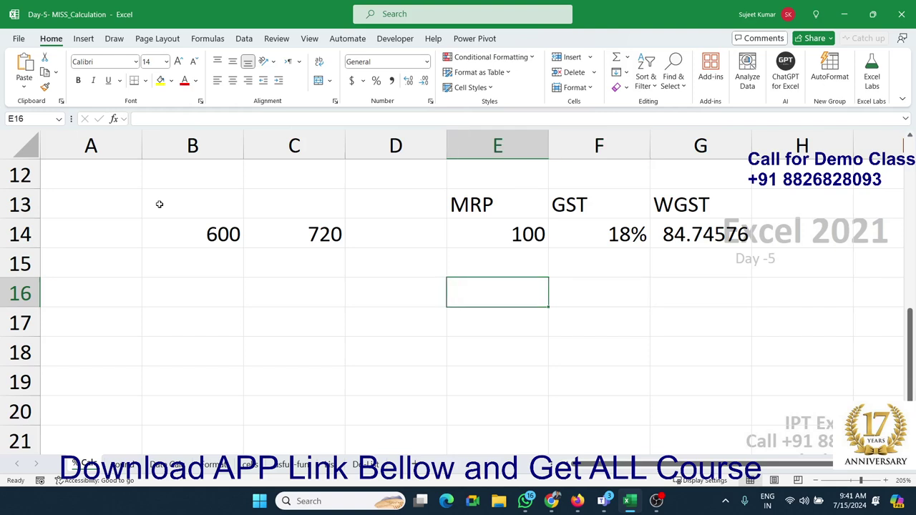
{"action": "type", "text": "100"}
{"action": "key", "text": "Escape"}
{"action": "key", "text": "Right"}
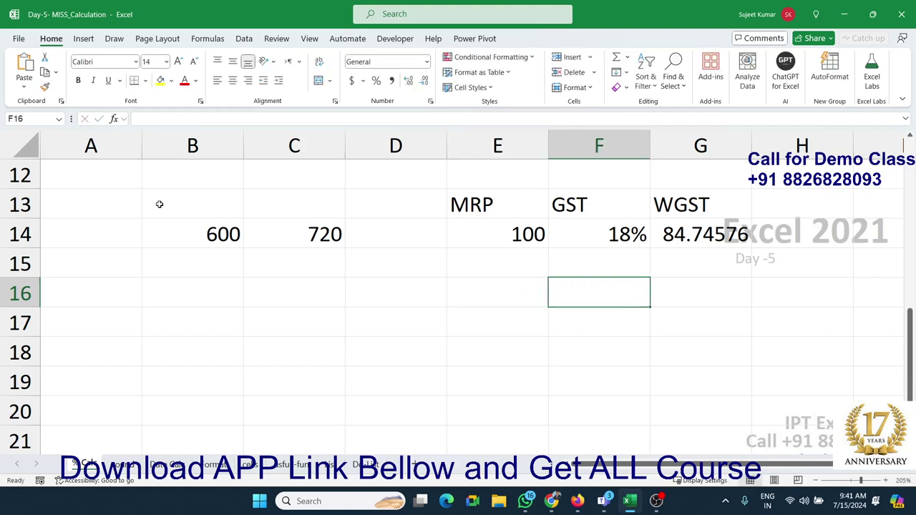
{"action": "key", "text": "Up"}
{"action": "key", "text": "Right"}
{"action": "type", "text": "="}
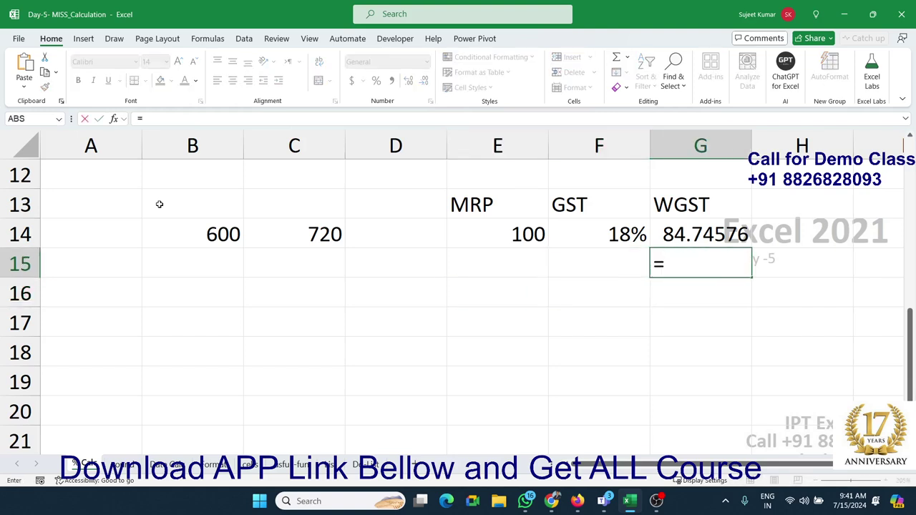
{"action": "key", "text": "Up"}
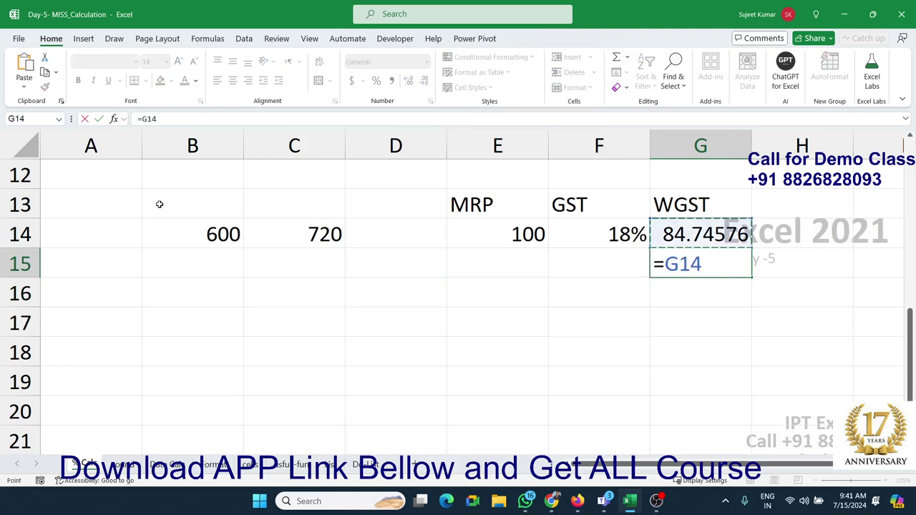
{"action": "type", "text": "*18%"}
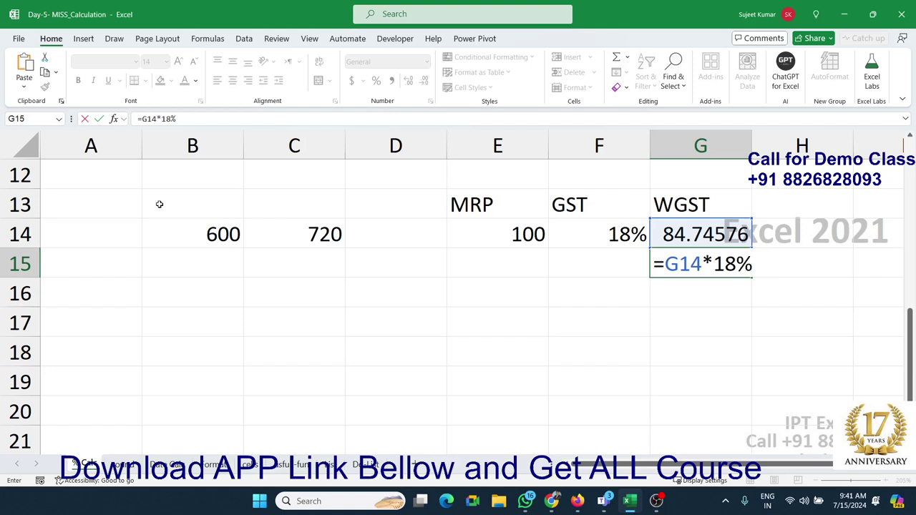
{"action": "key", "text": "Return"}
Total G14 and G15 in G16 with =G14+G15 to get 100.
{"action": "type", "text": "="}
{"action": "key", "text": "Up"}
{"action": "key", "text": "Up"}
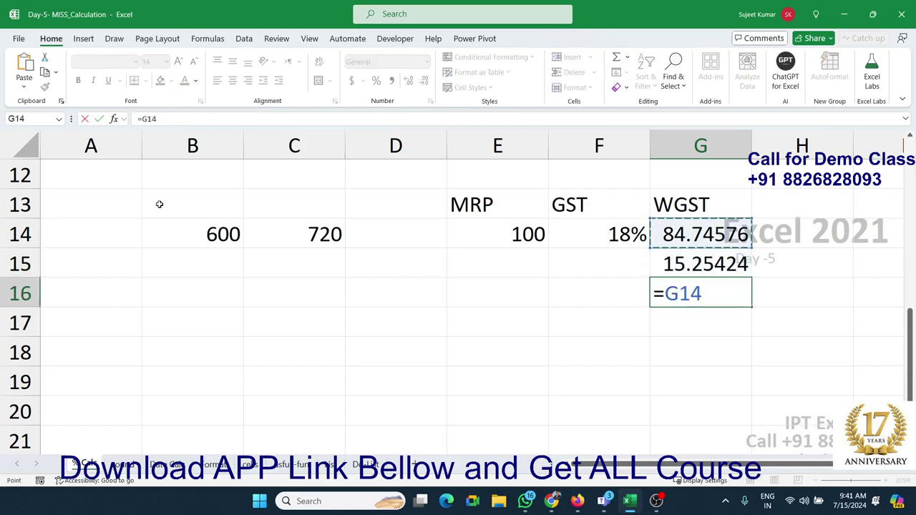
{"action": "type", "text": "+"}
{"action": "key", "text": "Up"}
{"action": "key", "text": "Return"}
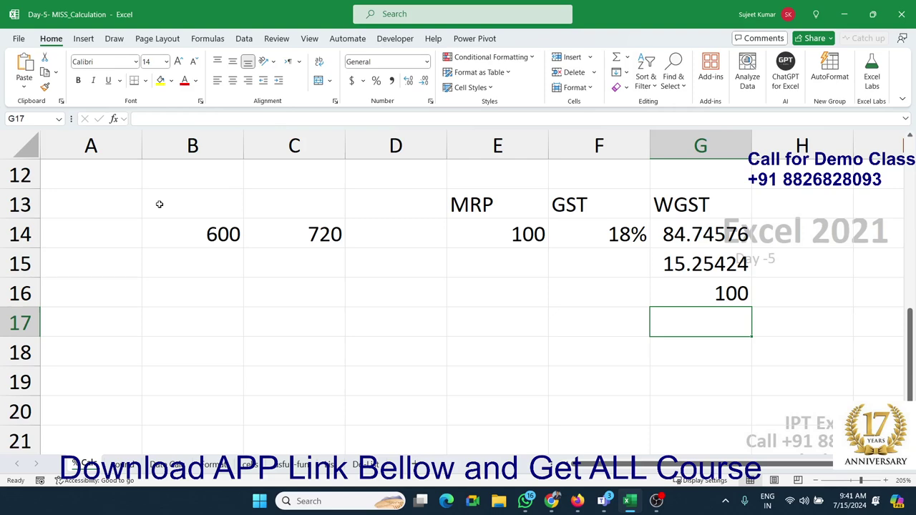
Switch C4 to General to reveal 0.2, restore Percentage, then open the Round Number sheet.
{"action": "scroll", "coordinate": [125, 264], "scroll_direction": "up", "scroll_amount": 4}
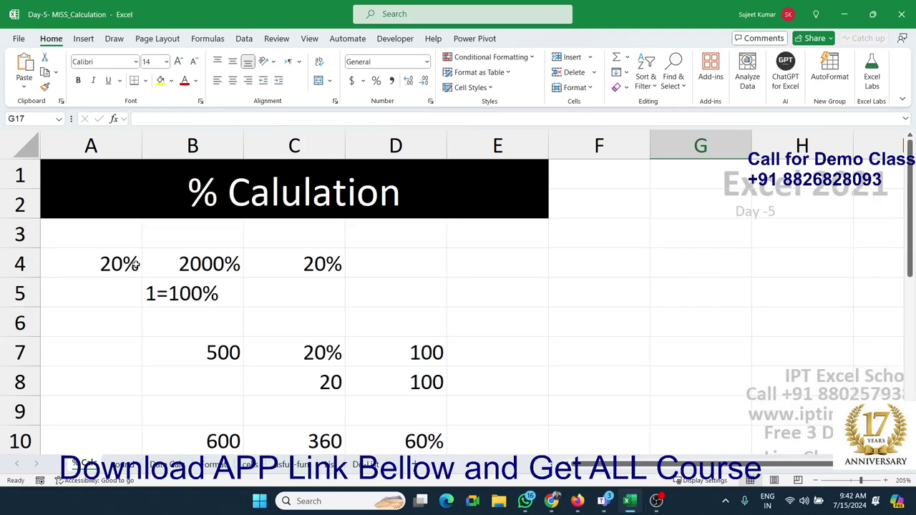
{"action": "scroll", "coordinate": [136, 264], "scroll_direction": "down", "scroll_amount": 1}
{"action": "scroll", "coordinate": [136, 264], "scroll_direction": "up", "scroll_amount": 1}
{"action": "left_click", "coordinate": [300, 268]}
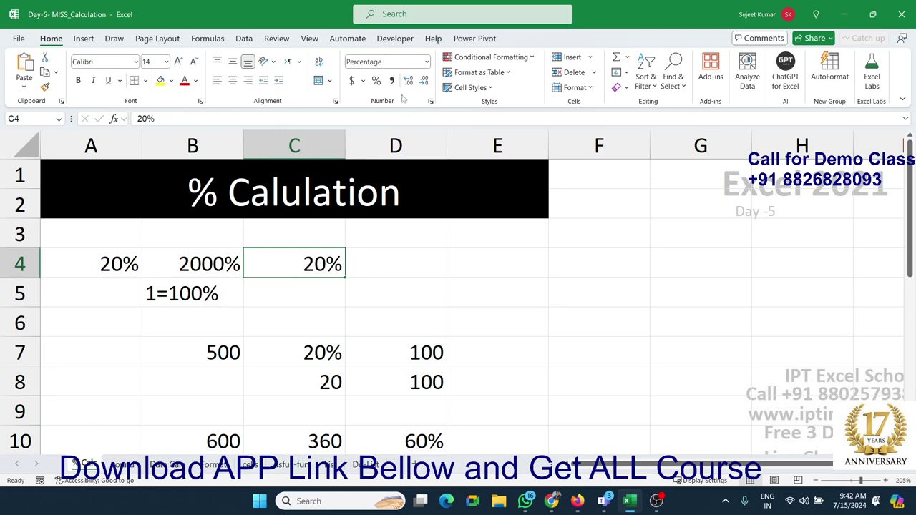
{"action": "left_click", "coordinate": [427, 62]}
{"action": "left_click", "coordinate": [410, 91]}
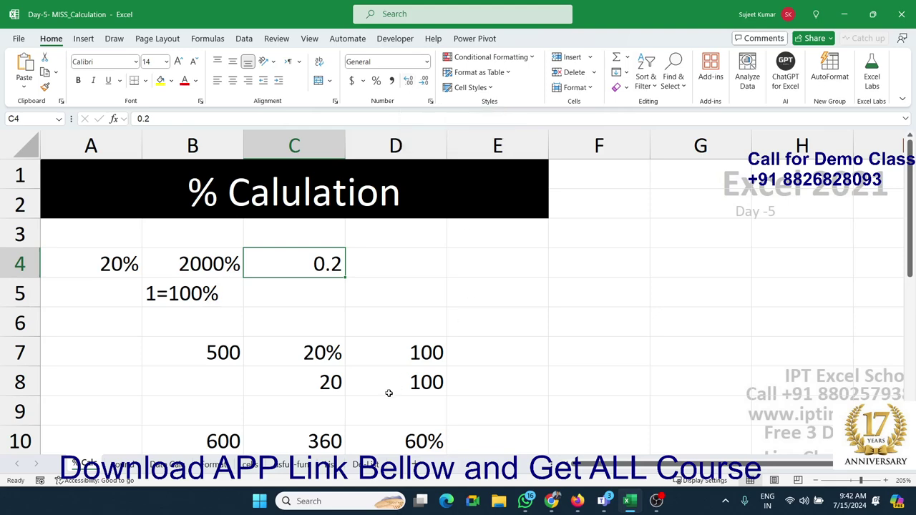
{"action": "key", "text": "ctrl+shift+5"}
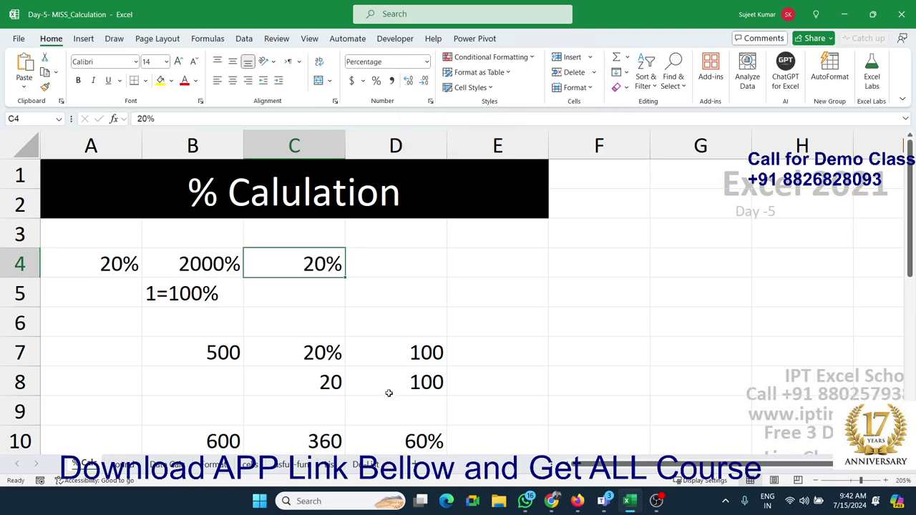
{"action": "left_click", "coordinate": [128, 464]}
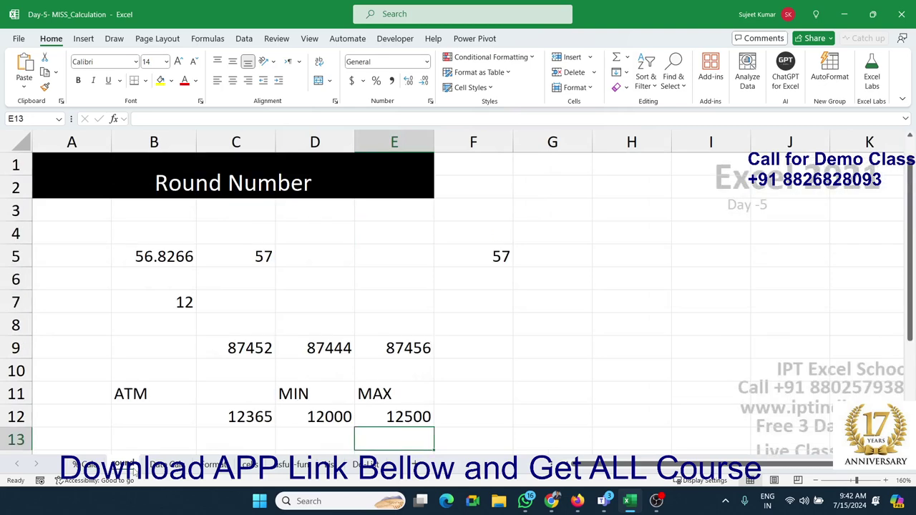
Decrease B5's decimal places twice, then restore it to 56.8266.
{"action": "left_click", "coordinate": [156, 261]}
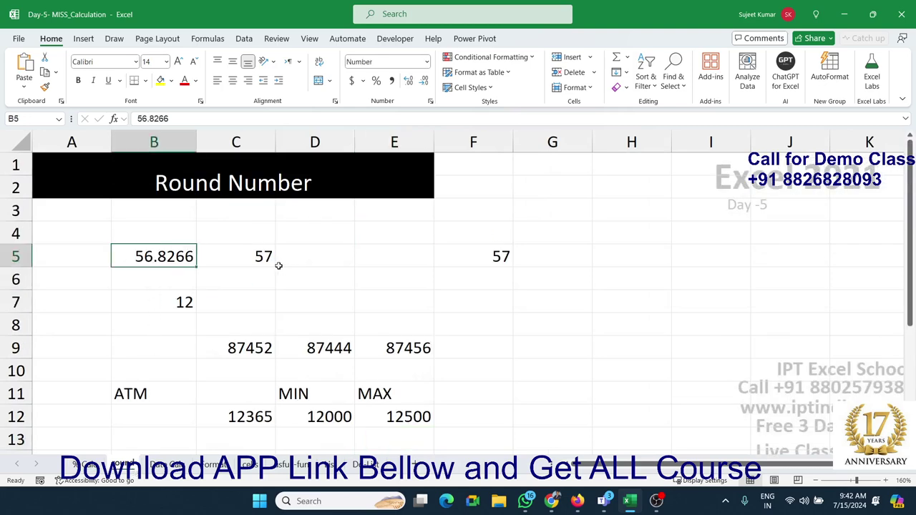
{"action": "left_click", "coordinate": [248, 281]}
{"action": "left_click", "coordinate": [194, 253]}
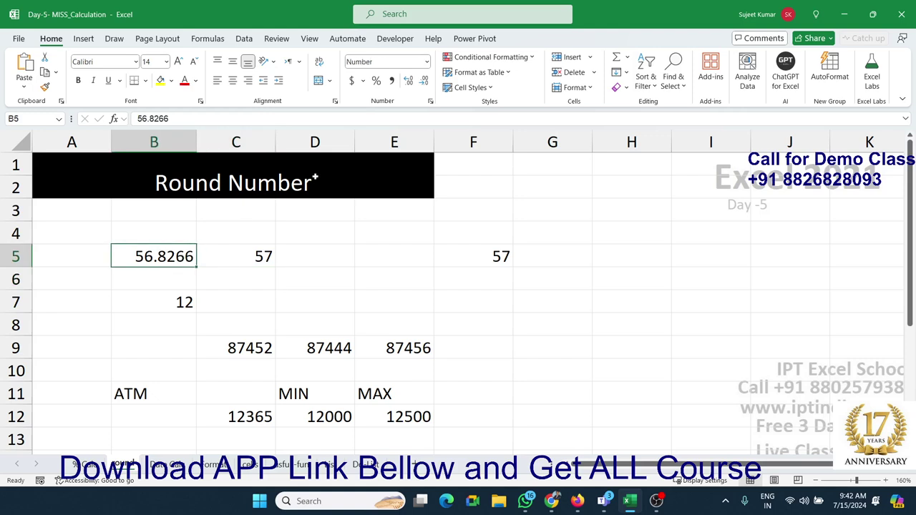
{"action": "left_click", "coordinate": [423, 80]}
{"action": "left_click", "coordinate": [424, 80]}
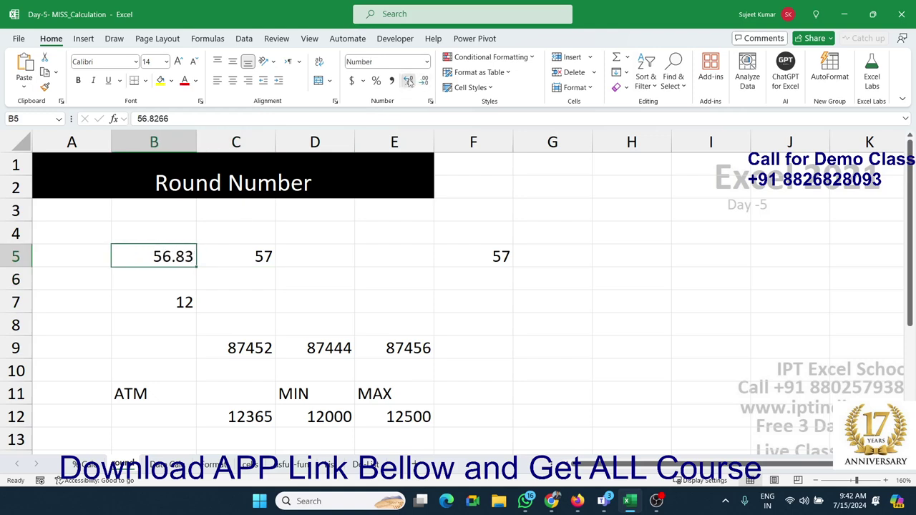
{"action": "left_click", "coordinate": [407, 80]}
{"action": "left_click", "coordinate": [408, 80]}
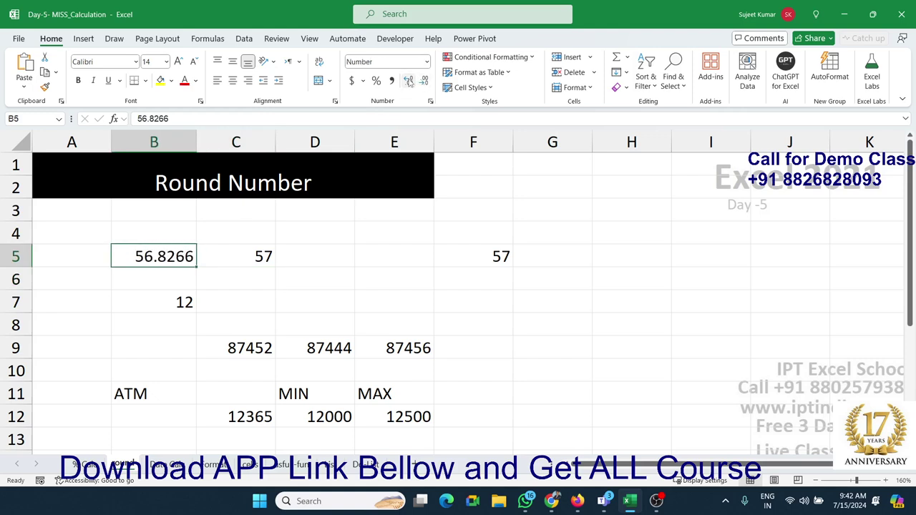
Clear the existing rounded value from C5.
{"action": "left_click", "coordinate": [266, 254]}
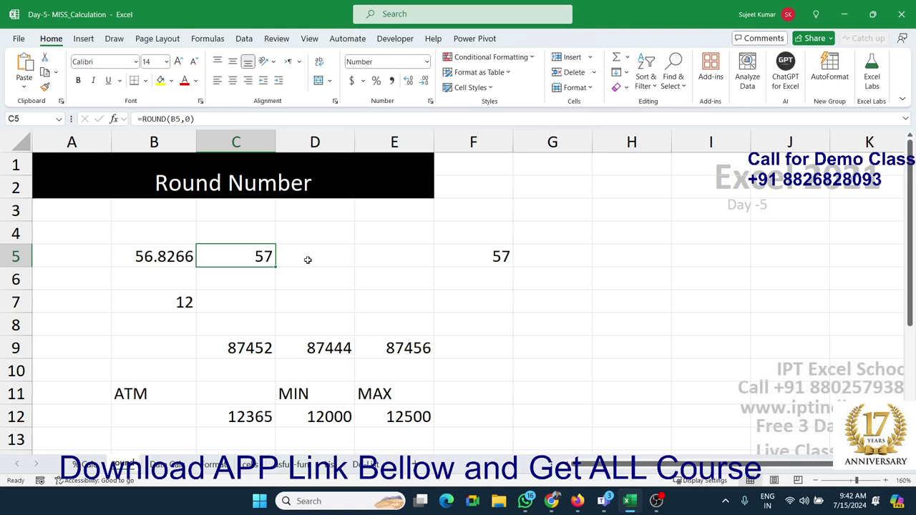
{"action": "key", "text": "Left"}
{"action": "key", "text": "Right"}
{"action": "key", "text": "End"}
{"action": "key", "text": "Delete"}
{"action": "key", "text": "Up"}
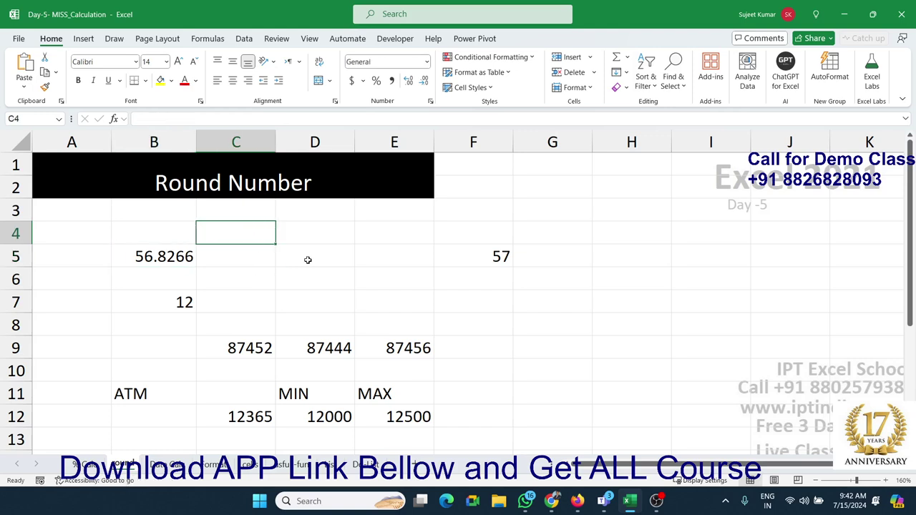
{"action": "key", "text": "Down"}
Enter =ROUND(B5,2) in C5 and show its result with two decimal places.
{"action": "type", "text": "="}
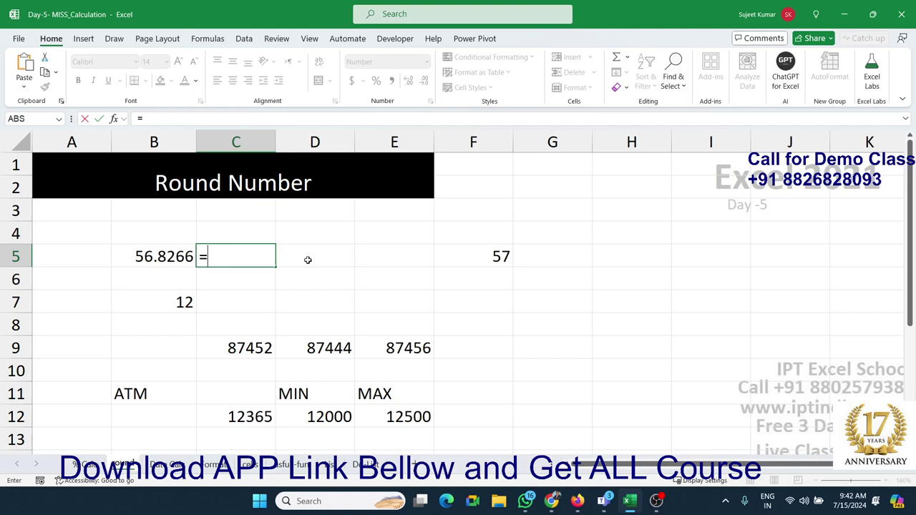
{"action": "type", "text": "ro"}
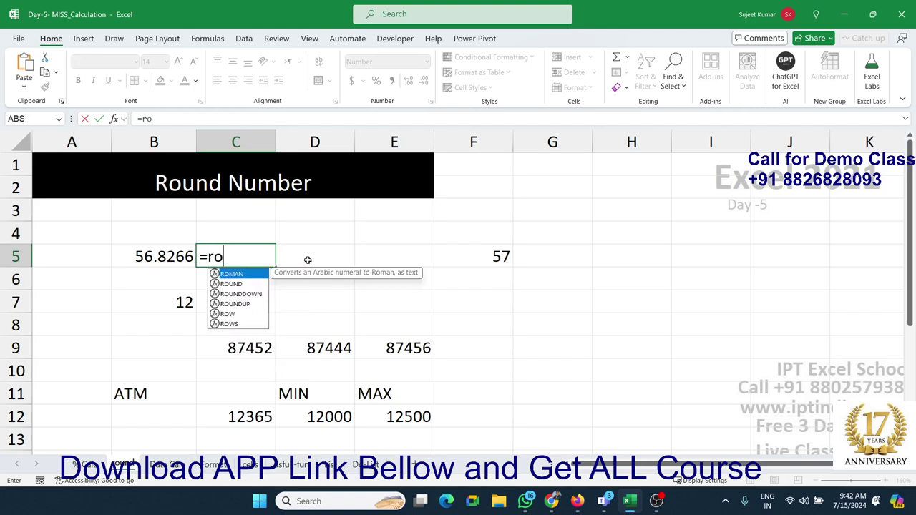
{"action": "key", "text": "Tab"}
{"action": "key", "text": "Left"}
{"action": "type", "text": ","}
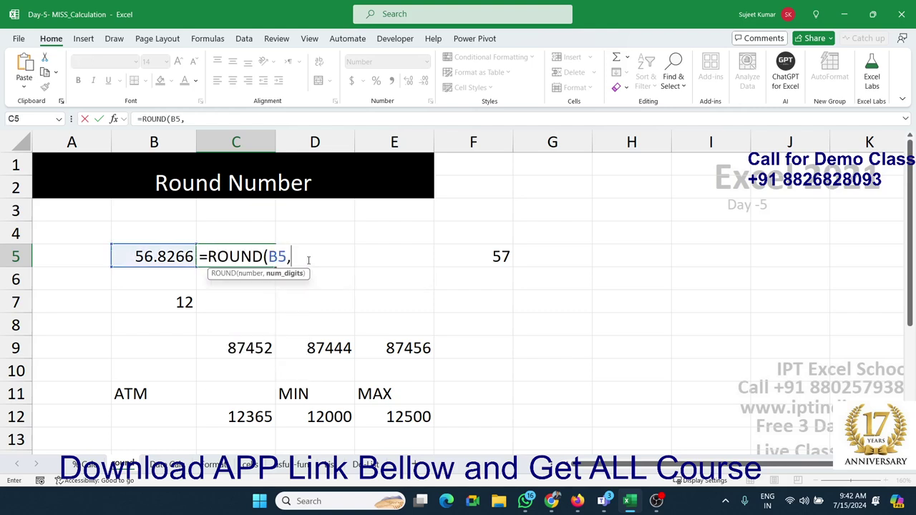
{"action": "type", "text": "2"}
{"action": "key", "text": "Return"}
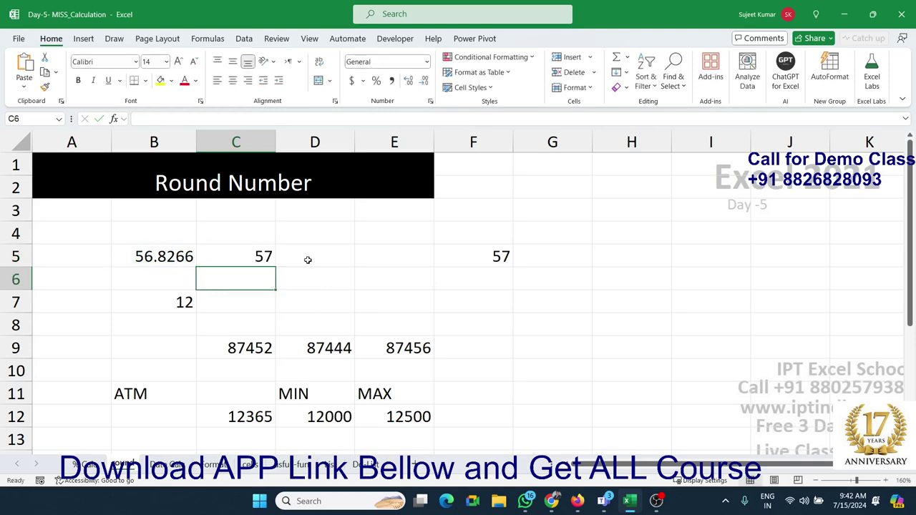
{"action": "key", "text": "Up"}
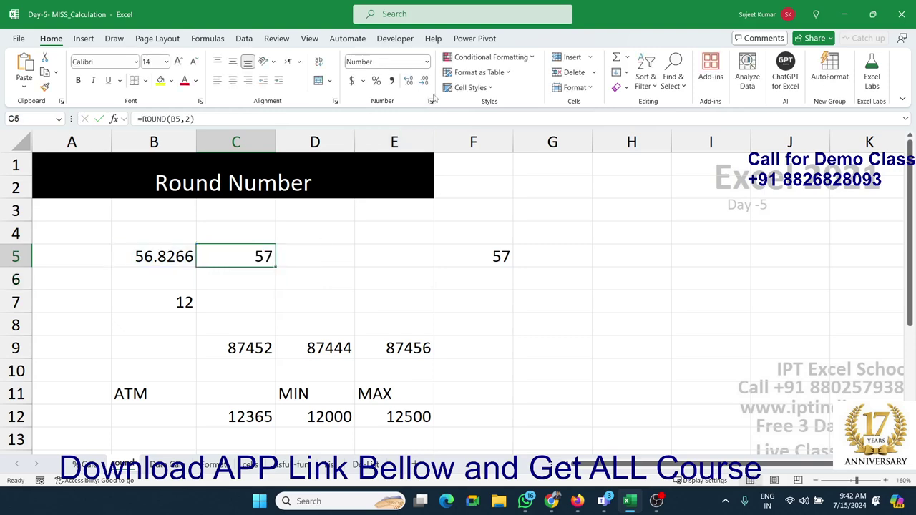
{"action": "left_click", "coordinate": [408, 81]}
{"action": "left_click", "coordinate": [409, 81]}
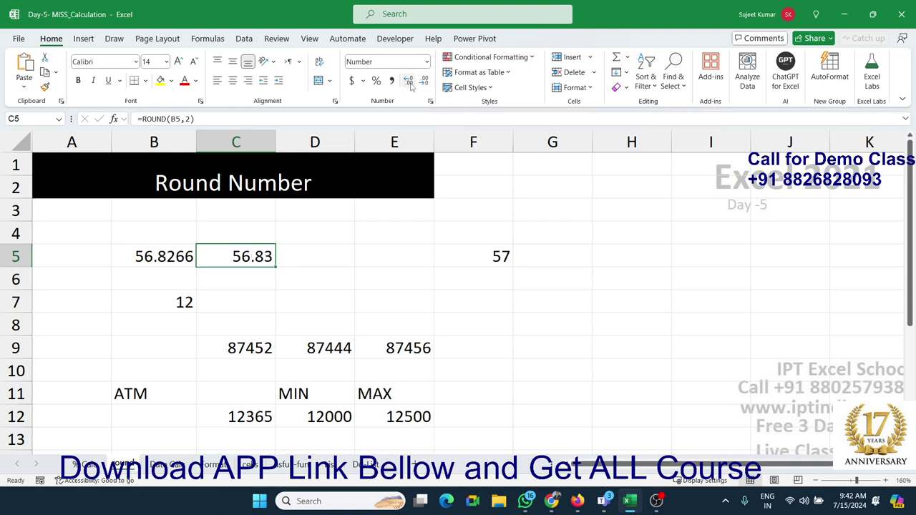
Change C5's formula to =ROUND(B5,0) so it displays 57.00.
{"action": "left_click", "coordinate": [187, 119]}
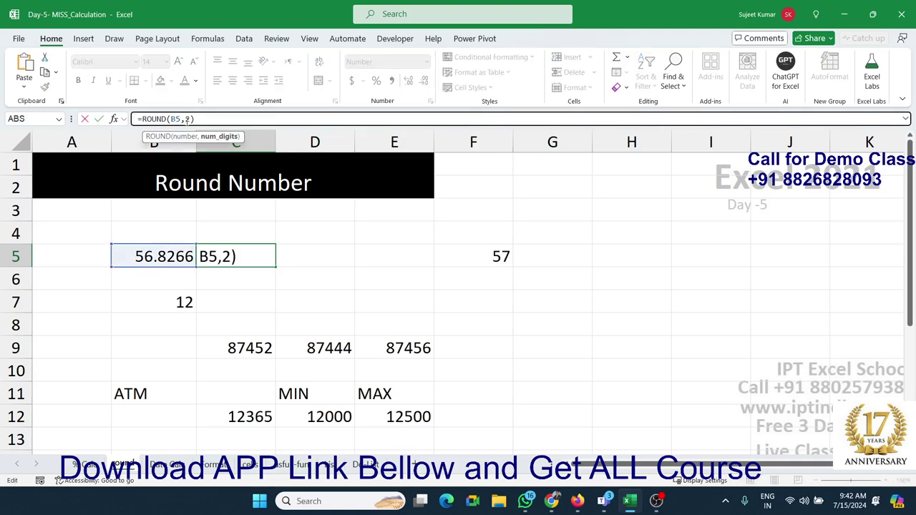
{"action": "key", "text": "BackSpace"}
{"action": "type", "text": "0"}
{"action": "key", "text": "Return"}
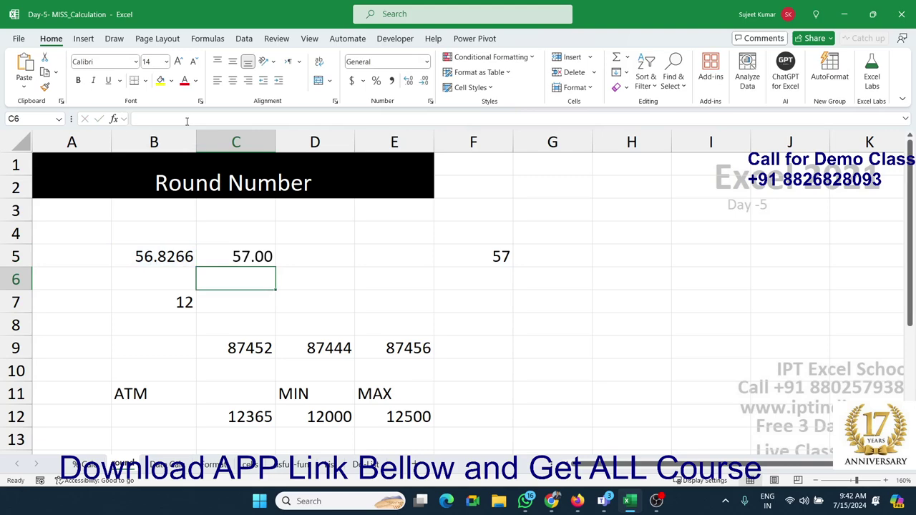
Enter =INT(B5) in D5, showing 56.0000.
{"action": "key", "text": "Up"}
{"action": "key", "text": "Right"}
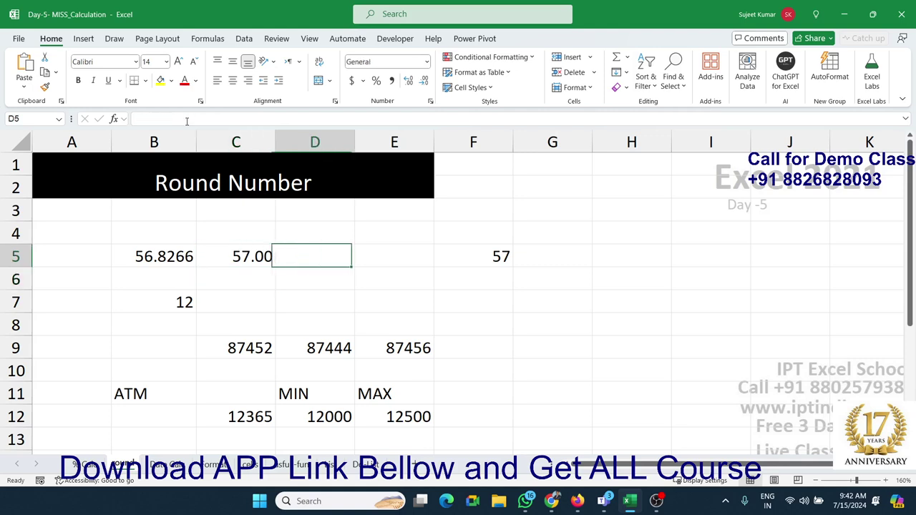
{"action": "type", "text": "=int"}
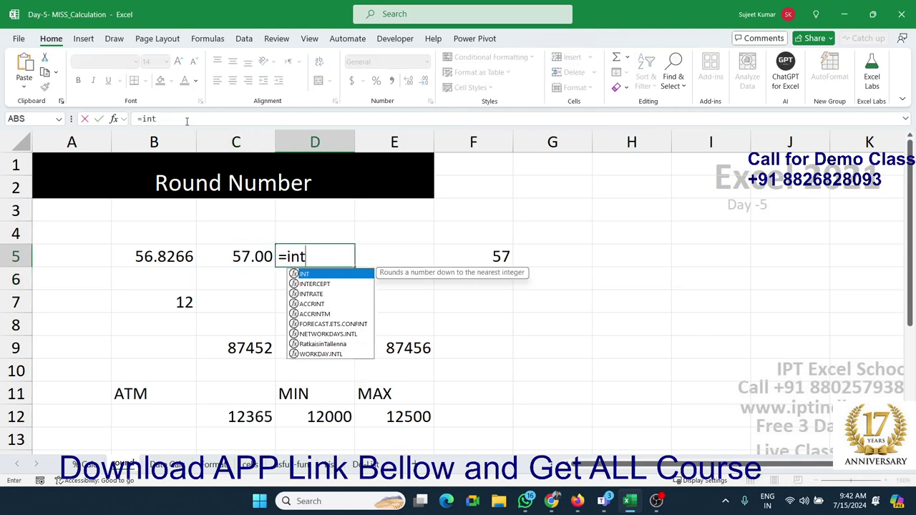
{"action": "key", "text": "Tab"}
{"action": "key", "text": "Left"}
{"action": "key", "text": "Left"}
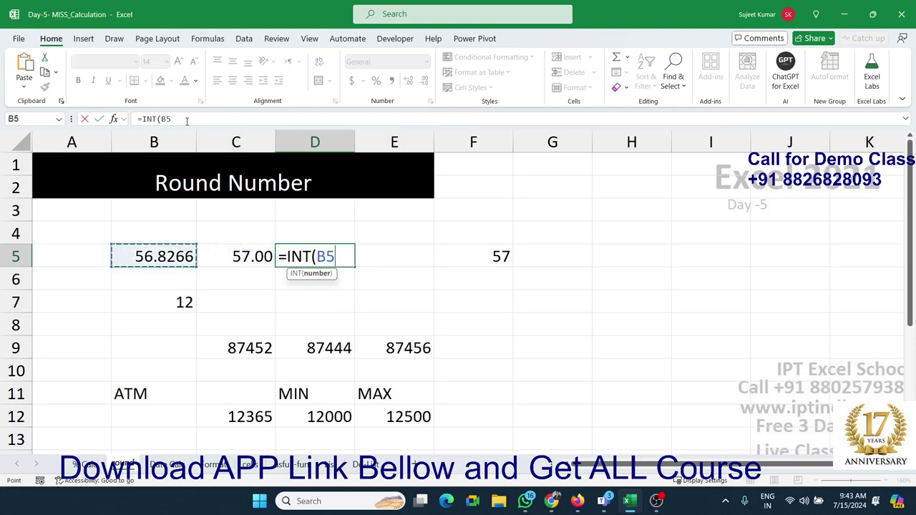
{"action": "key", "text": "Return"}
{"action": "key", "text": "Up"}
Clear the leftover 57 in F5 and the 12 in B7.
{"action": "key", "text": "Right"}
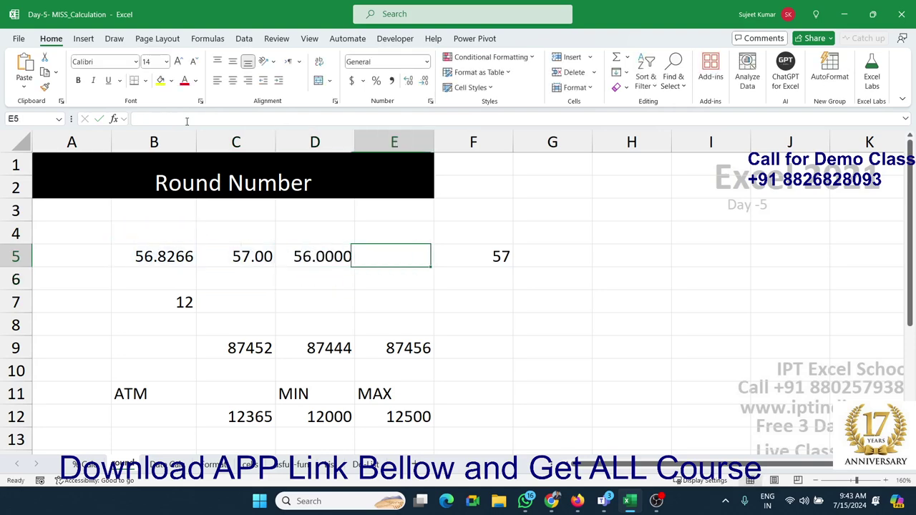
{"action": "key", "text": "Right"}
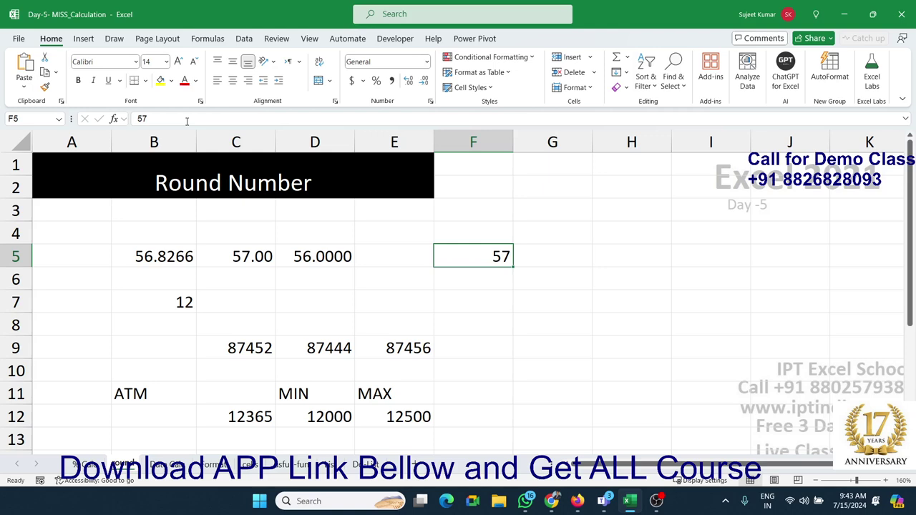
{"action": "key", "text": "Delete"}
{"action": "key", "text": "Left"}
{"action": "key", "text": "Left"}
{"action": "key", "text": "Left"}
{"action": "key", "text": "Down"}
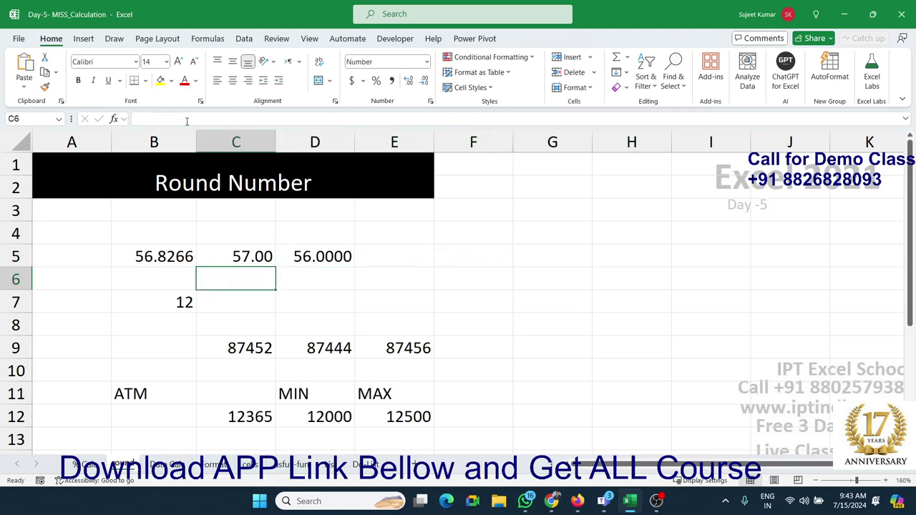
{"action": "key", "text": "Down"}
{"action": "key", "text": "Left"}
{"action": "key", "text": "Delete"}
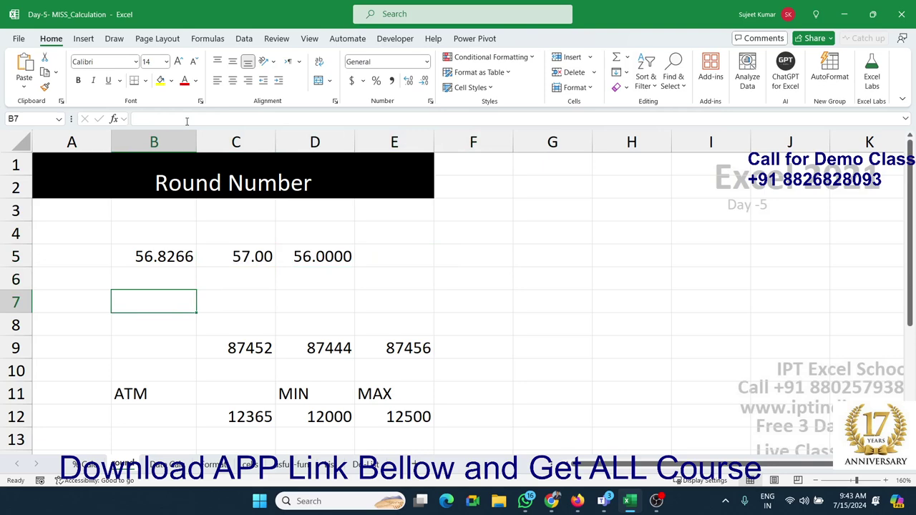
{"action": "key", "text": "Right"}
{"action": "key", "text": "Right"}
{"action": "key", "text": "Down"}
{"action": "key", "text": "Down"}
{"action": "key", "text": "Down"}
Clear the FLOOR result 87444 in D9 and CEILING result 87456 in E9, keeping 87452 in C9.
{"action": "key", "text": "Up"}
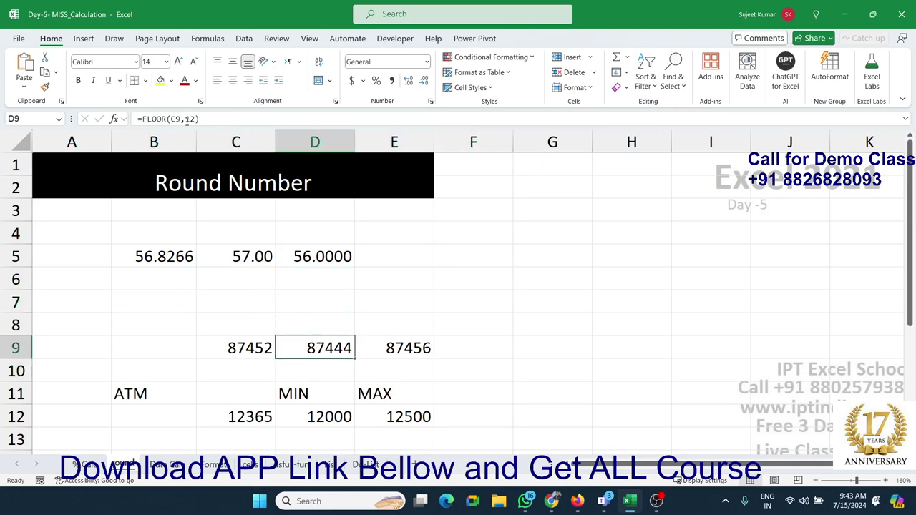
{"action": "key", "text": "Delete"}
{"action": "key", "text": "Right"}
{"action": "key", "text": "Delete"}
{"action": "key", "text": "Left"}
{"action": "key", "text": "Left"}
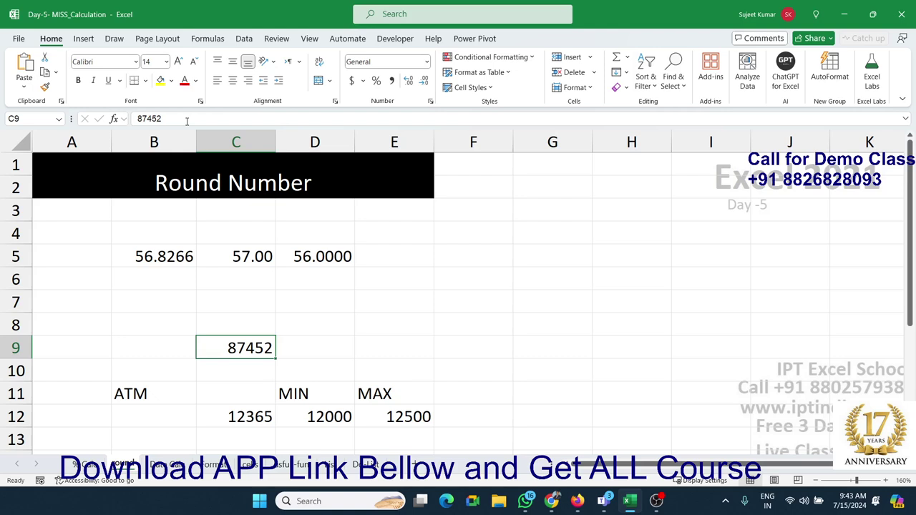
Enter 12 in C8 as the rounding multiple above 87452.
{"action": "key", "text": "Up"}
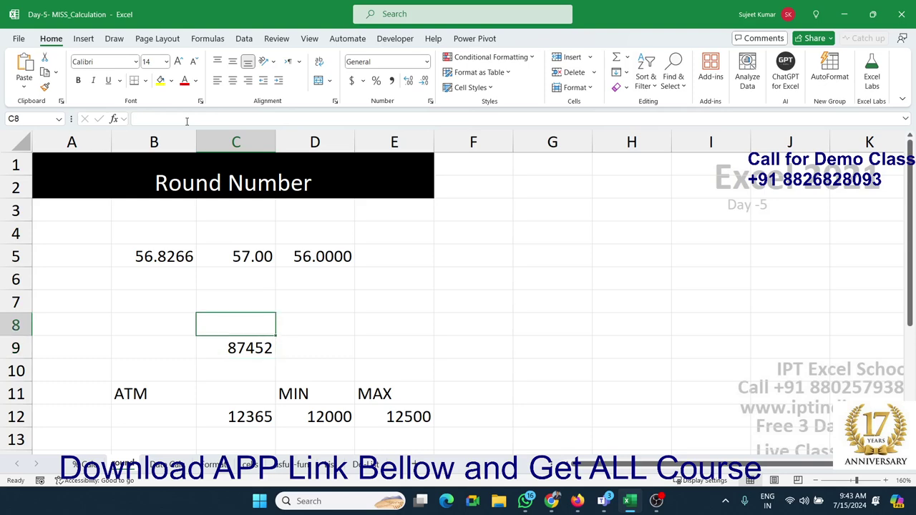
{"action": "type", "text": "12"}
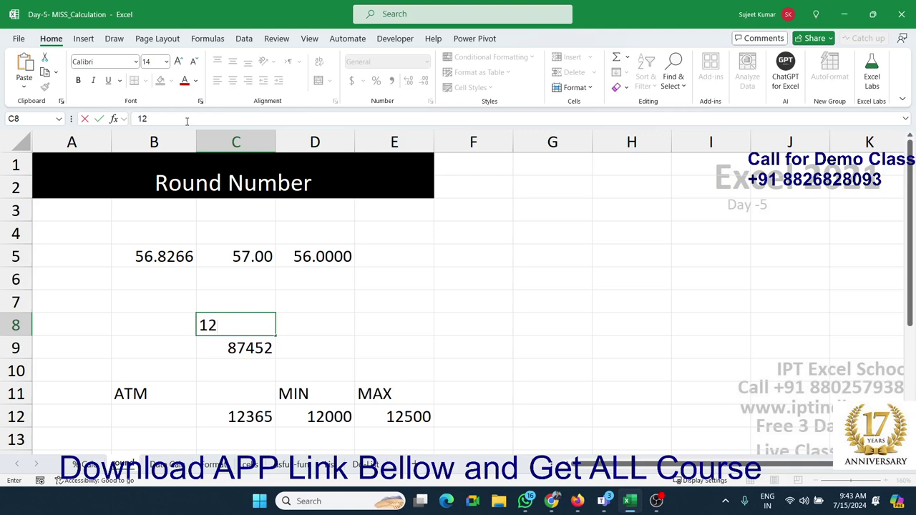
{"action": "key", "text": "Tab"}
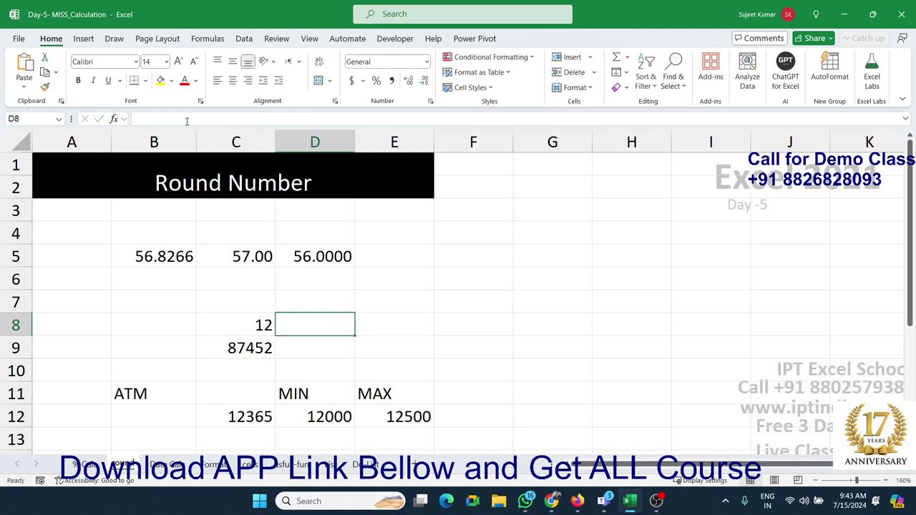
{"action": "key", "text": "Down"}
{"action": "key", "text": "Left"}
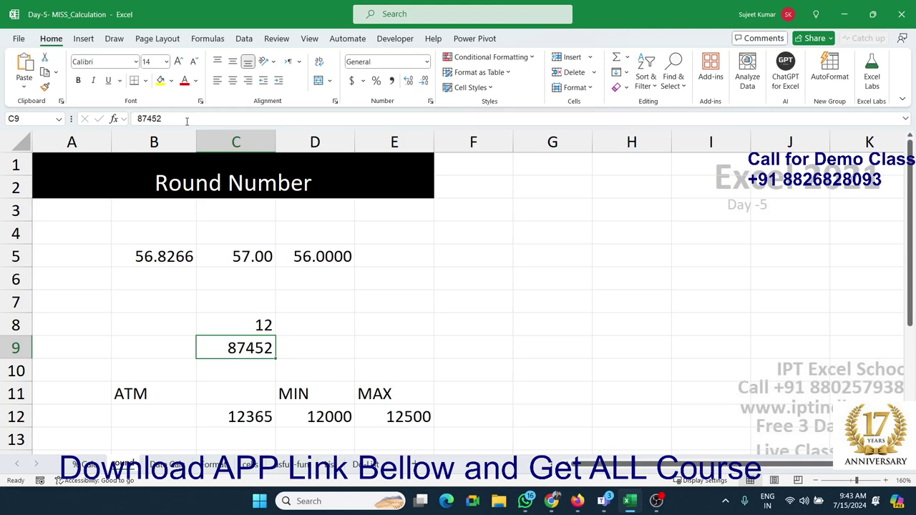
Check 87452/12 with =C9/C8 in C10 (7287.667), then clear C10.
{"action": "key", "text": "Down"}
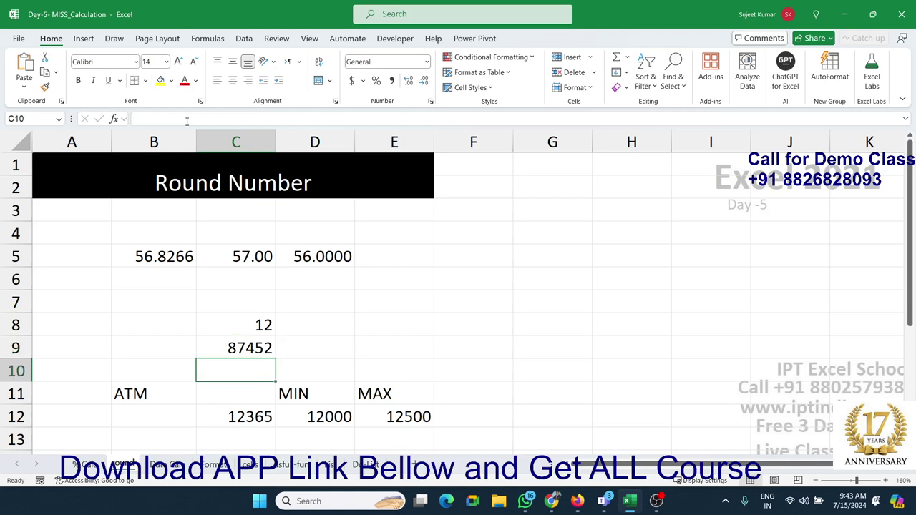
{"action": "type", "text": "="}
{"action": "key", "text": "Up"}
{"action": "type", "text": "/"}
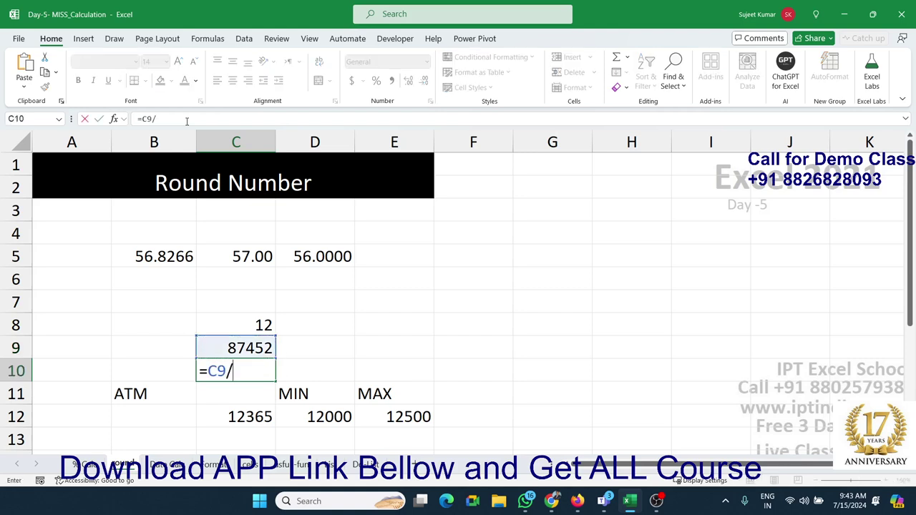
{"action": "key", "text": "Up"}
{"action": "key", "text": "Up"}
{"action": "key", "text": "Return"}
{"action": "key", "text": "Up"}
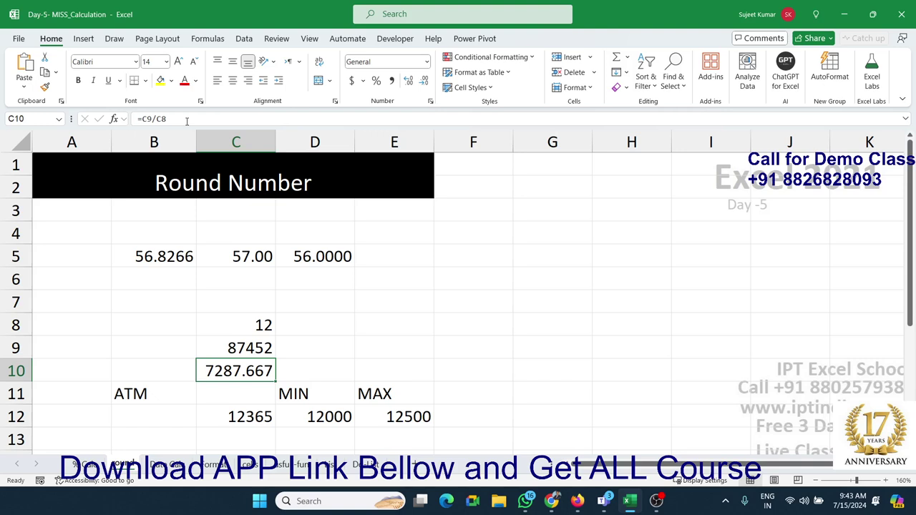
{"action": "key", "text": "Delete"}
{"action": "key", "text": "Up"}
{"action": "key", "text": "Right"}
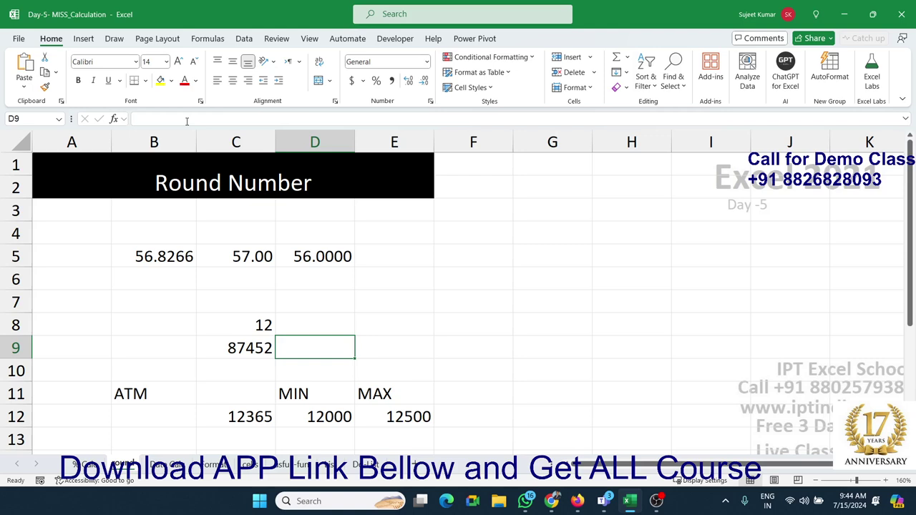
Enter =FLOOR(C9,12) in D9 so it shows 87444.
{"action": "type", "text": "=fl"}
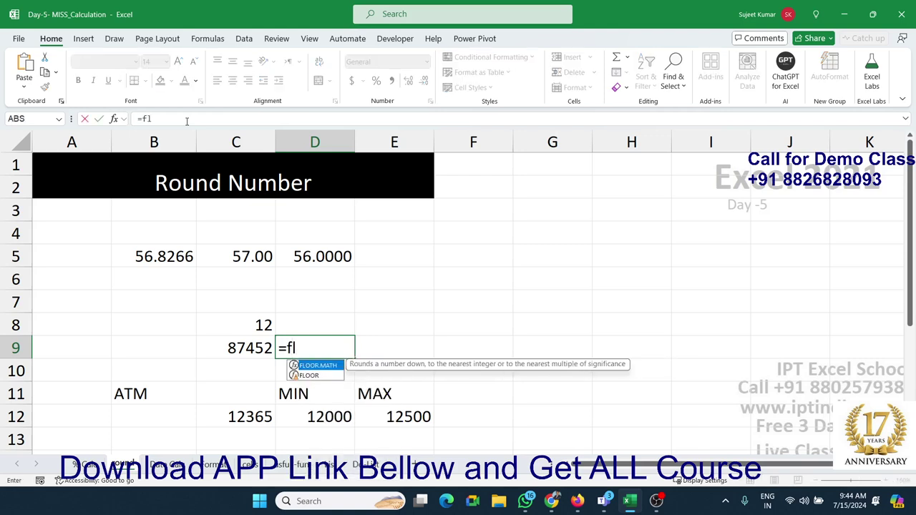
{"action": "type", "text": "o"}
{"action": "key", "text": "Down"}
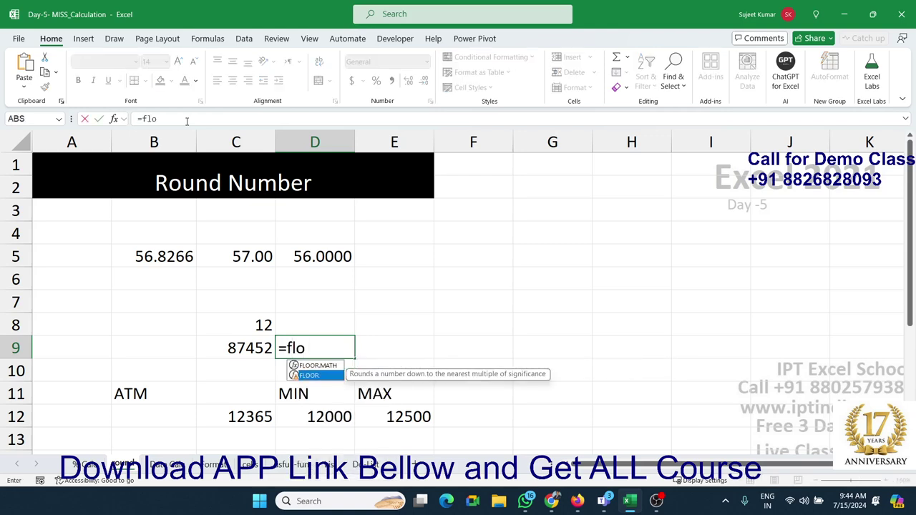
{"action": "key", "text": "Tab"}
{"action": "key", "text": "Left"}
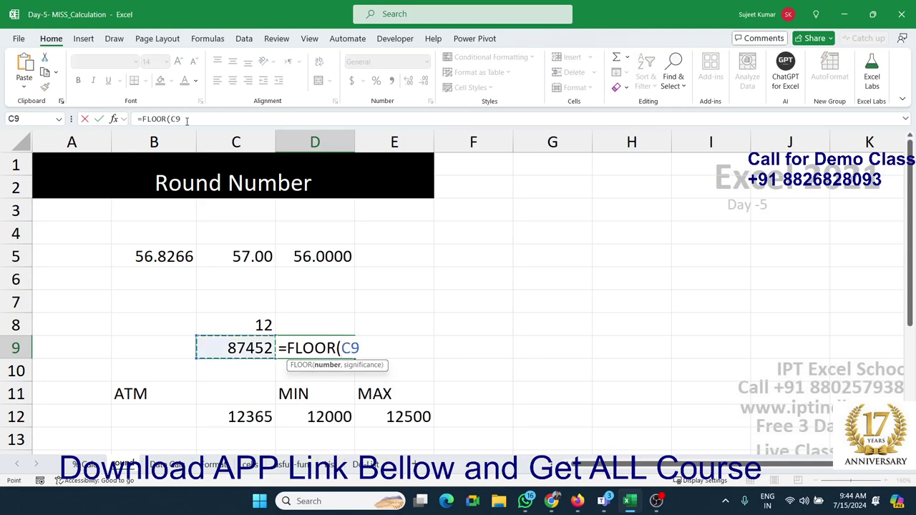
{"action": "type", "text": ","}
{"action": "type", "text": "12"}
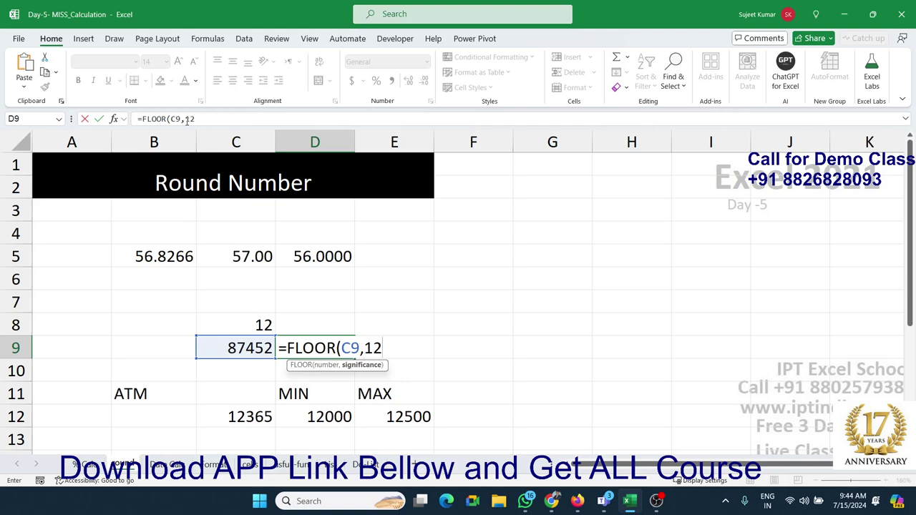
{"action": "key", "text": "Return"}
{"action": "key", "text": "Up"}
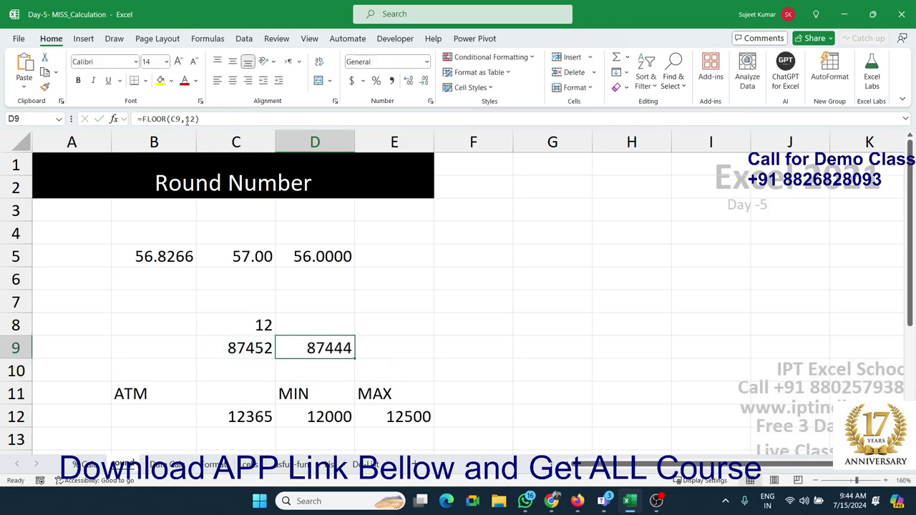
{"action": "key", "text": "Right"}
{"action": "type", "text": "="}
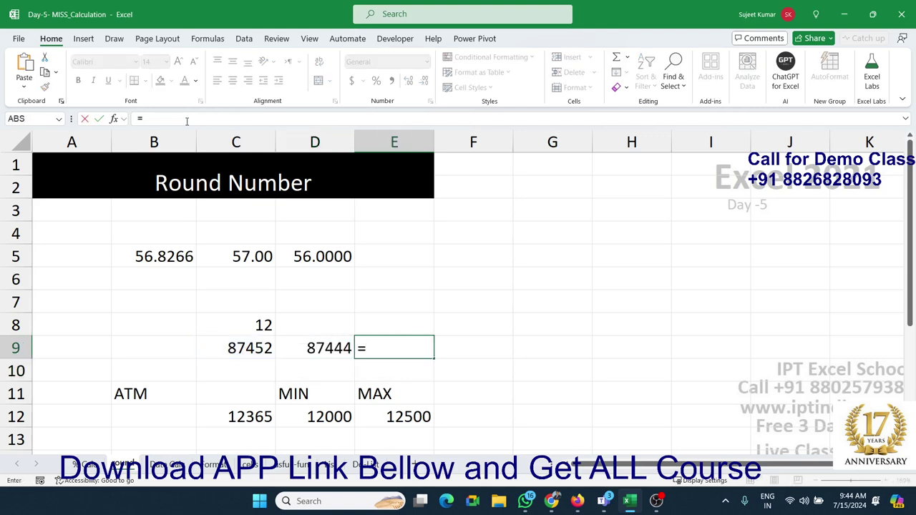
{"action": "type", "text": "cek"}
Enter =CEILING(C9,12) in E9, rounding 87452 up to 87456.
{"action": "key", "text": "BackSpace"}
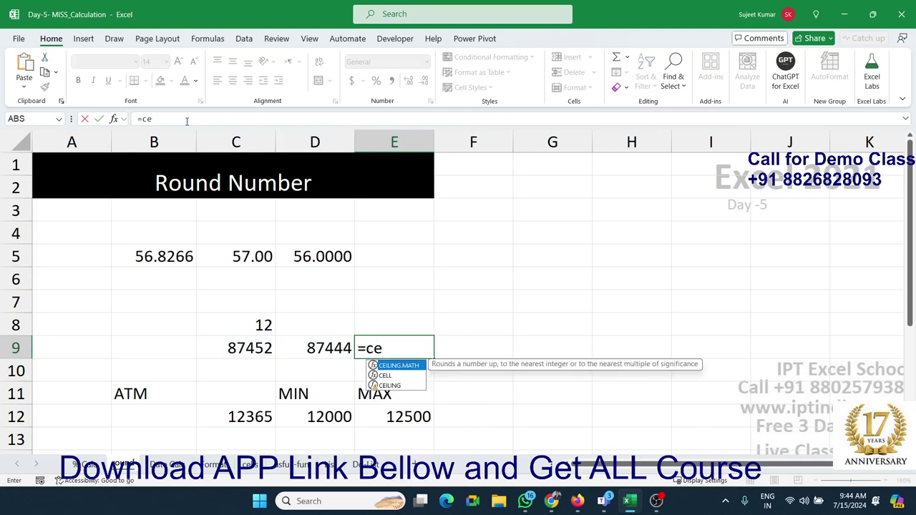
{"action": "type", "text": "l"}
{"action": "key", "text": "BackSpace"}
{"action": "type", "text": "i"}
{"action": "key", "text": "Down"}
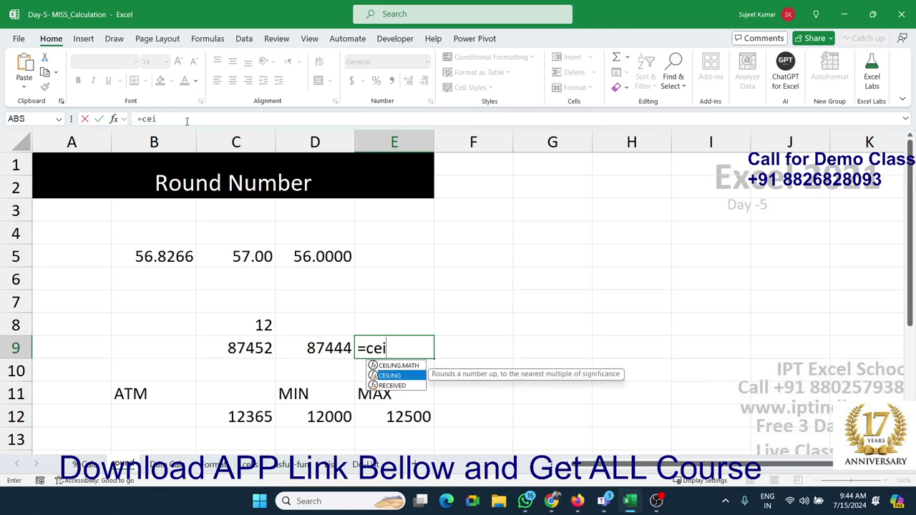
{"action": "key", "text": "Tab"}
{"action": "key", "text": "Left"}
{"action": "key", "text": "Left"}
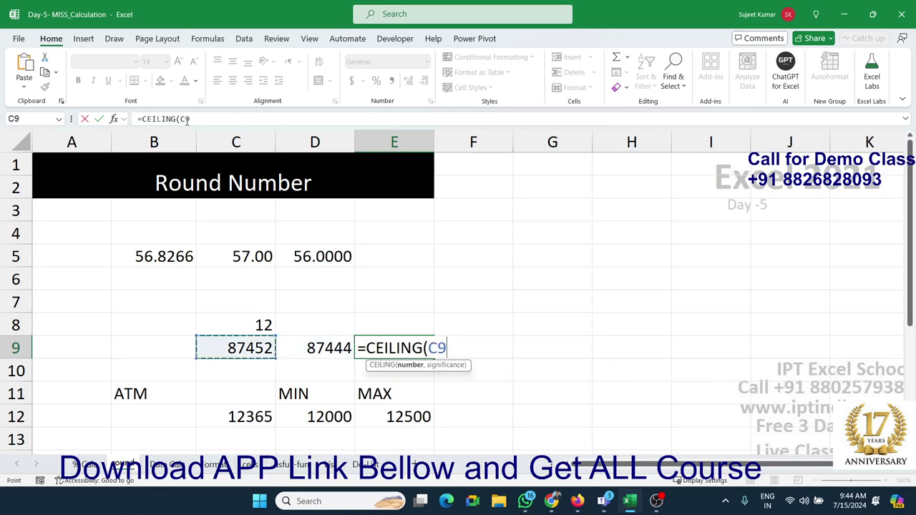
{"action": "type", "text": ",12"}
{"action": "key", "text": "Return"}
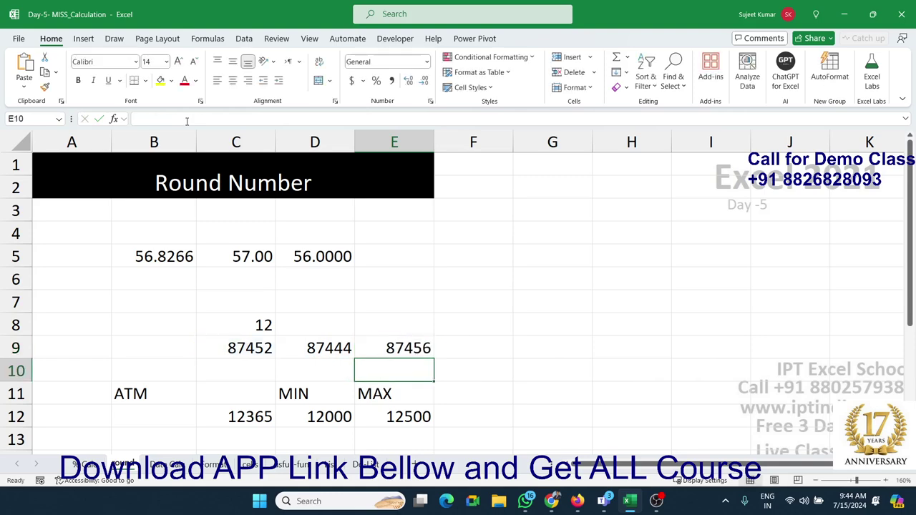
{"action": "key", "text": "Up"}
{"action": "key", "text": "Left"}
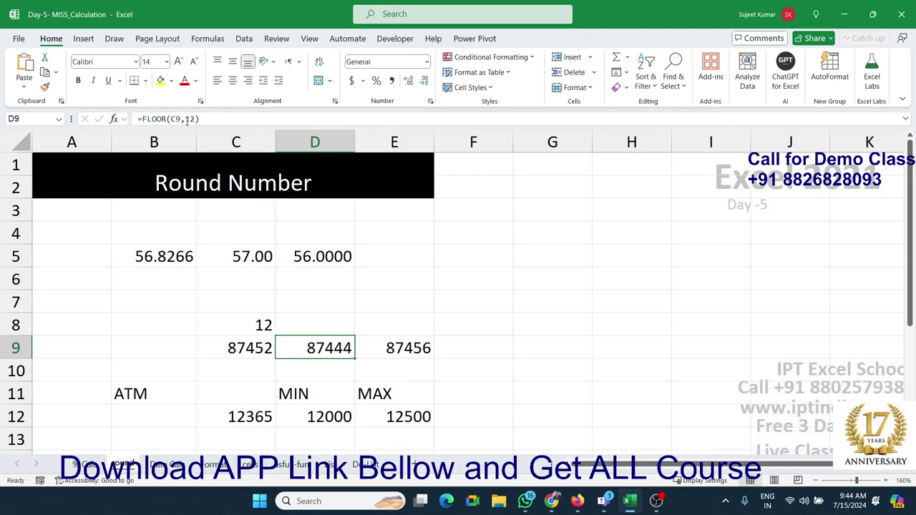
Delete the MIN and MAX values in D12 and E12, keeping 12365 in C12.
{"action": "key", "text": "Down"}
{"action": "key", "text": "Down"}
{"action": "key", "text": "Down"}
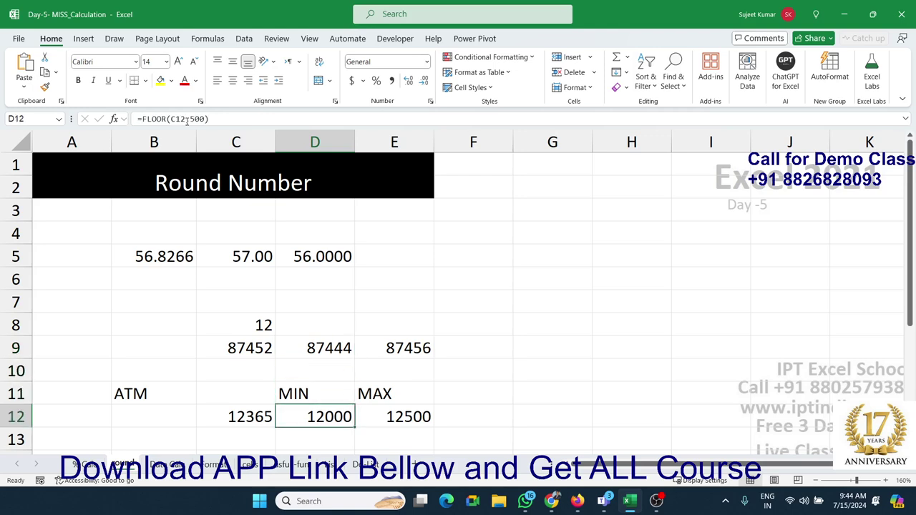
{"action": "key", "text": "Delete"}
{"action": "key", "text": "Right"}
{"action": "key", "text": "Delete"}
{"action": "key", "text": "Left"}
{"action": "key", "text": "Left"}
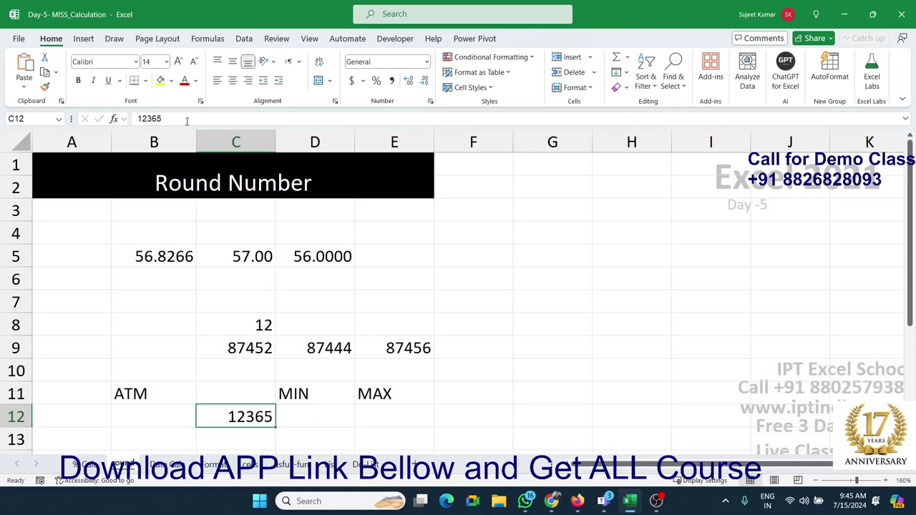
Enter =FLOOR(C12,500) in D12 to round 12365 down to 12000.
{"action": "key", "text": "Right"}
{"action": "type", "text": "=f"}
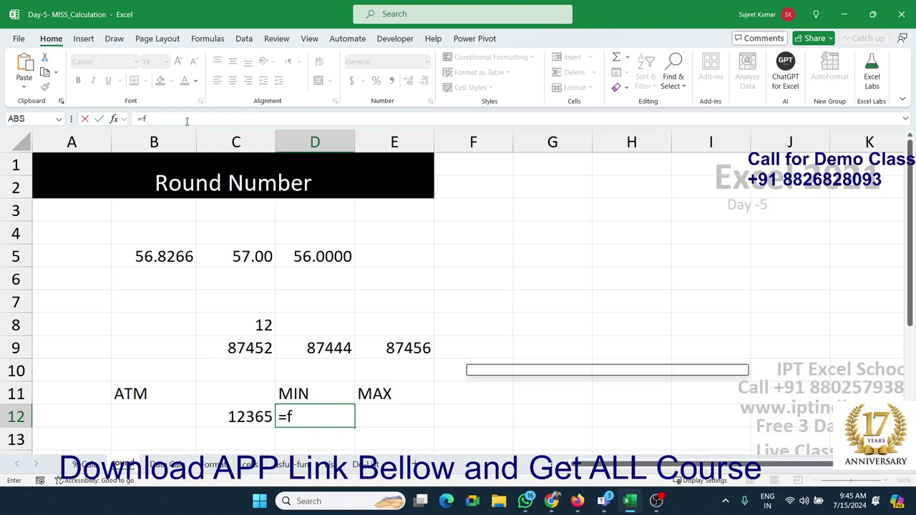
{"action": "type", "text": "lo"}
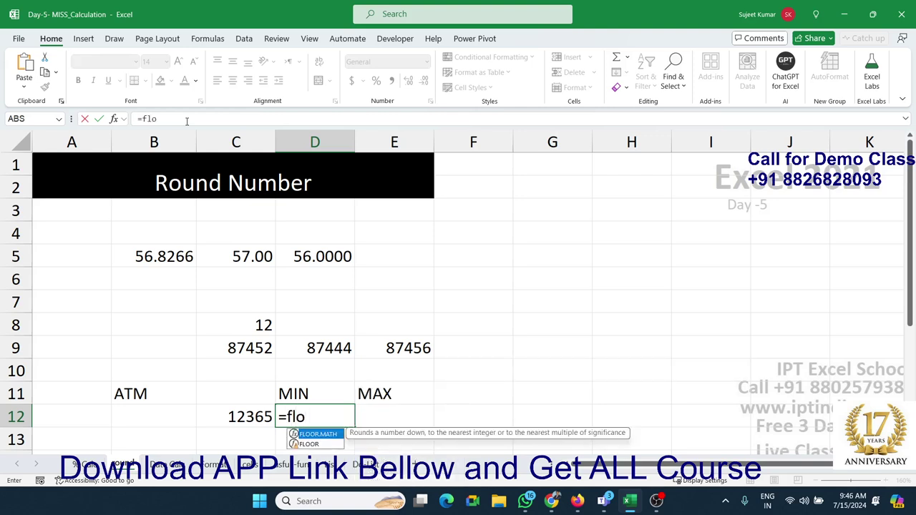
{"action": "key", "text": "Down"}
{"action": "key", "text": "Tab"}
{"action": "key", "text": "Left"}
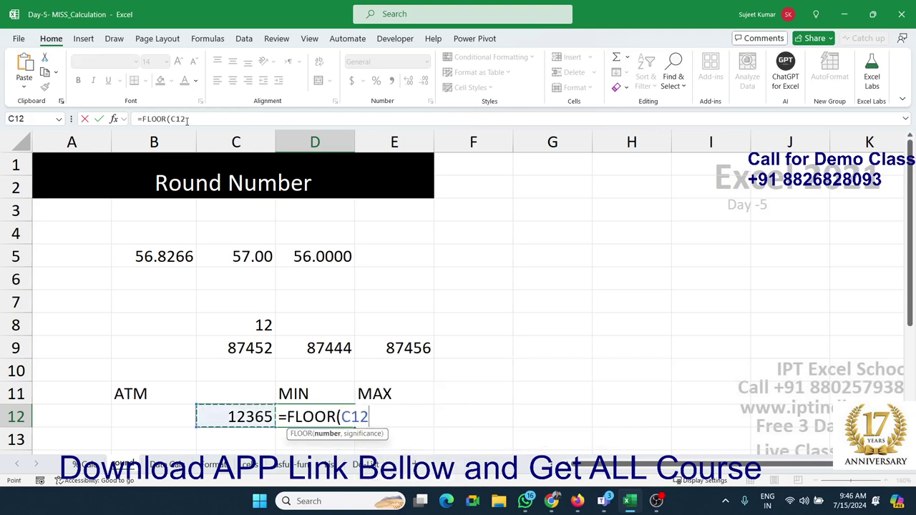
{"action": "type", "text": ","}
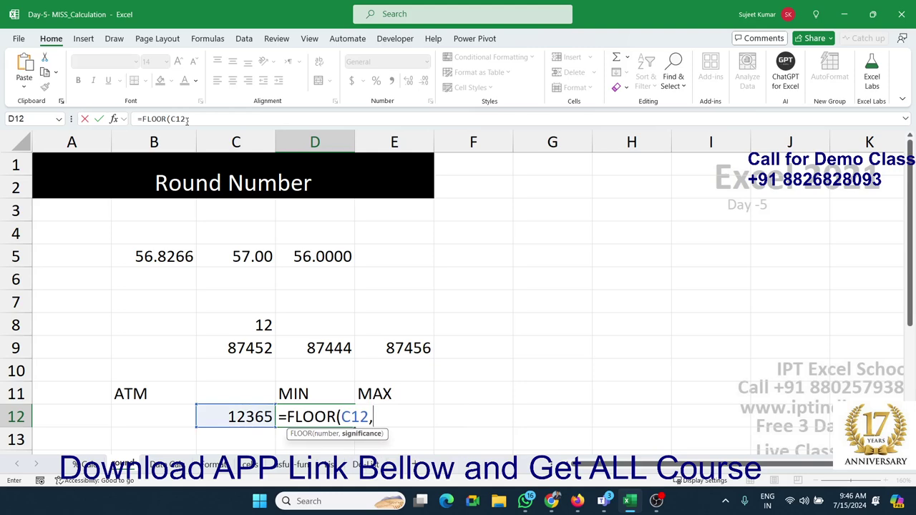
{"action": "type", "text": "500"}
{"action": "key", "text": "Return"}
{"action": "key", "text": "Up"}
{"action": "key", "text": "Right"}
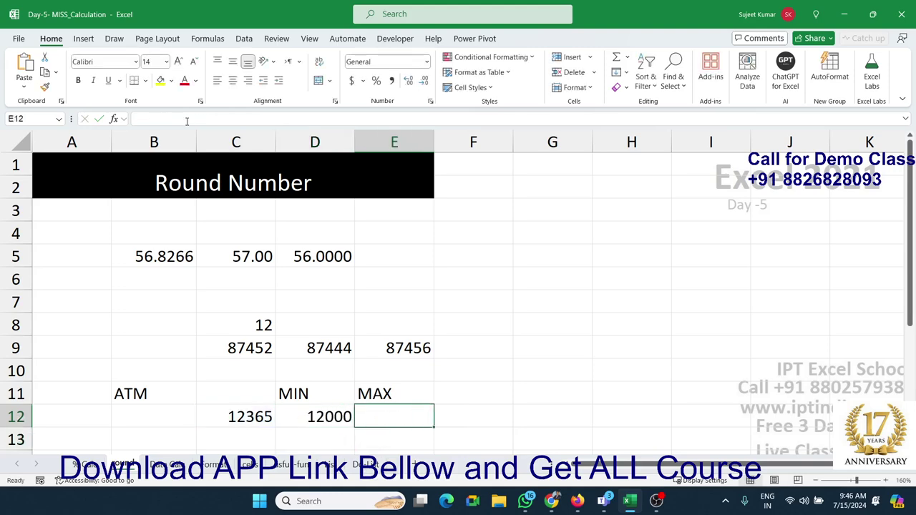
Enter =CEILING(C12,500) in E12, giving 12500.
{"action": "type", "text": "="}
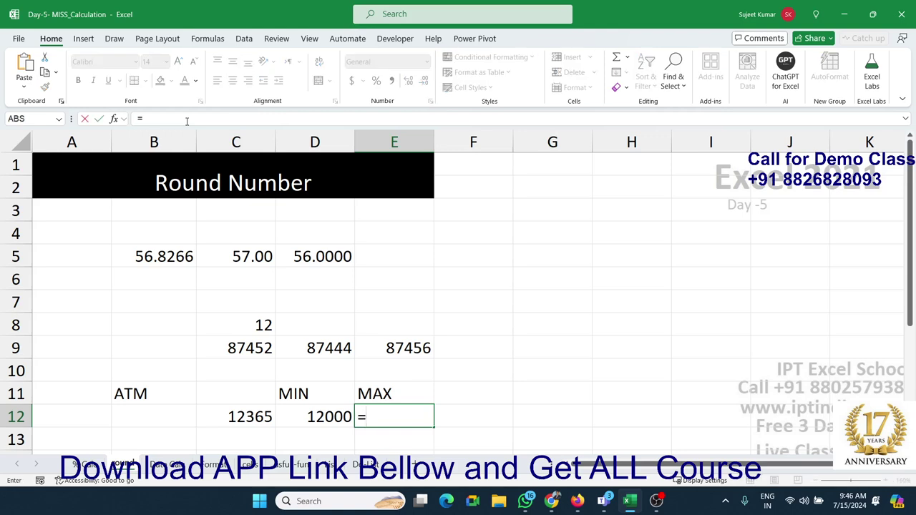
{"action": "type", "text": "ce"}
{"action": "key", "text": "Down"}
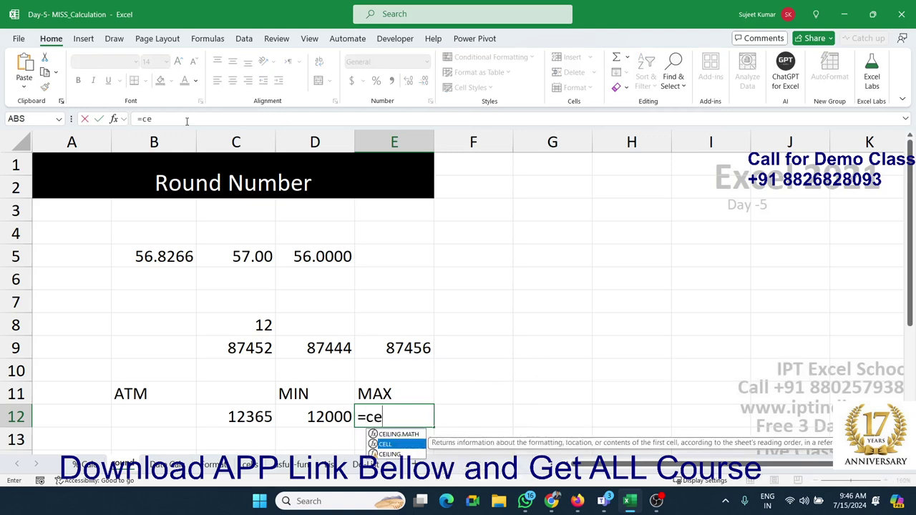
{"action": "key", "text": "Down"}
{"action": "key", "text": "Tab"}
{"action": "key", "text": "Left"}
{"action": "key", "text": "Left"}
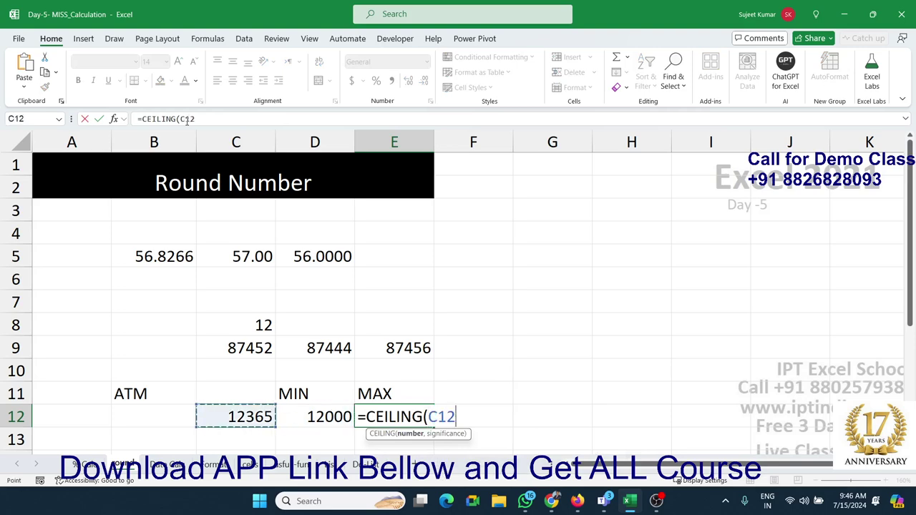
{"action": "type", "text": ",500"}
{"action": "key", "text": "Return"}
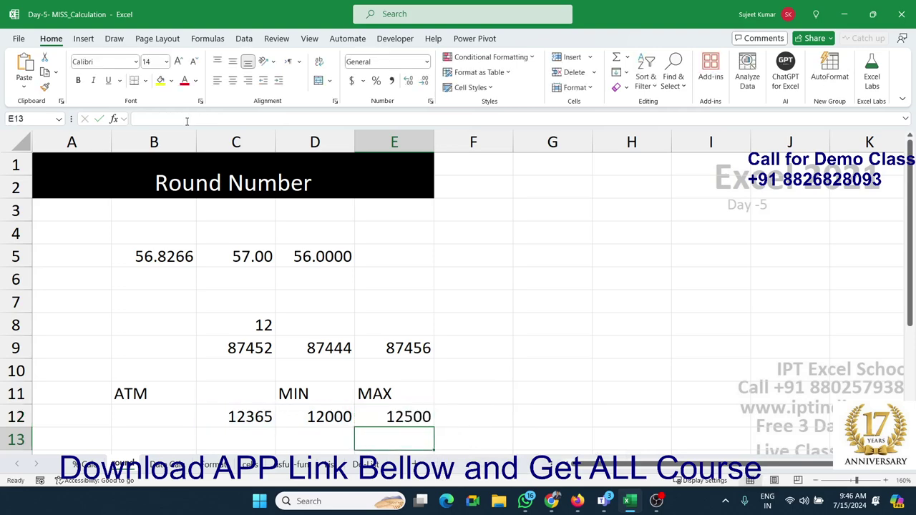
{"action": "key", "text": "Up"}
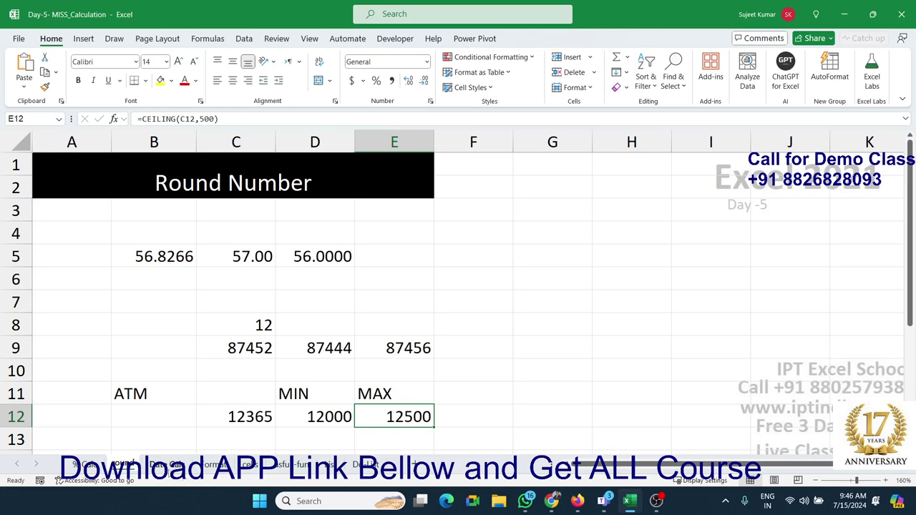
On the Date Calc sheet, clear the contents of rows 4–11.
{"action": "scroll", "coordinate": [170, 465], "scroll_direction": "down", "scroll_amount": 1}
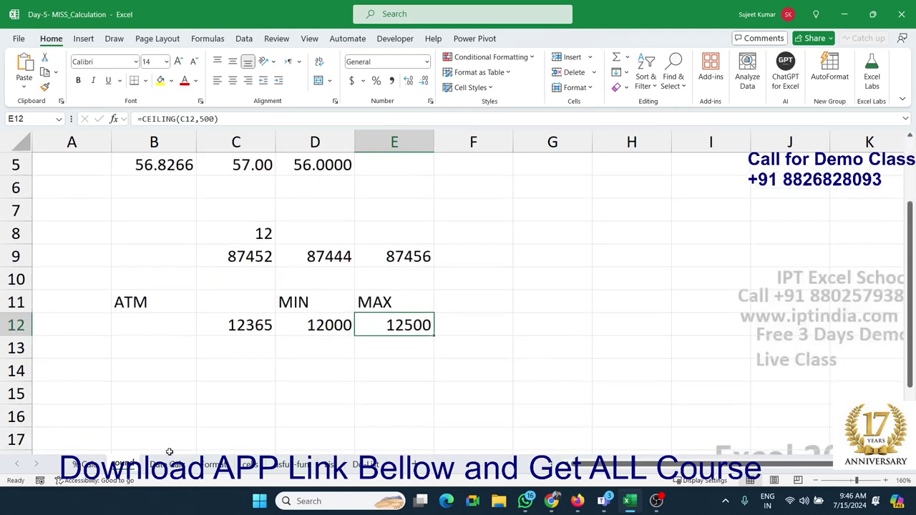
{"action": "left_click", "coordinate": [167, 464]}
{"action": "left_click_drag", "start_coordinate": [14, 225], "coordinate": [20, 376]}
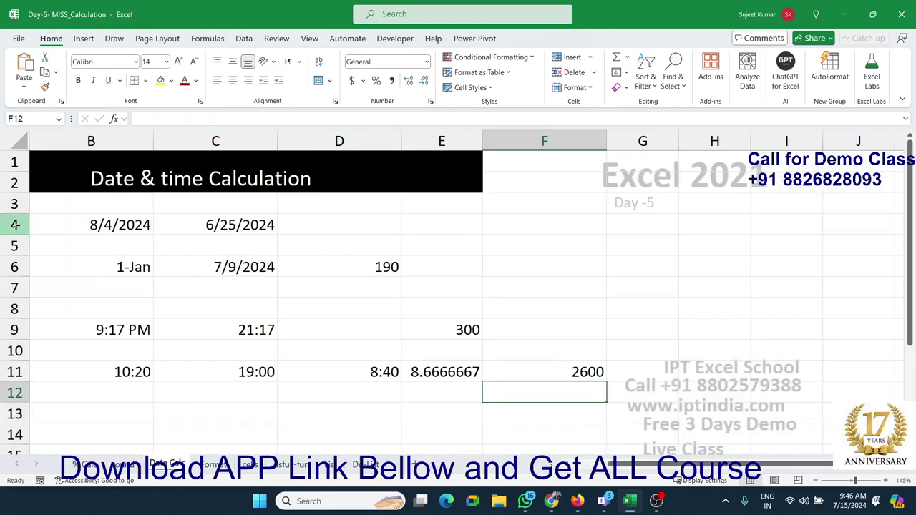
{"action": "key", "text": "Delete"}
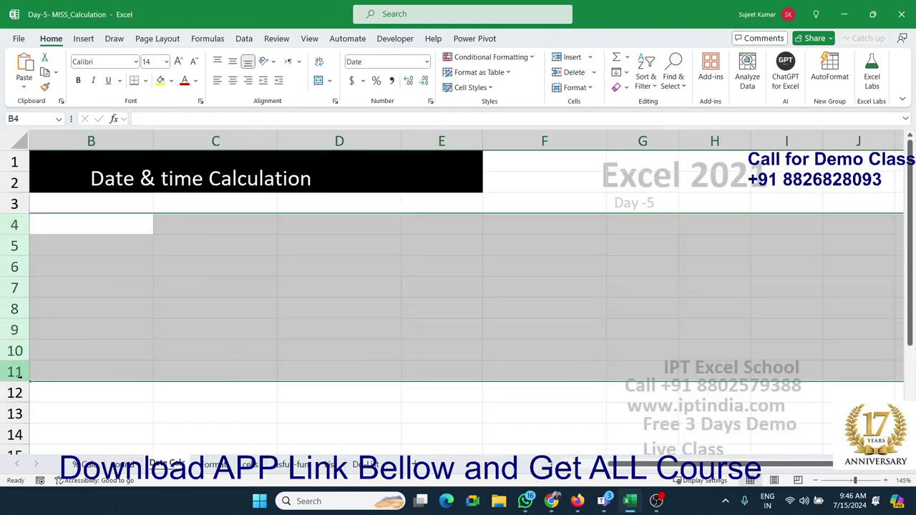
Enter =TODAY() in B4 to display today's date, 7/15/2024.
{"action": "type", "text": "="}
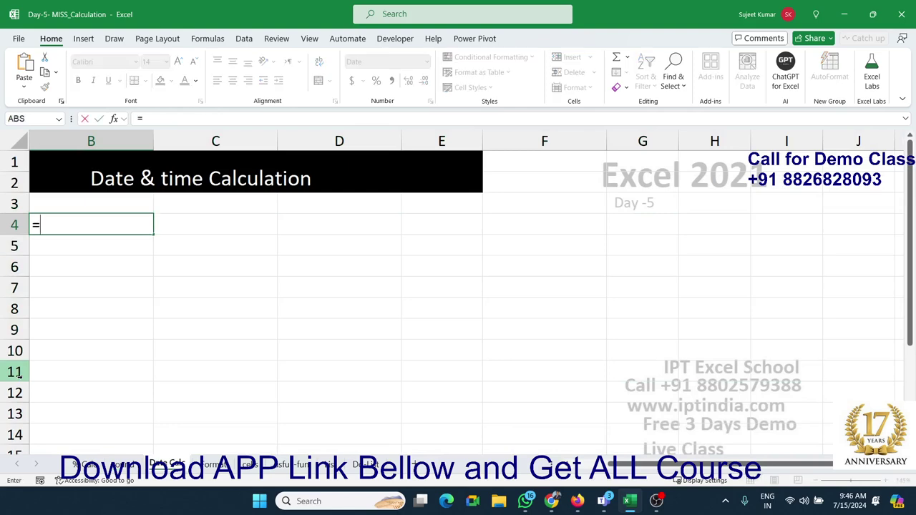
{"action": "type", "text": "to"}
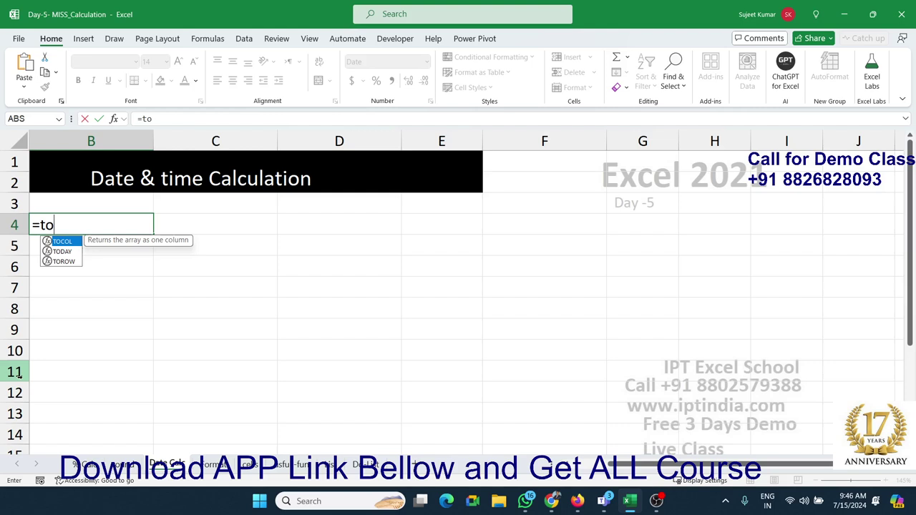
{"action": "type", "text": "d"}
{"action": "key", "text": "Tab"}
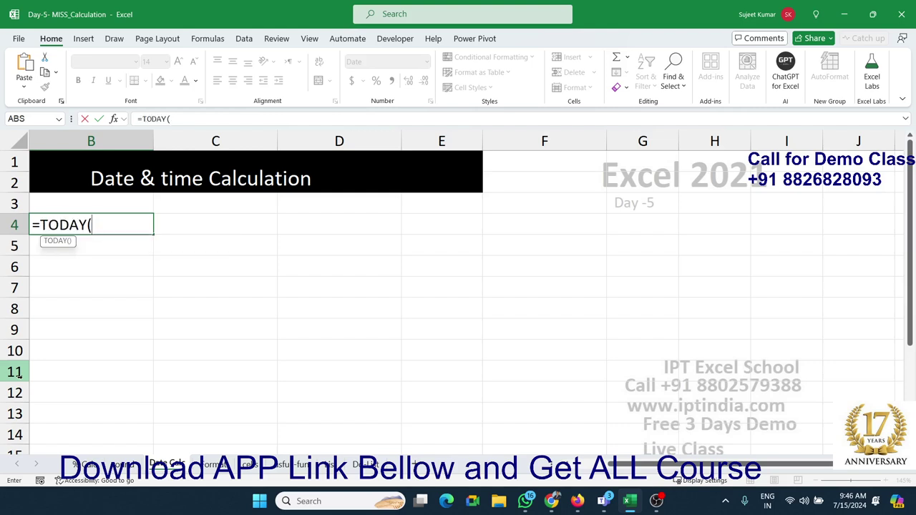
{"action": "key", "text": "Tab"}
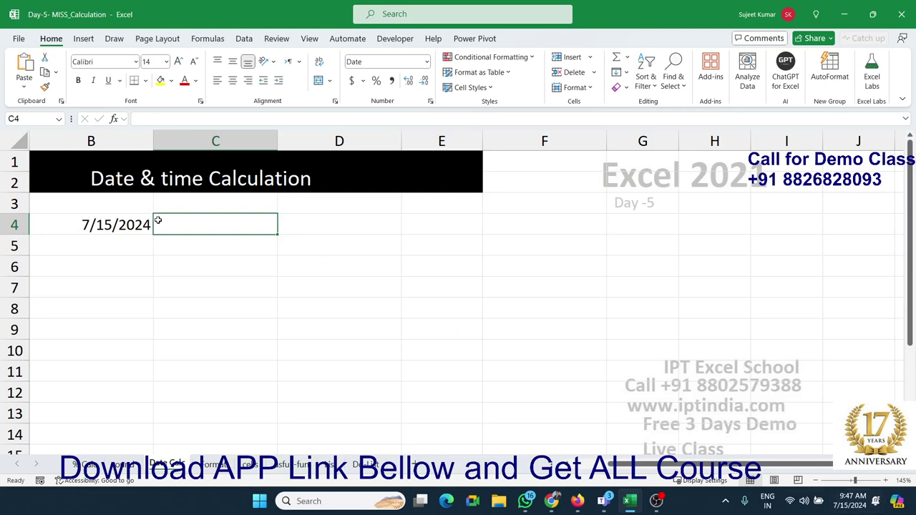
Replace the partial 7/15 in C4 with today's date, 7/15/2024, as a fixed value.
{"action": "type", "text": "7/15"}
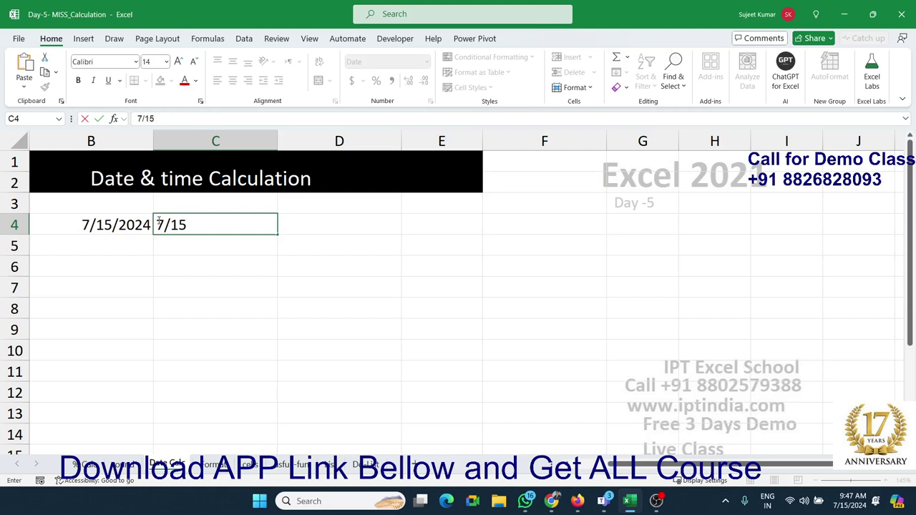
{"action": "key", "text": "Escape"}
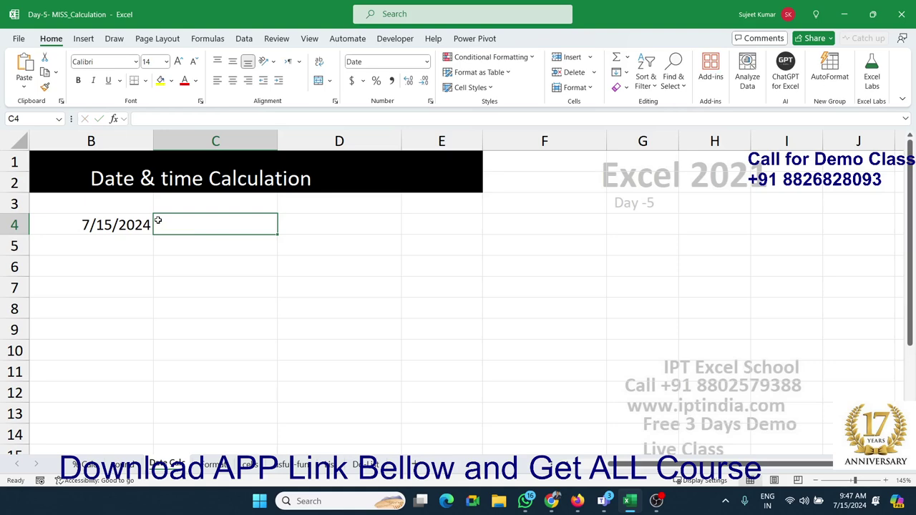
{"action": "key", "text": "ctrl+semicolon"}
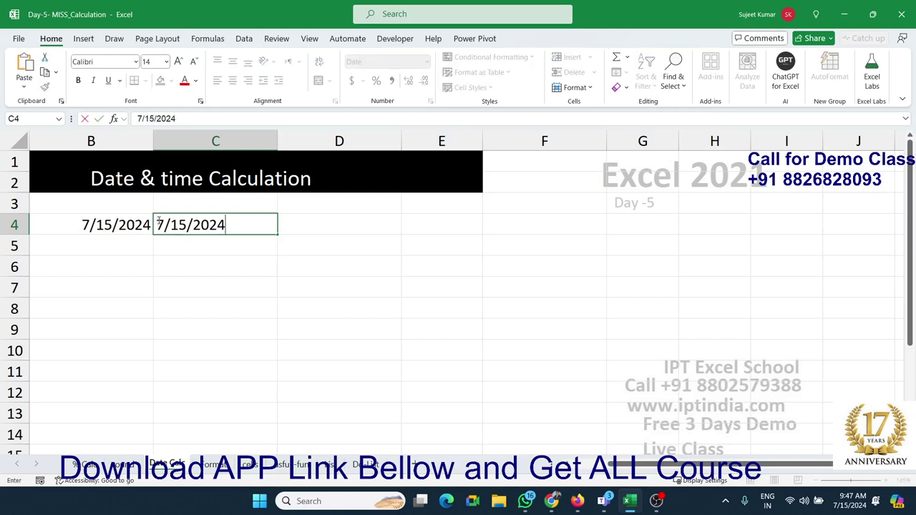
Commit the C4 date and insert the current time as a fixed 9:47 AM in B5.
{"action": "key", "text": "Return"}
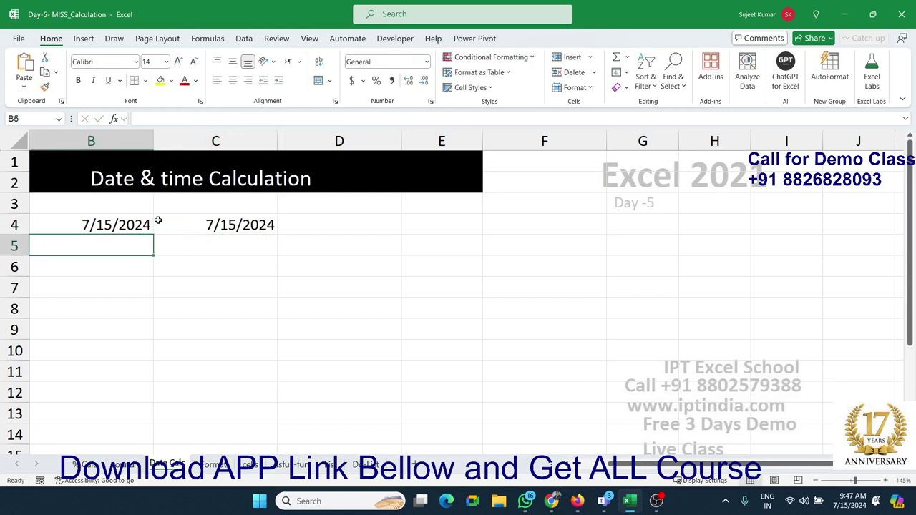
{"action": "key", "text": "ctrl+shift+semicolon"}
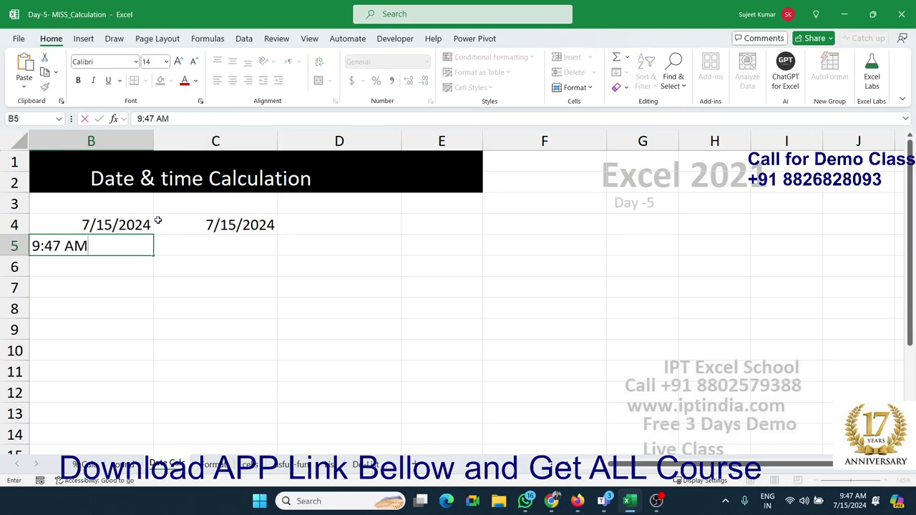
{"action": "key", "text": "Return"}
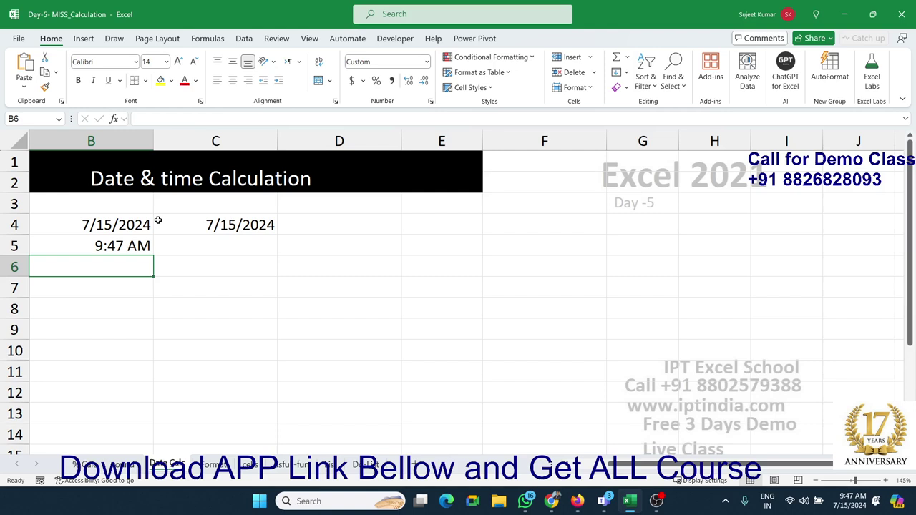
Enter a live =NOW() formula in B6 and reselect it.
{"action": "type", "text": "=now"}
{"action": "key", "text": "Tab"}
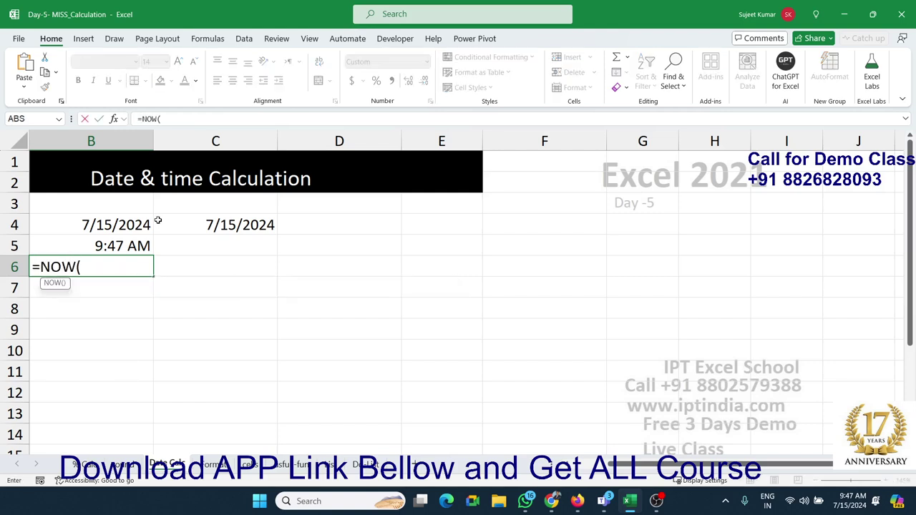
{"action": "key", "text": "Return"}
{"action": "key", "text": "Up"}
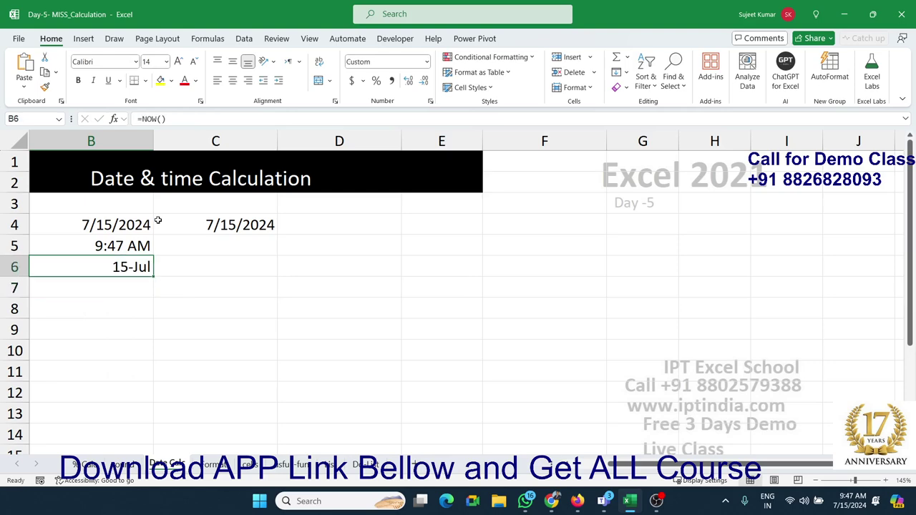
Apply the Date type 3/14/12 1:30 PM to B6 so it reads 7/15/24 9:47 AM.
{"action": "left_click", "coordinate": [426, 62]}
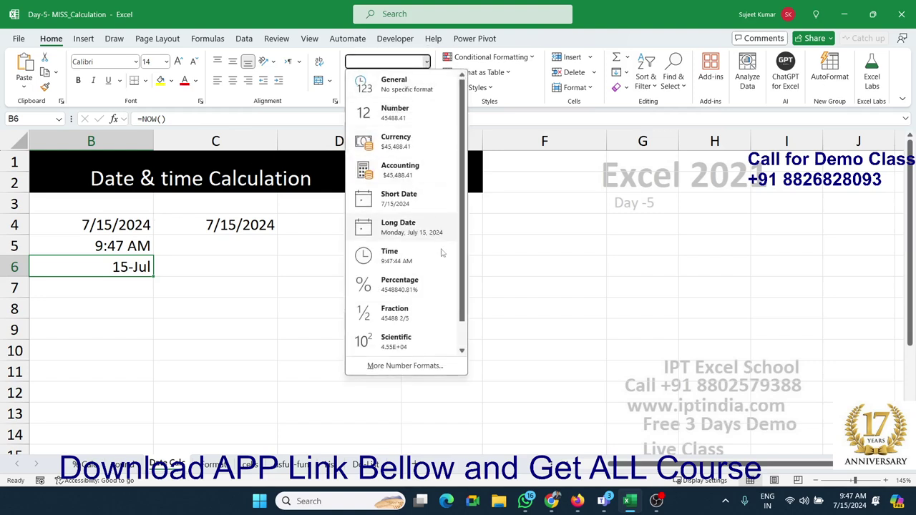
{"action": "left_click", "coordinate": [417, 365]}
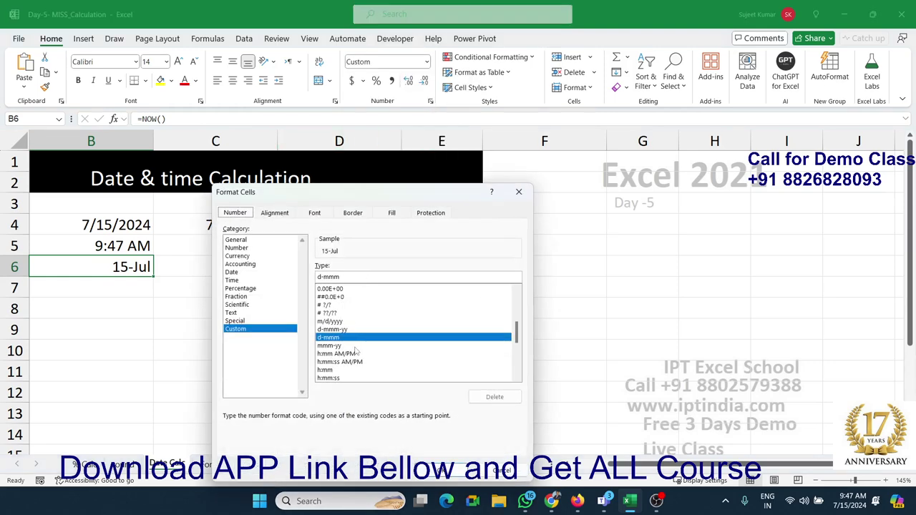
{"action": "left_click", "coordinate": [244, 280]}
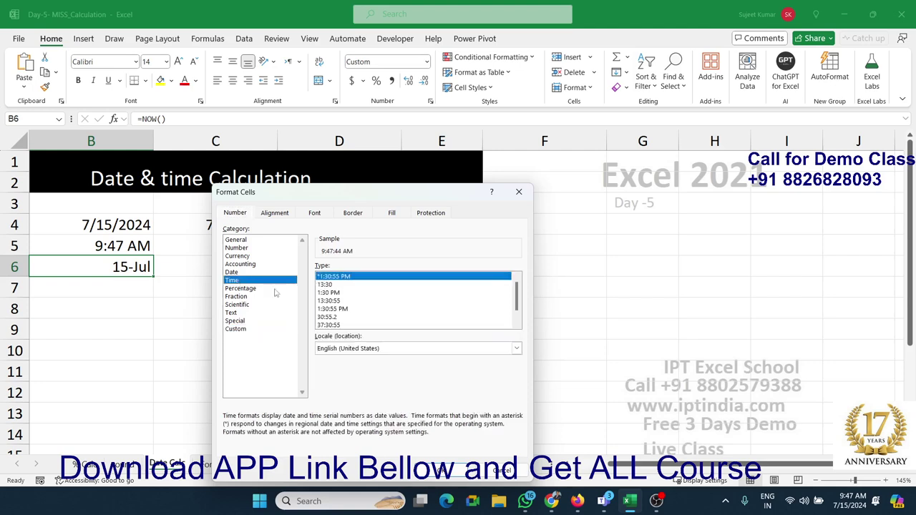
{"action": "left_click", "coordinate": [249, 273]}
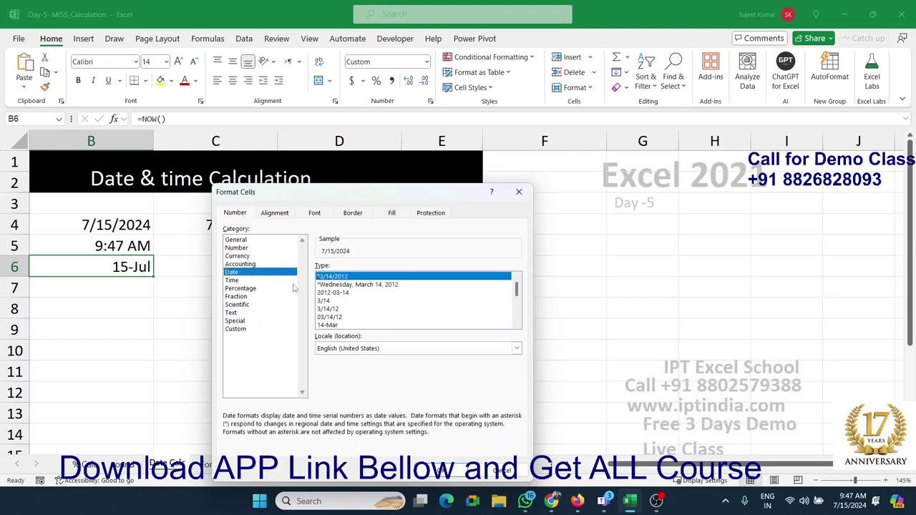
{"action": "left_click", "coordinate": [376, 287]}
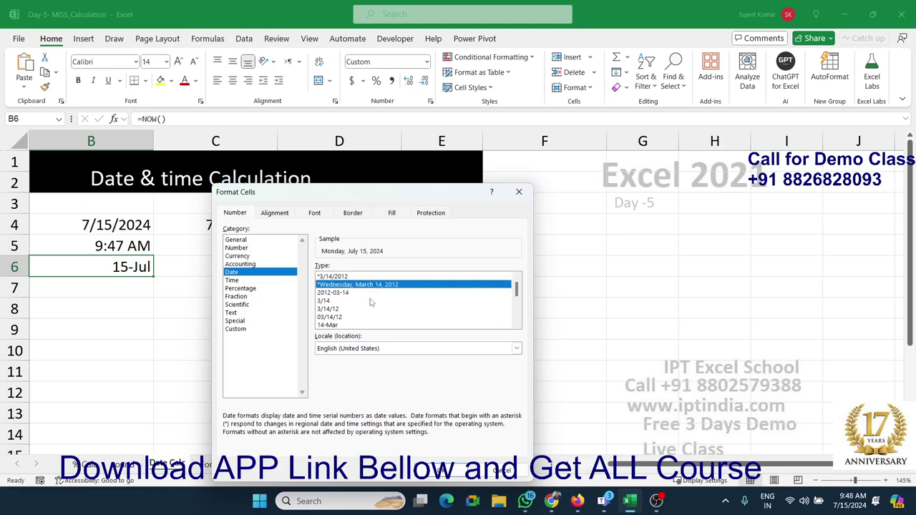
{"action": "scroll", "coordinate": [376, 288], "scroll_direction": "down", "scroll_amount": 2}
{"action": "scroll", "coordinate": [371, 315], "scroll_direction": "down", "scroll_amount": 2}
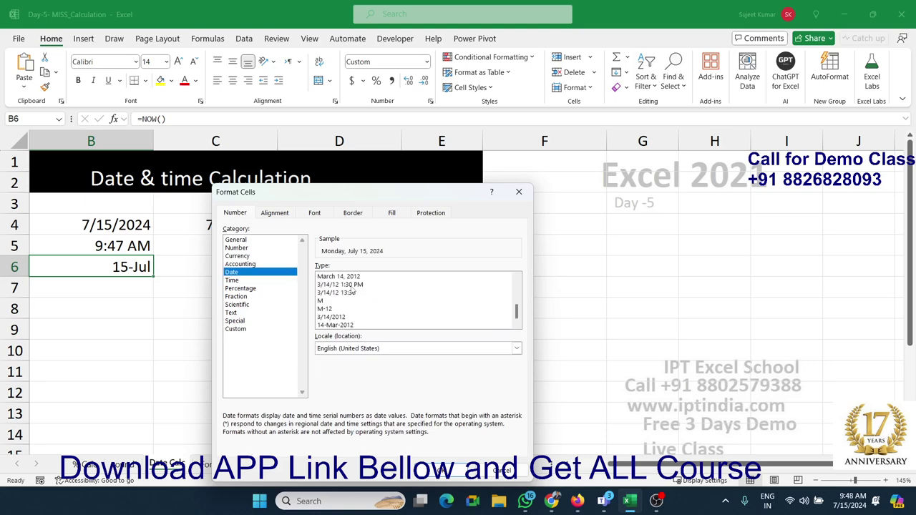
{"action": "left_click", "coordinate": [354, 285]}
{"action": "left_click", "coordinate": [447, 471]}
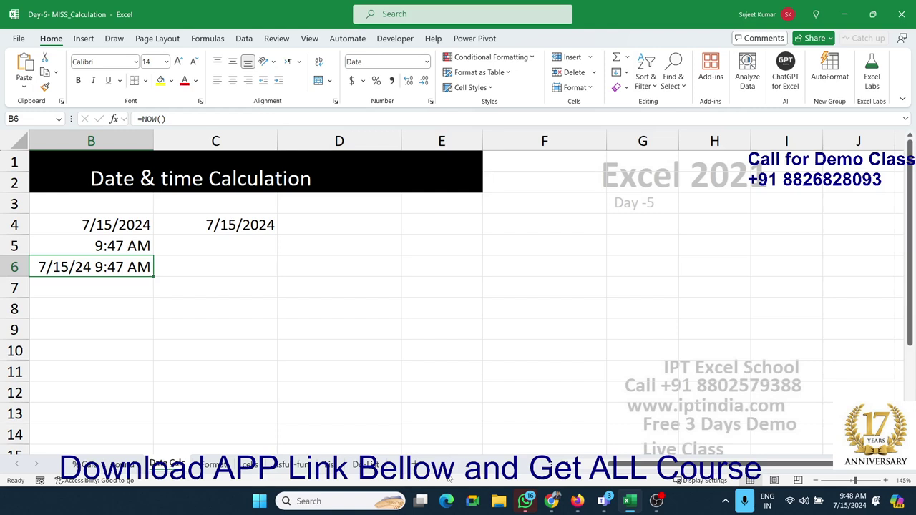
Enter 1/1 as the start date in C8 and today's date 7/15/2024 in D8.
{"action": "left_click", "coordinate": [356, 302]}
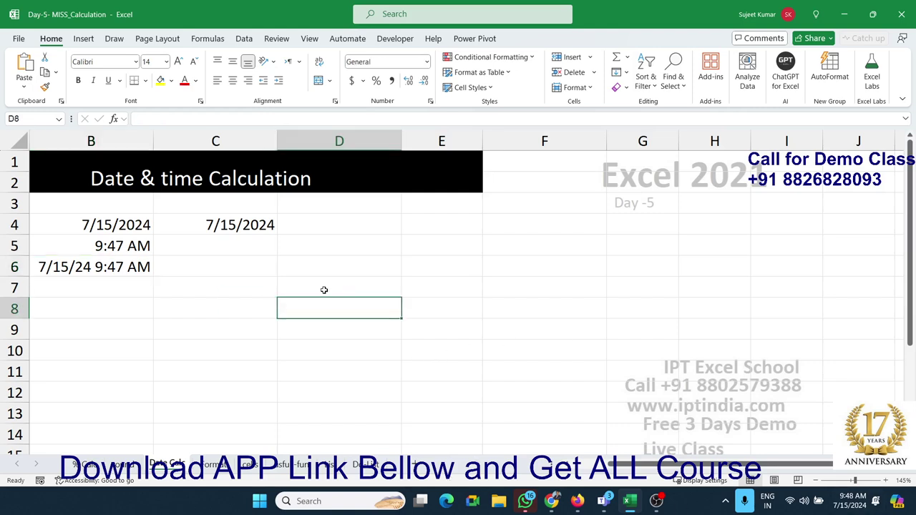
{"action": "left_click", "coordinate": [323, 290]}
{"action": "left_click", "coordinate": [323, 329]}
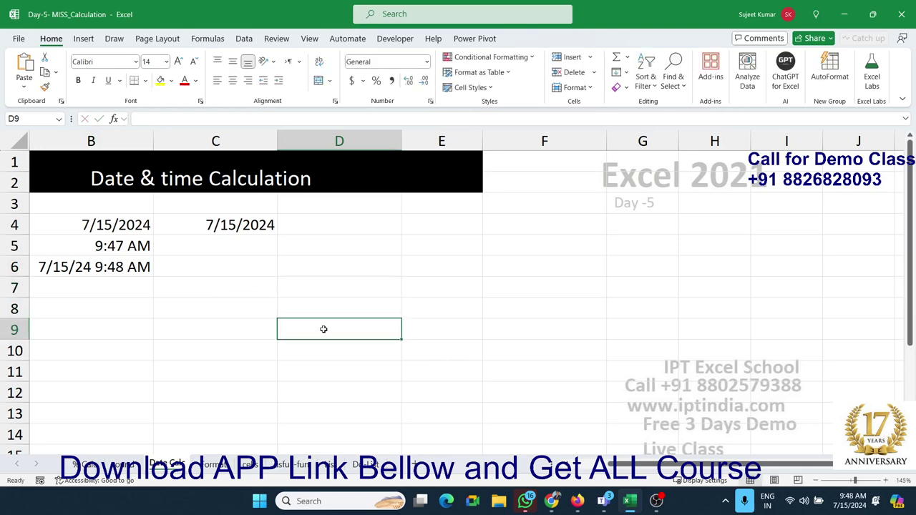
{"action": "left_click", "coordinate": [294, 293]}
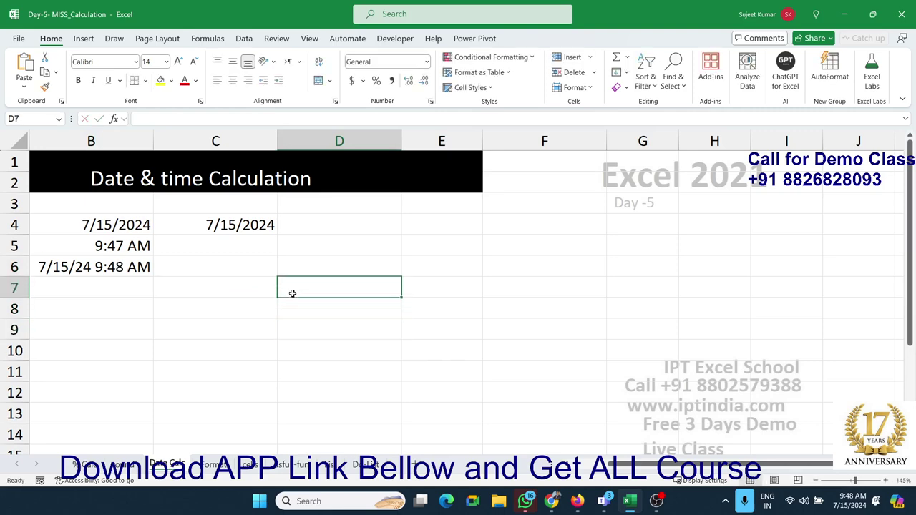
{"action": "left_click", "coordinate": [207, 310]}
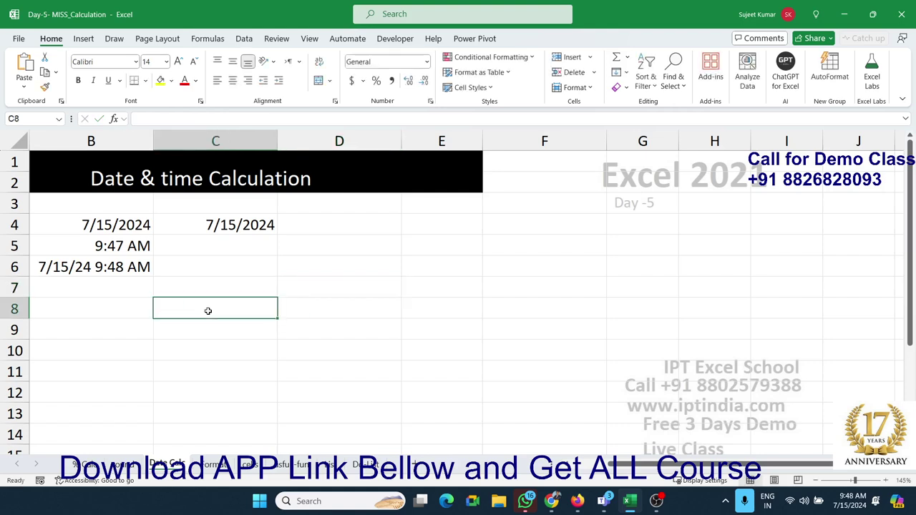
{"action": "key", "text": "alt+Tab"}
{"action": "type", "text": "1/"}
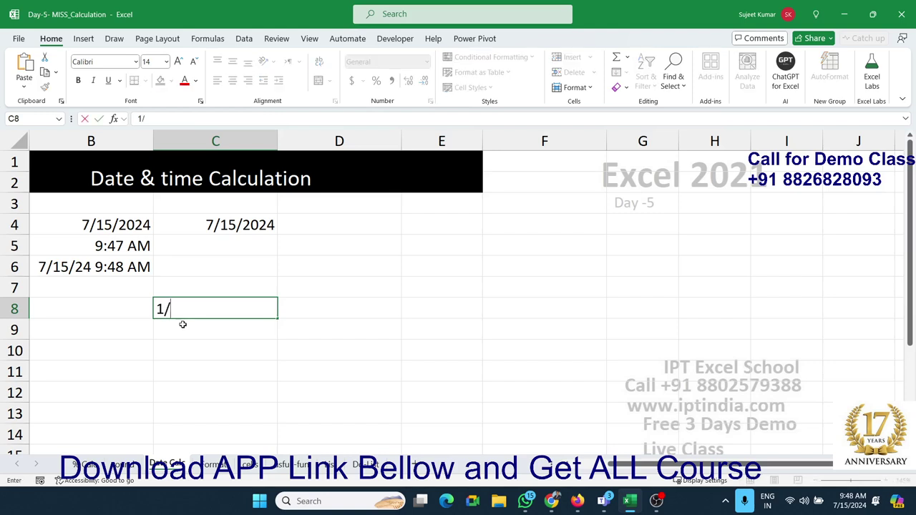
{"action": "type", "text": "1"}
{"action": "key", "text": "Tab"}
{"action": "key", "text": "ctrl+semicolon"}
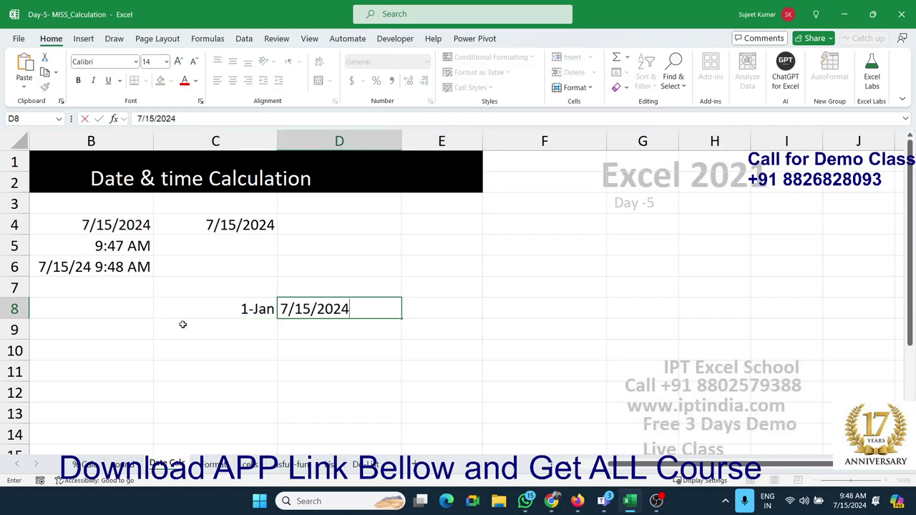
{"action": "key", "text": "Tab"}
Subtract the dates in E8 with =D8-C8, giving 196 days.
{"action": "type", "text": "="}
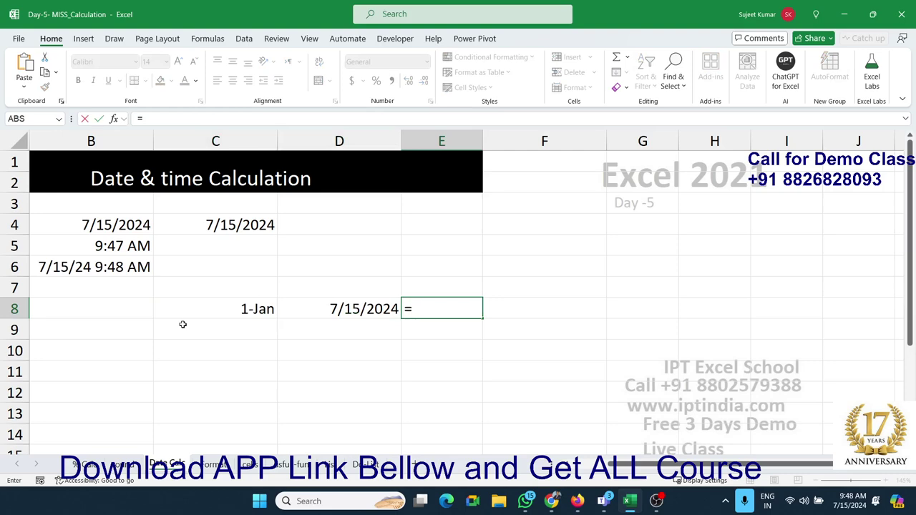
{"action": "key", "text": "Left"}
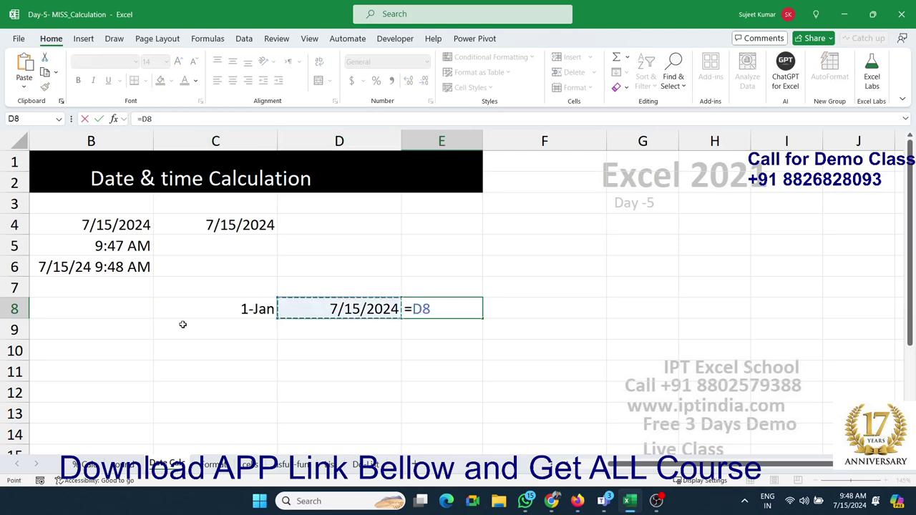
{"action": "type", "text": "-"}
{"action": "key", "text": "Left"}
{"action": "key", "text": "Left"}
{"action": "key", "text": "Return"}
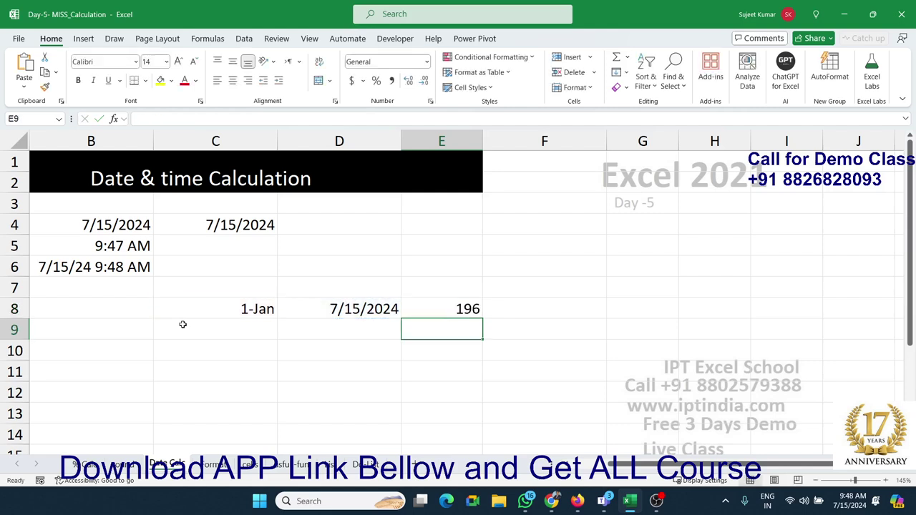
{"action": "key", "text": "Left"}
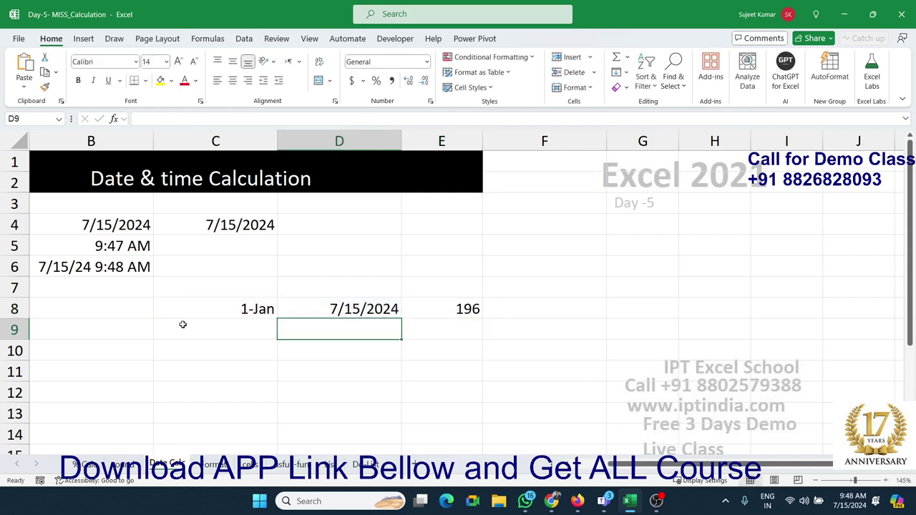
{"action": "key", "text": "Left"}
{"action": "key", "text": "Up"}
{"action": "key", "text": "Up"}
{"action": "key", "text": "Right"}
{"action": "key", "text": "Right"}
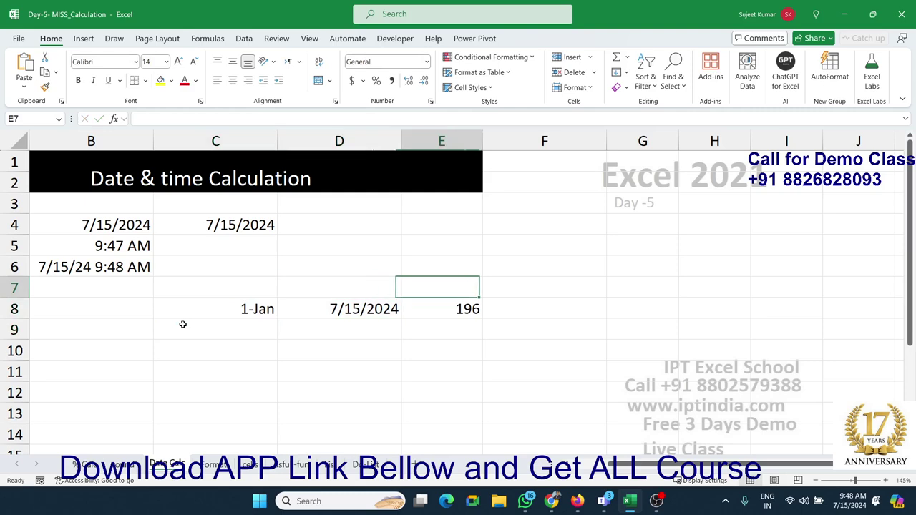
{"action": "key", "text": "Right"}
{"action": "key", "text": "Right"}
{"action": "key", "text": "Down"}
{"action": "key", "text": "Left"}
Enter =DAYS(D8,C8) in F8 to count the days between the dates, giving 196.
{"action": "type", "text": "=d"}
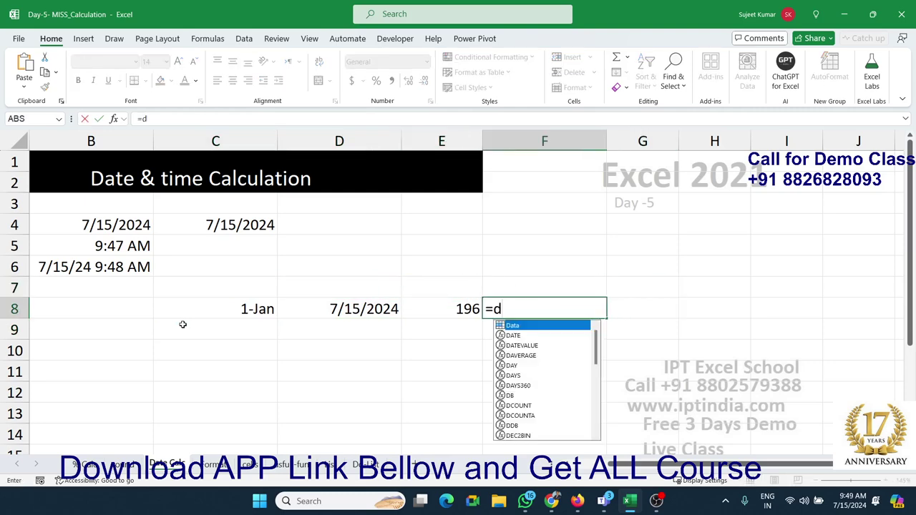
{"action": "type", "text": "ay"}
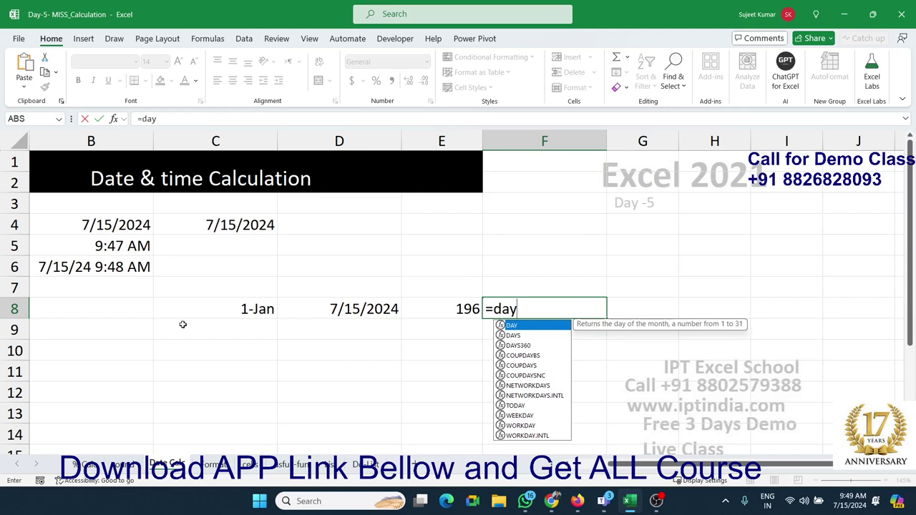
{"action": "key", "text": "Down"}
{"action": "key", "text": "Tab"}
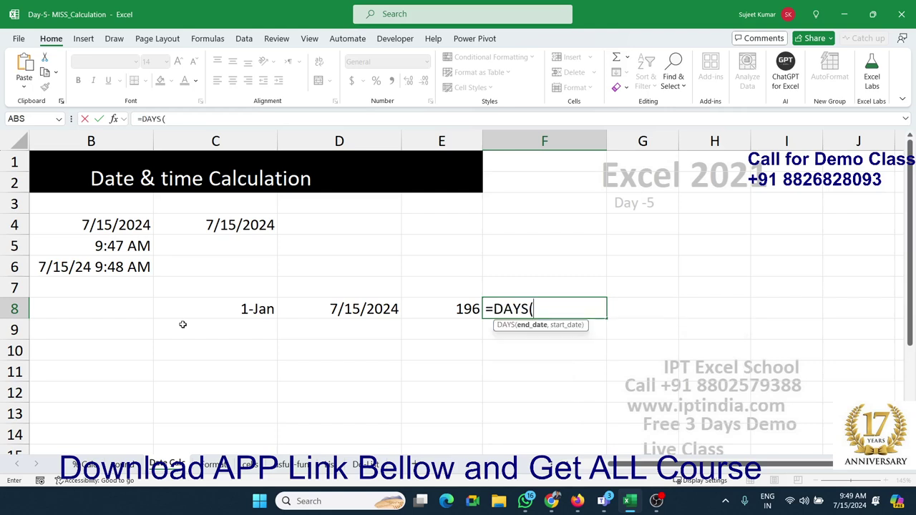
{"action": "key", "text": "Left"}
{"action": "key", "text": "Left"}
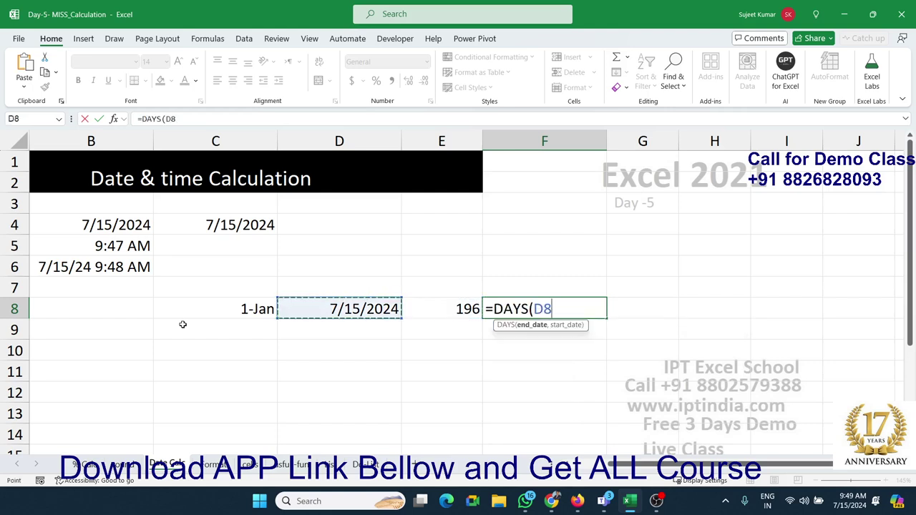
{"action": "type", "text": ","}
{"action": "key", "text": "Left"}
{"action": "key", "text": "Left"}
{"action": "key", "text": "Left"}
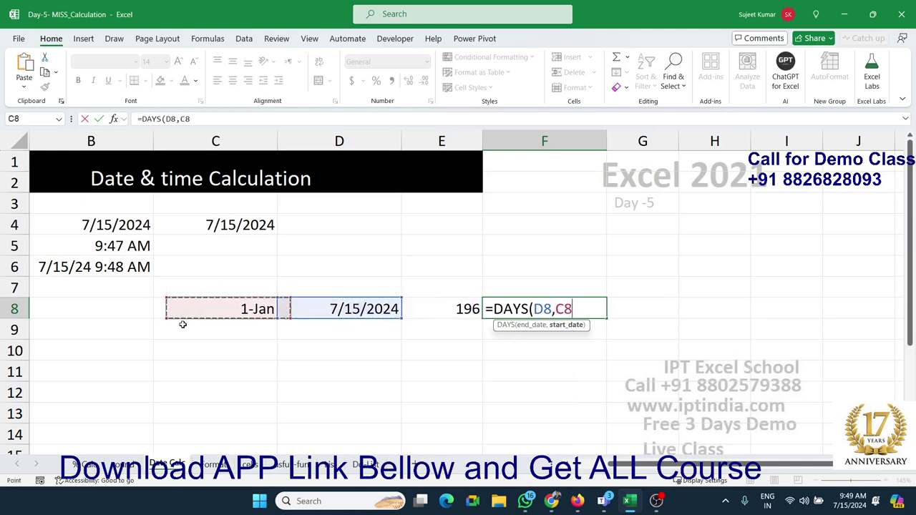
{"action": "key", "text": "Return"}
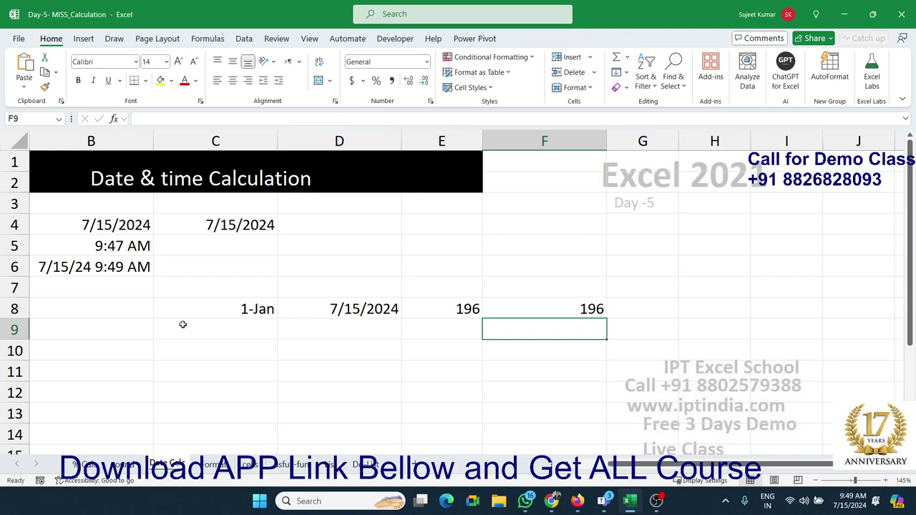
{"action": "left_click", "coordinate": [525, 501]}
Enter 10:00 as the start time in C10 and 6:00 PM as the end time in D10.
{"action": "left_click", "coordinate": [178, 349]}
{"action": "type", "text": "10"}
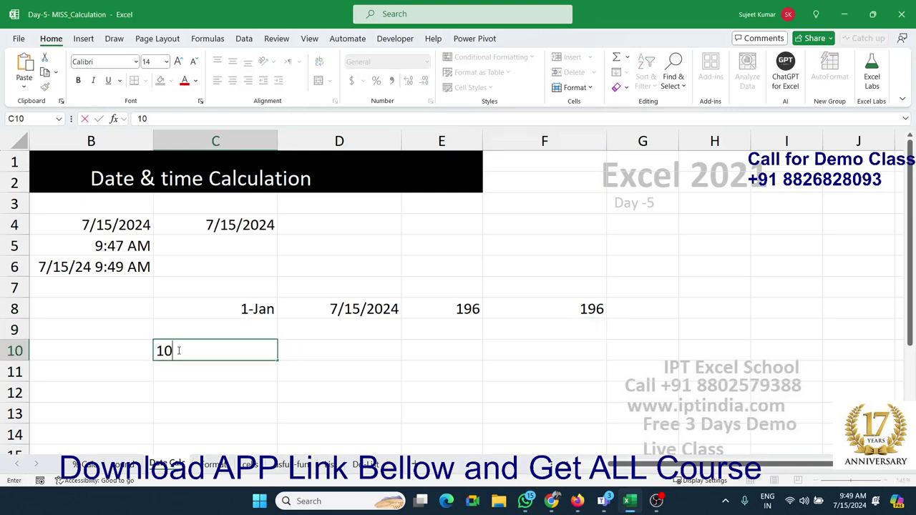
{"action": "type", "text": ":00"}
{"action": "left_click", "coordinate": [178, 350]}
{"action": "key", "text": "Right"}
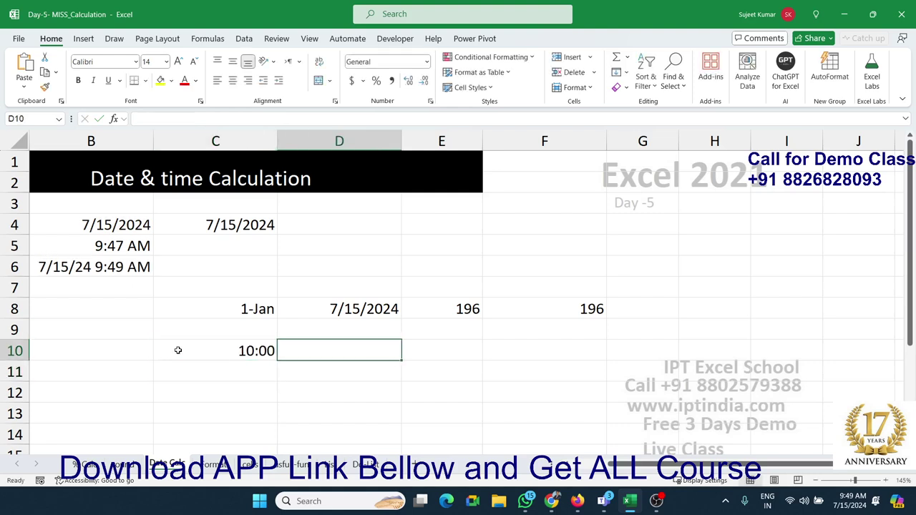
{"action": "type", "text": "6:00"}
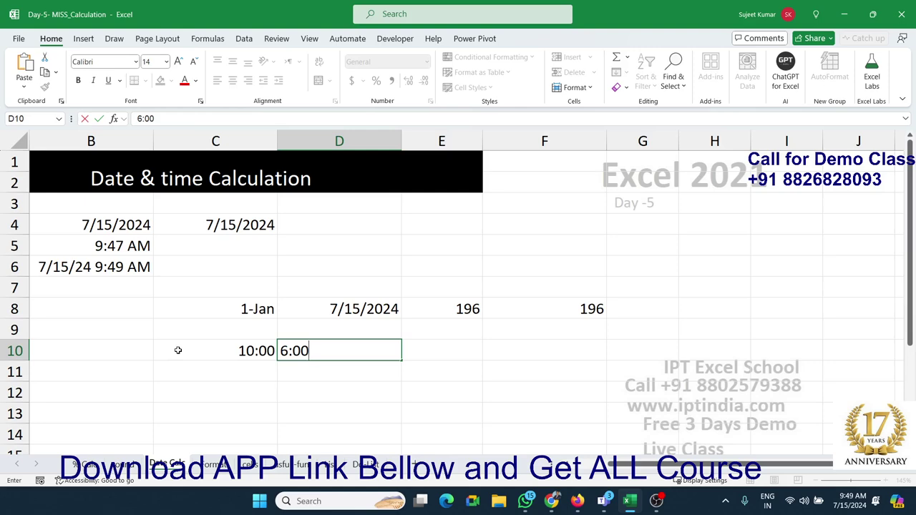
{"action": "type", "text": "P"}
{"action": "type", "text": "M"}
{"action": "key", "text": "Return"}
Subtract the times in E10 with =D10-C10, which displays 8:00 AM.
{"action": "key", "text": "Up"}
{"action": "key", "text": "Right"}
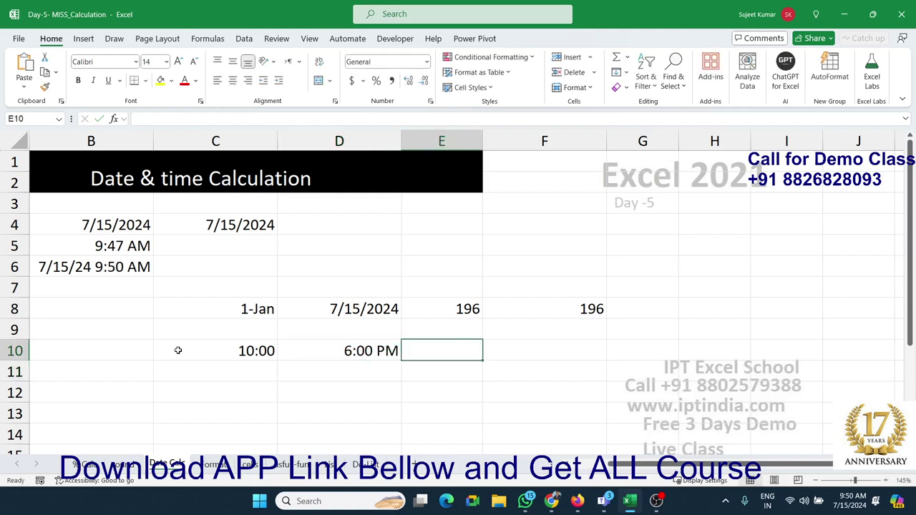
{"action": "type", "text": "="}
{"action": "left_click", "coordinate": [179, 350]}
{"action": "key", "text": "Down"}
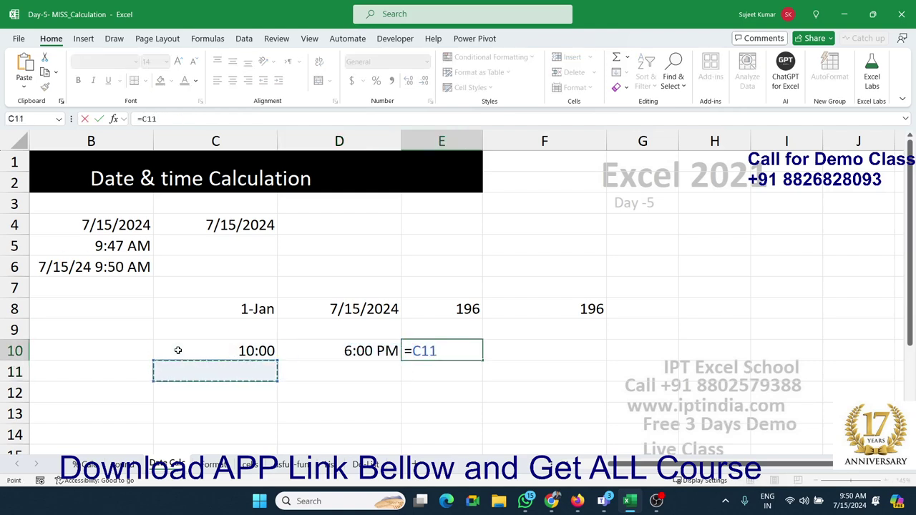
{"action": "key", "text": "Up"}
{"action": "key", "text": "Right"}
{"action": "type", "text": "-"}
{"action": "key", "text": "Left"}
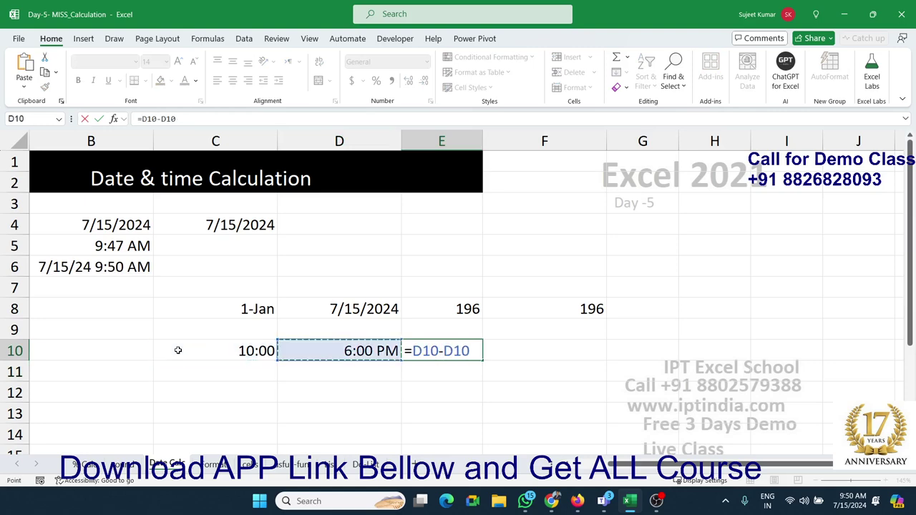
{"action": "key", "text": "Left"}
{"action": "key", "text": "Return"}
{"action": "key", "text": "Up"}
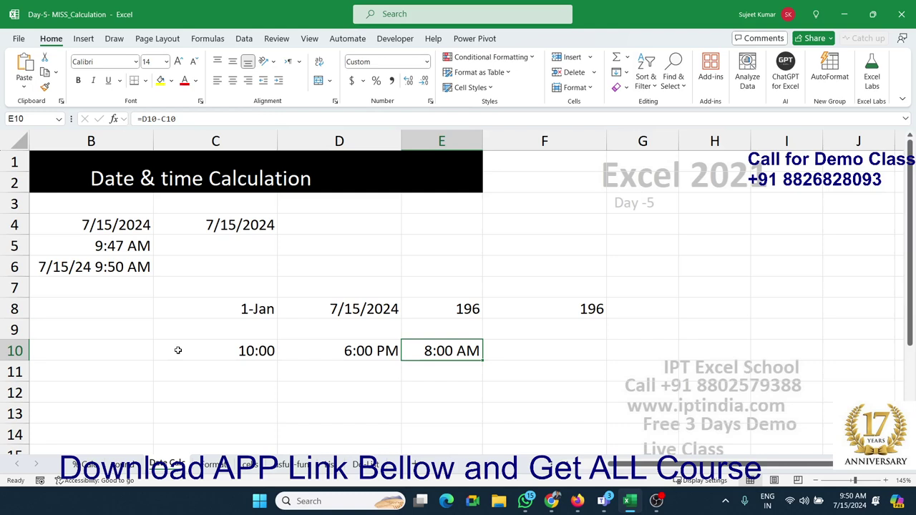
{"action": "key", "text": "Down"}
Type 8 in E11 and set E10's number format to General, showing 0.3333333.
{"action": "type", "text": "8"}
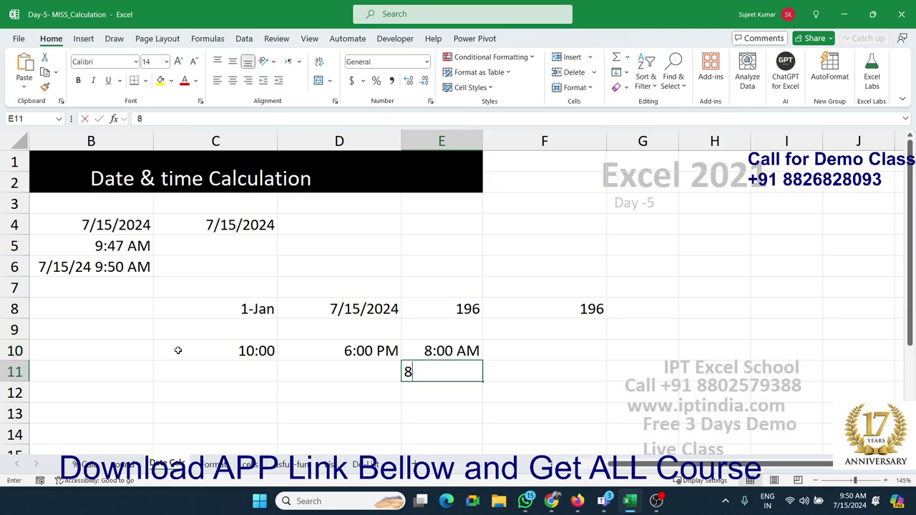
{"action": "key", "text": "Return"}
{"action": "key", "text": "Up"}
{"action": "key", "text": "Up"}
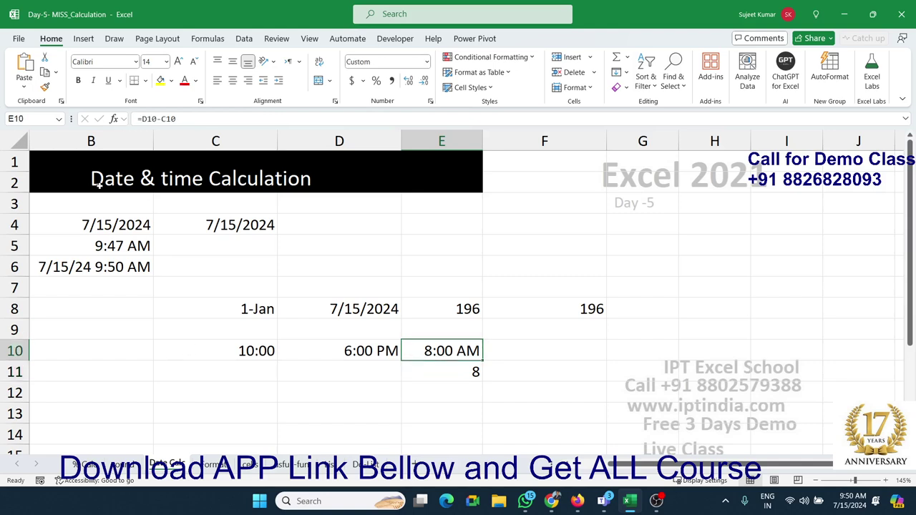
{"action": "left_click", "coordinate": [427, 63]}
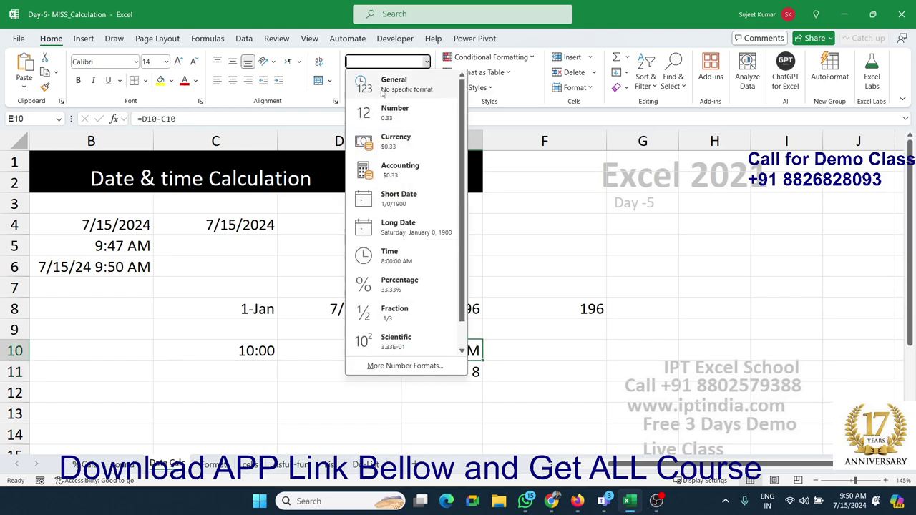
{"action": "left_click", "coordinate": [389, 80]}
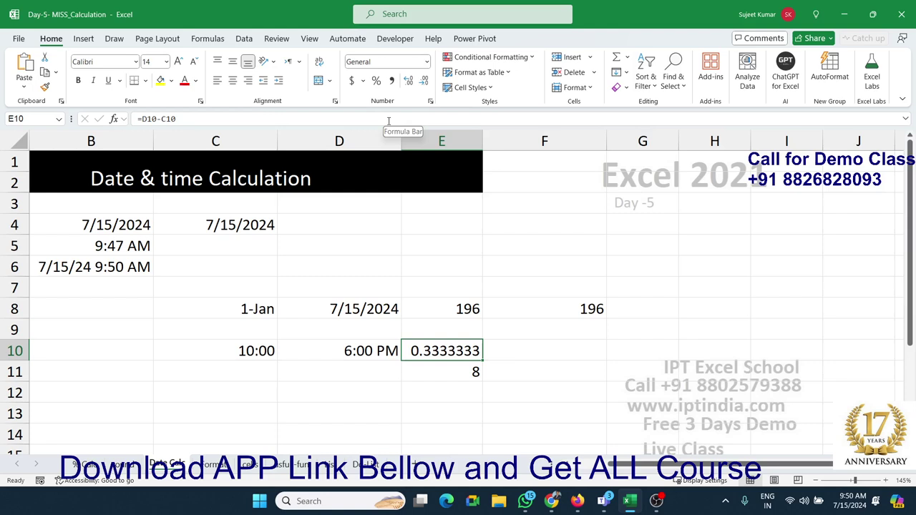
Convert E10's time difference to hours in E11 with =E10*24, giving 8.
{"action": "key", "text": "Down"}
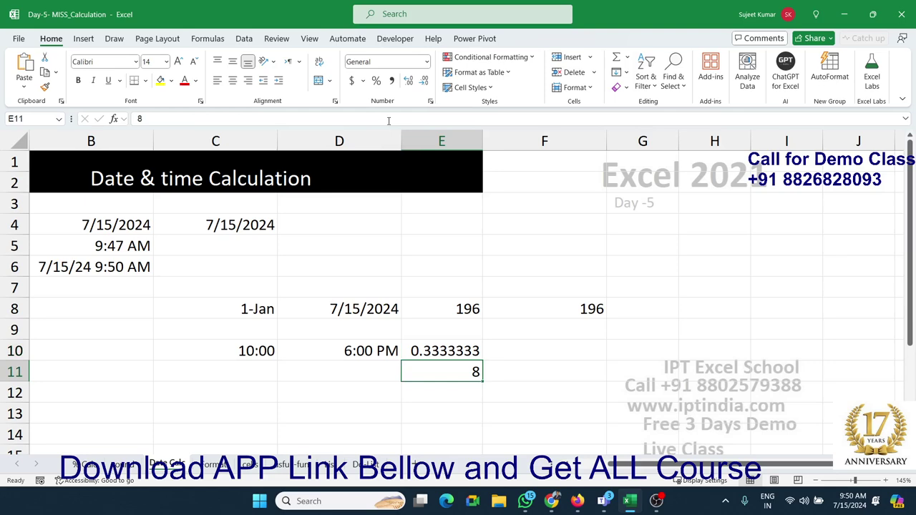
{"action": "type", "text": "="}
{"action": "key", "text": "Up"}
{"action": "type", "text": "*"}
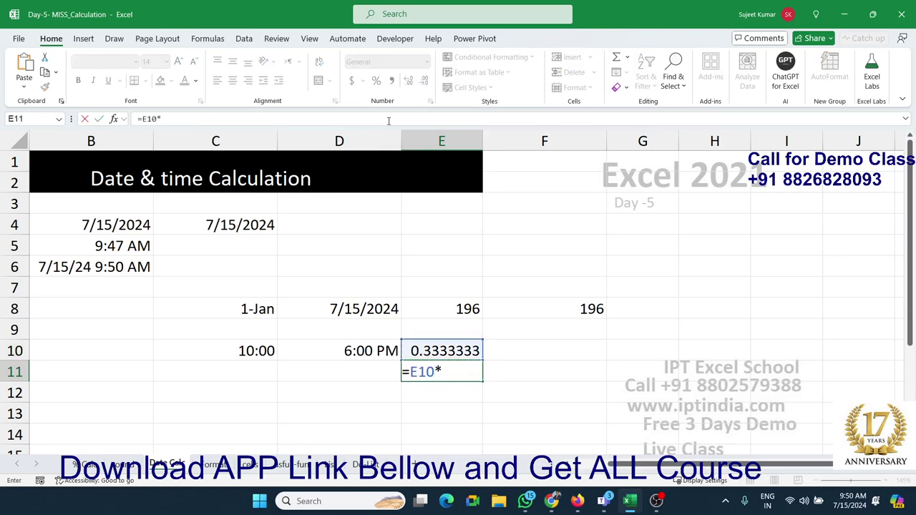
{"action": "type", "text": "24"}
{"action": "key", "text": "ctrl+Return"}
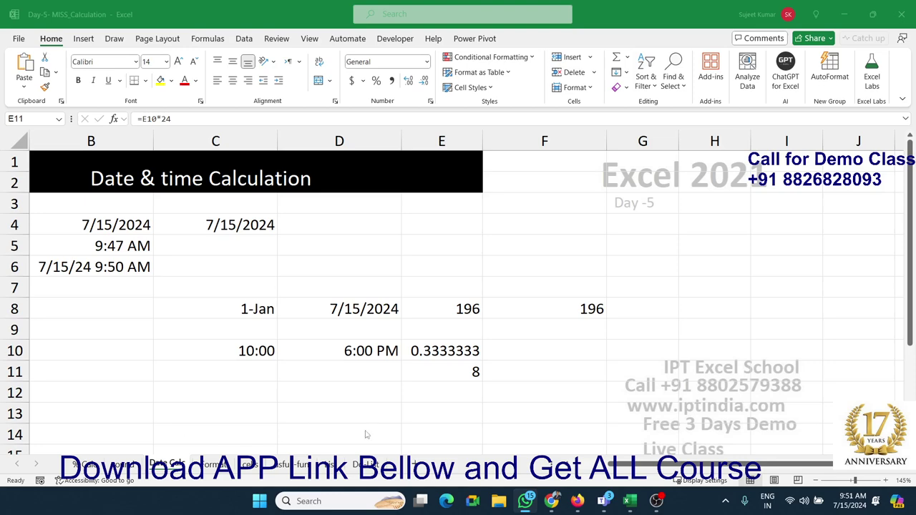
Check the B4 and C4 dates, then switch to the Format Fixing and & sheet.
{"action": "left_click", "coordinate": [206, 473]}
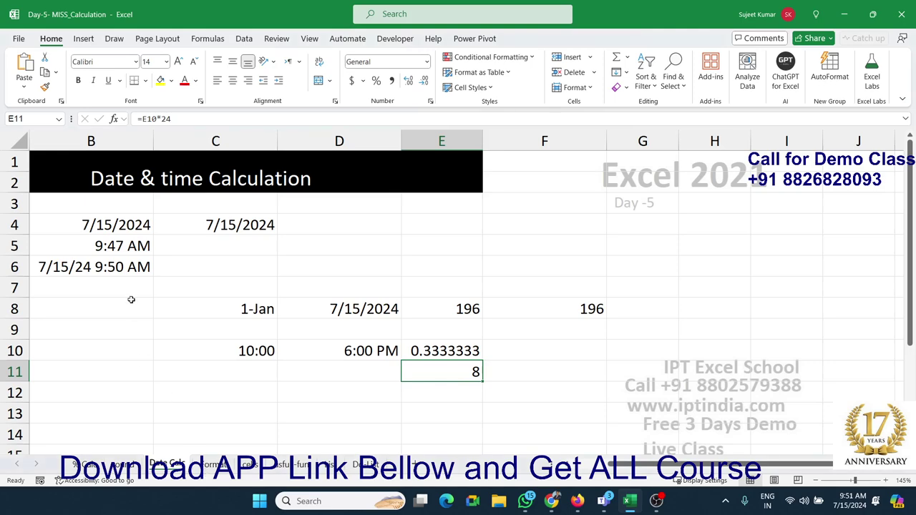
{"action": "left_click", "coordinate": [127, 333]}
{"action": "left_click", "coordinate": [114, 229]}
{"action": "left_click", "coordinate": [222, 229]}
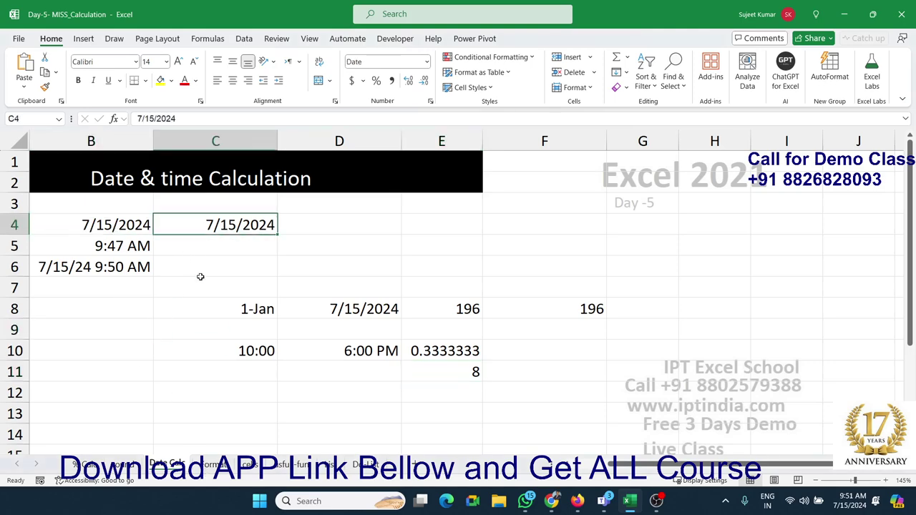
{"action": "left_click", "coordinate": [234, 466]}
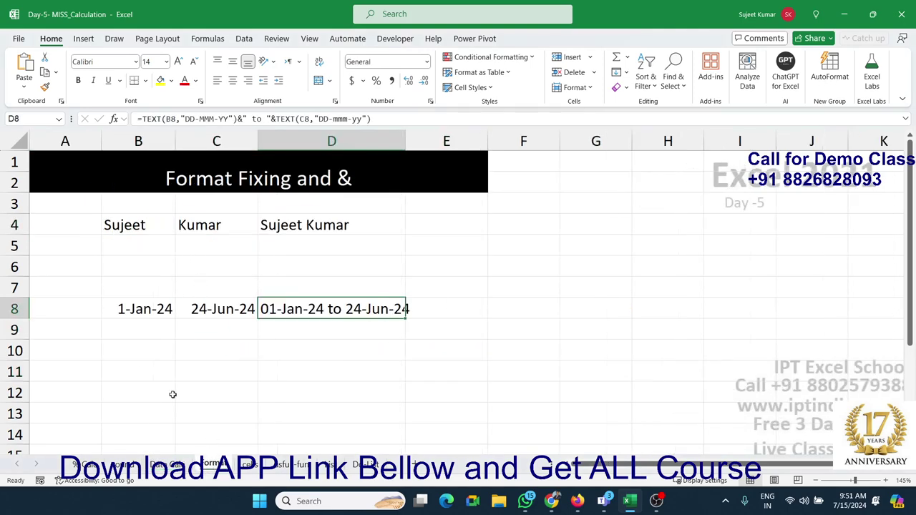
Replace D4's formula with =B4&C4 to join the first and last names.
{"action": "left_click", "coordinate": [171, 393]}
{"action": "left_click", "coordinate": [134, 227]}
{"action": "left_click", "coordinate": [214, 225]}
{"action": "left_click", "coordinate": [308, 226]}
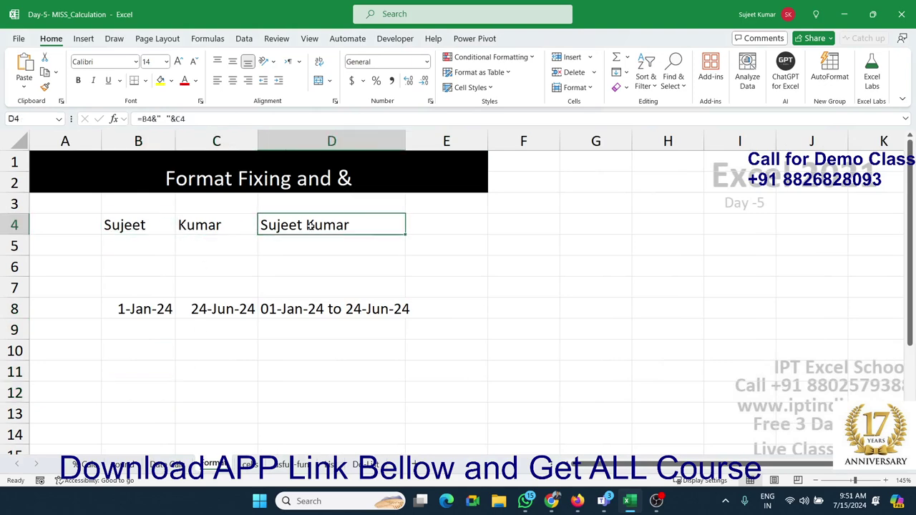
{"action": "key", "text": "Delete"}
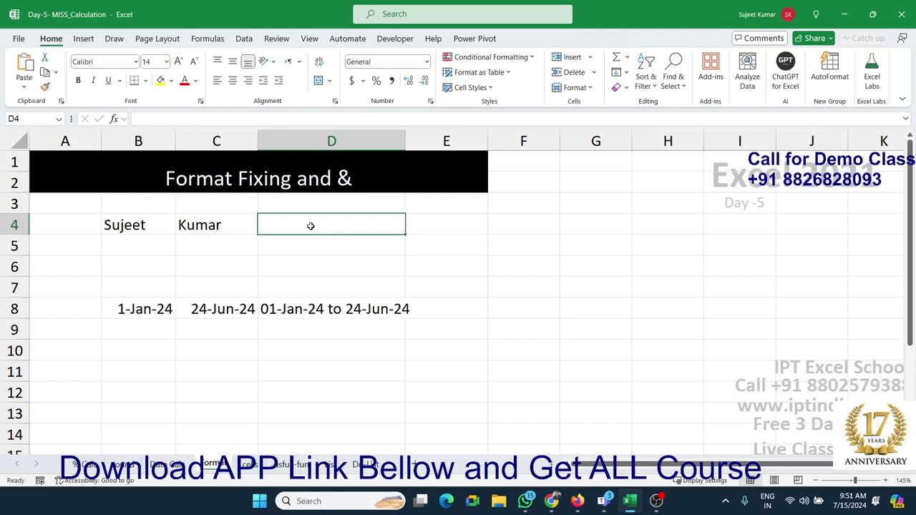
{"action": "type", "text": "="}
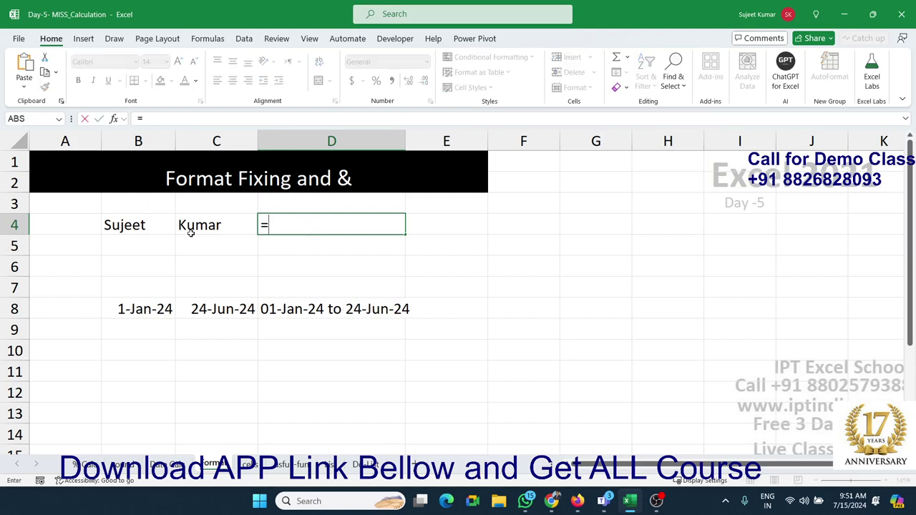
{"action": "left_click", "coordinate": [158, 230]}
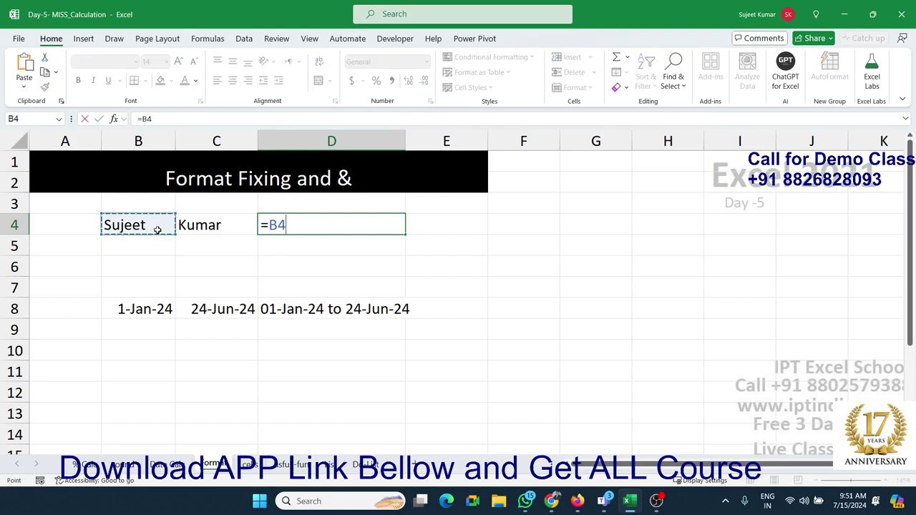
{"action": "type", "text": "&"}
{"action": "left_click", "coordinate": [195, 228]}
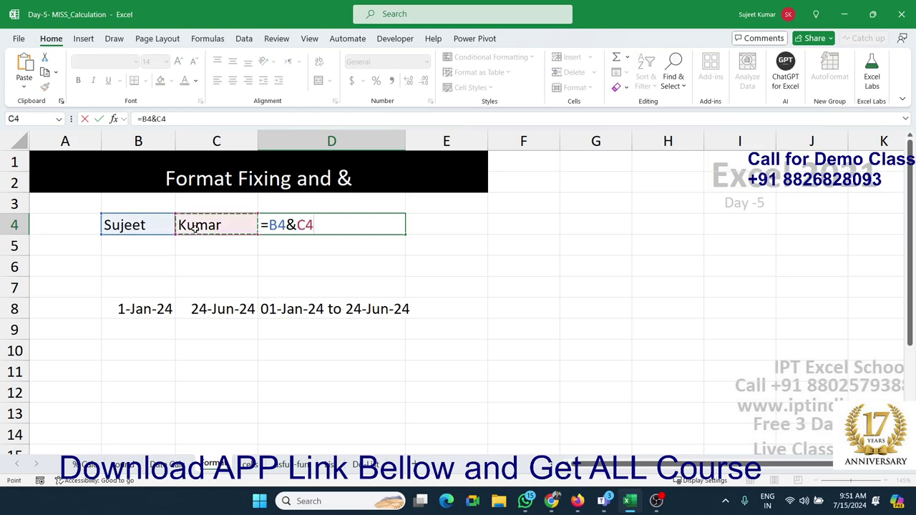
{"action": "key", "text": "Return"}
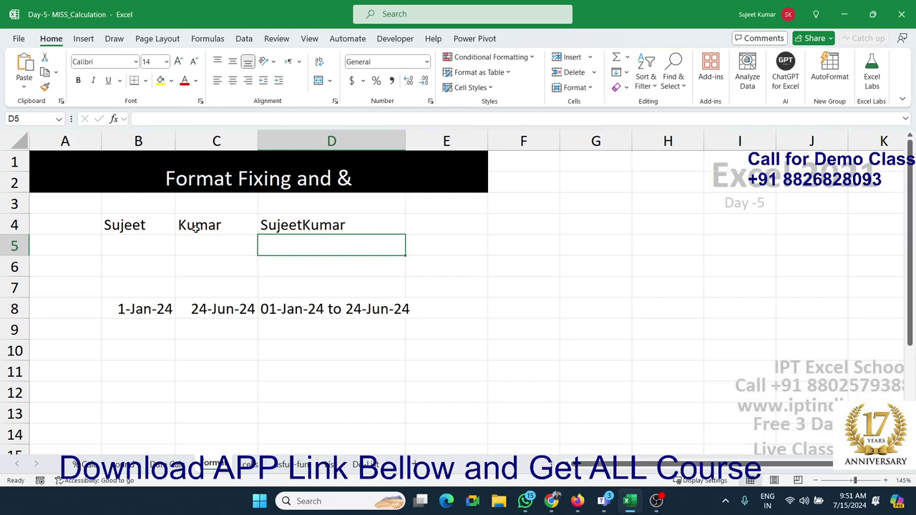
Redo D4 as =B4&" "&C4 so a space separates the names.
{"action": "key", "text": "Up"}
{"action": "type", "text": "="}
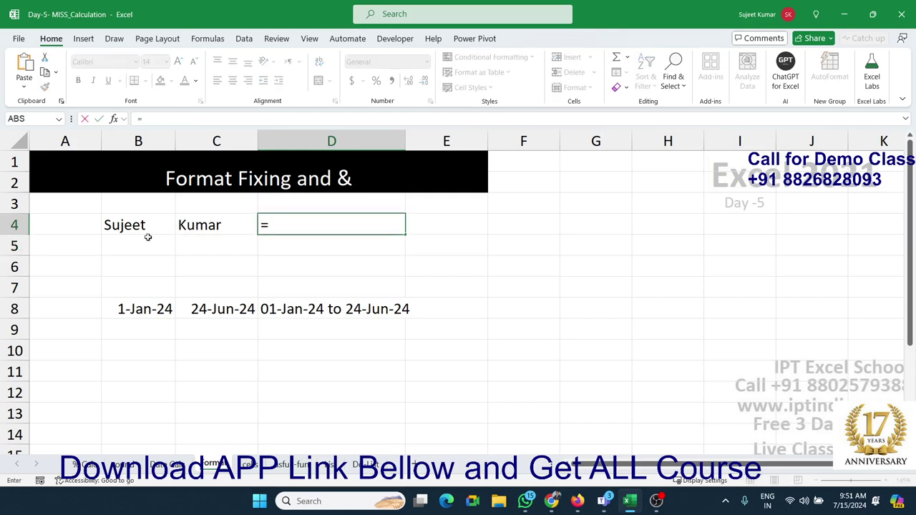
{"action": "left_click", "coordinate": [128, 226]}
{"action": "type", "text": "&"}
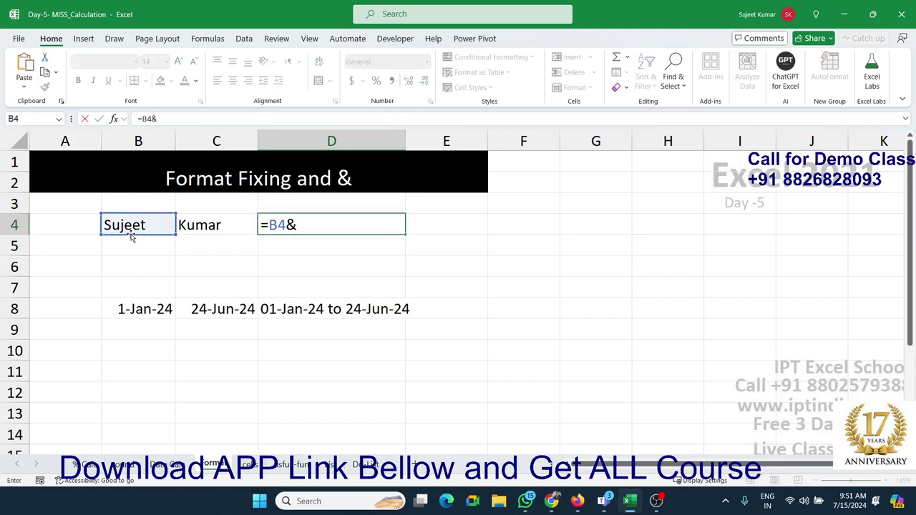
{"action": "type", "text": "\" \""}
{"action": "type", "text": "&"}
{"action": "left_click", "coordinate": [192, 225]}
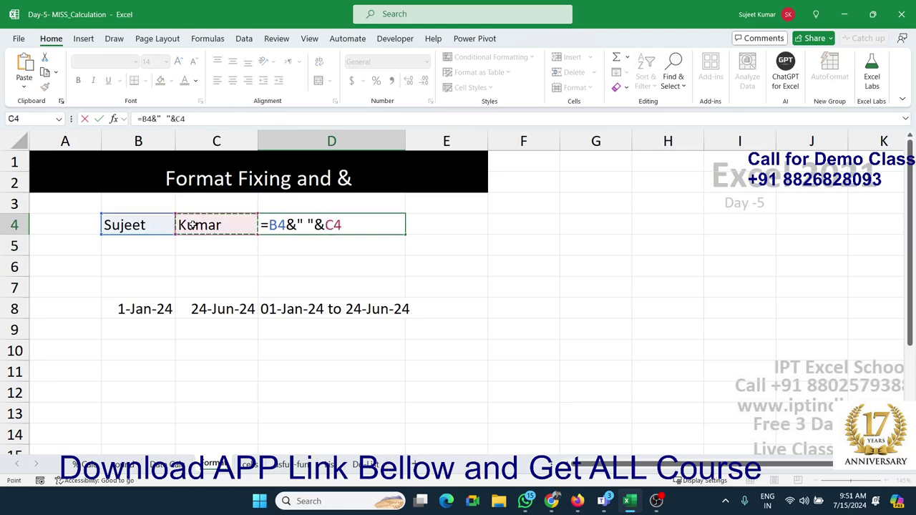
{"action": "key", "text": "ctrl+Return"}
{"action": "key", "text": "Return"}
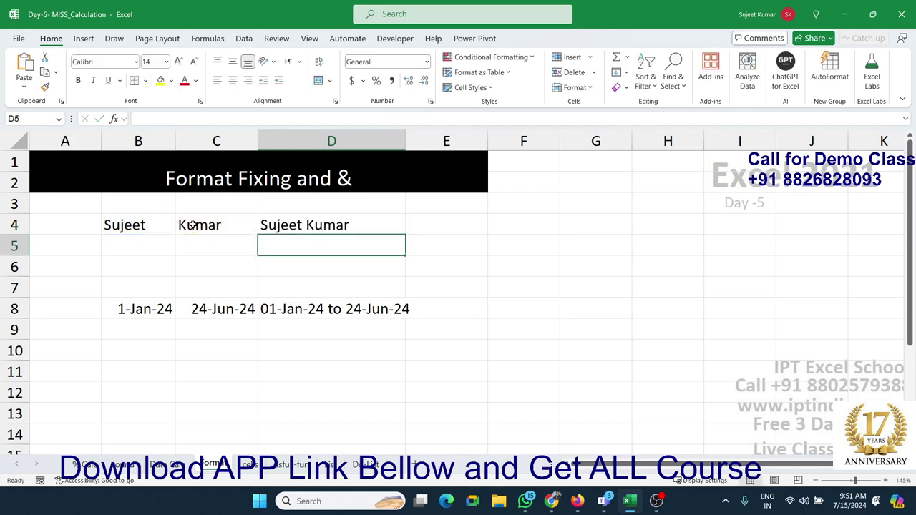
{"action": "key", "text": "Down"}
{"action": "key", "text": "Down"}
{"action": "key", "text": "Down"}
Clear D8 and enter =B8&" - "&C8, which displays 45292 - 45467.
{"action": "key", "text": "Delete"}
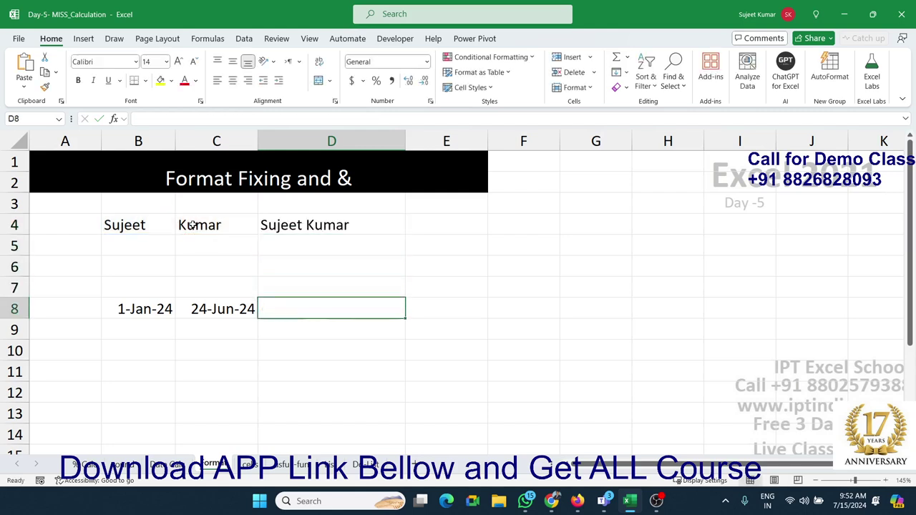
{"action": "type", "text": "="}
{"action": "key", "text": "Left"}
{"action": "key", "text": "Left"}
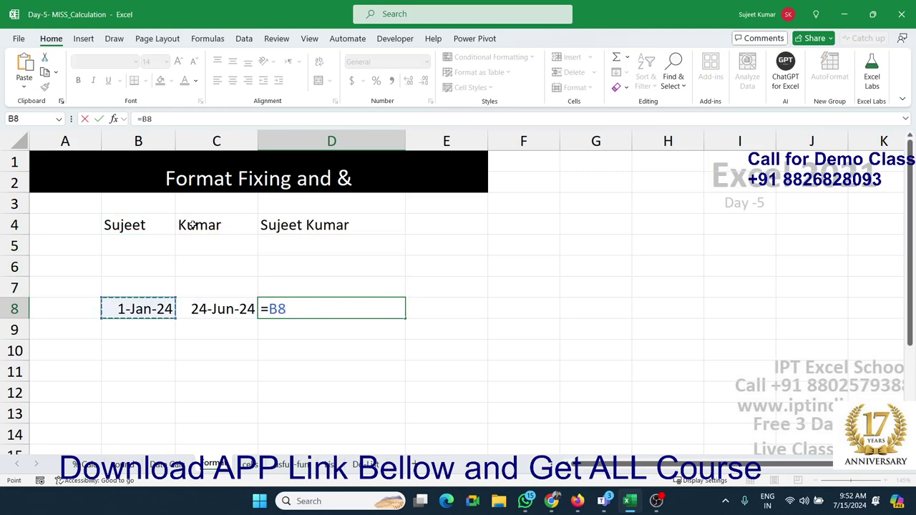
{"action": "type", "text": "&\" "}
{"action": "type", "text": "-"}
{"action": "type", "text": " \""}
{"action": "type", "text": "&"}
{"action": "left_click", "coordinate": [218, 306]}
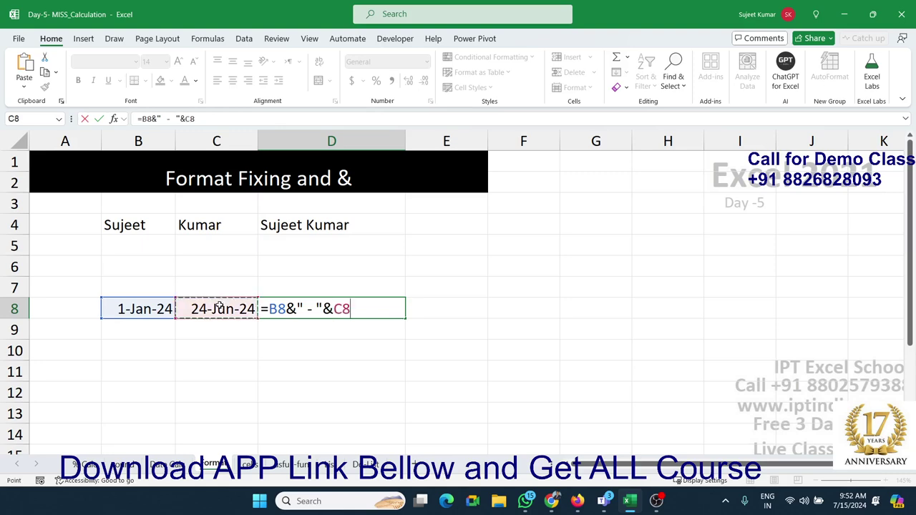
{"action": "key", "text": "Return"}
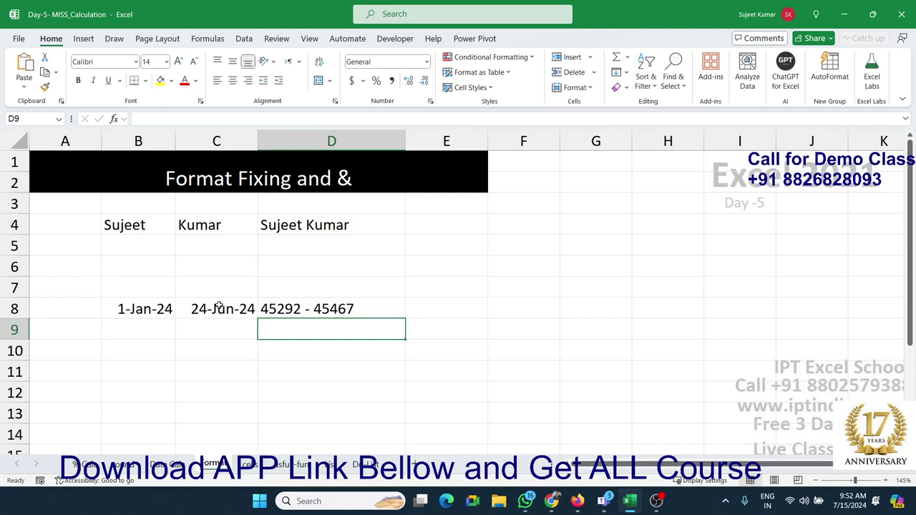
In D8's formula, wrap the B8 start date in TEXT(B8,"dd-MMM-yy").
{"action": "key", "text": "Up"}
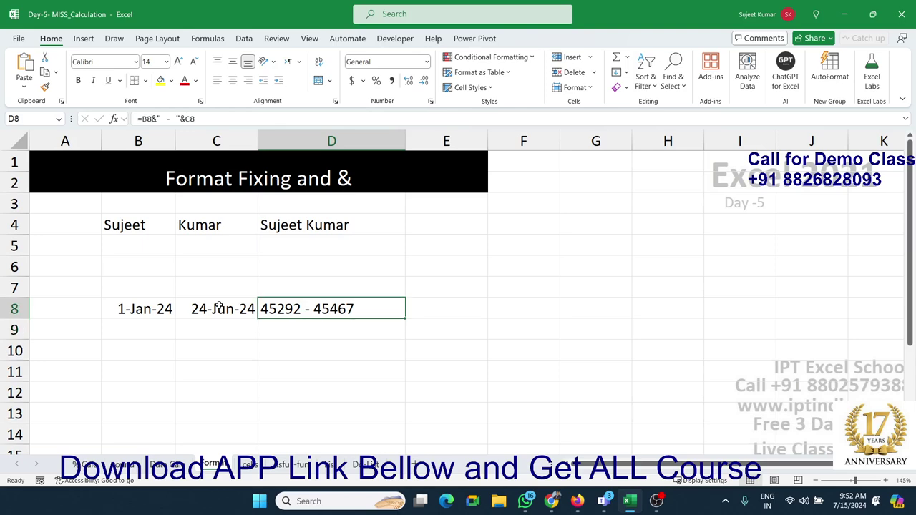
{"action": "double_click", "coordinate": [297, 309]}
{"action": "left_click", "coordinate": [269, 309]}
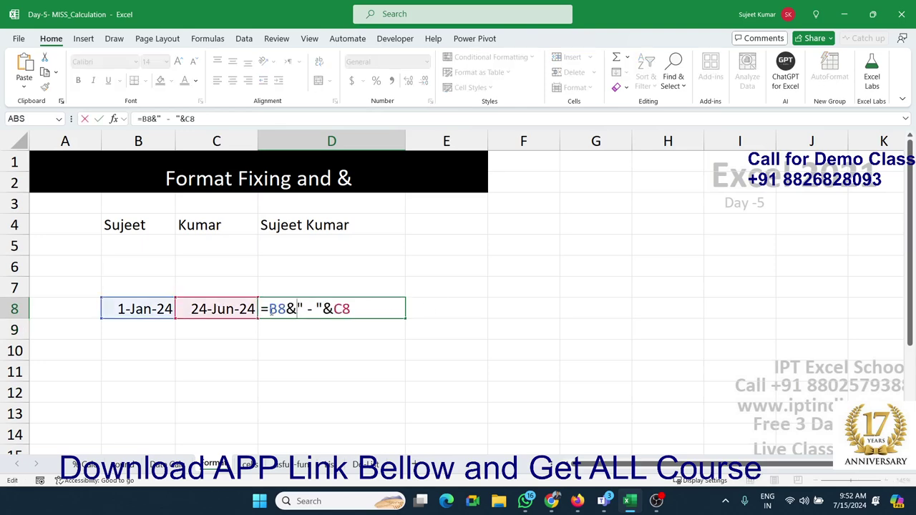
{"action": "type", "text": "tex"}
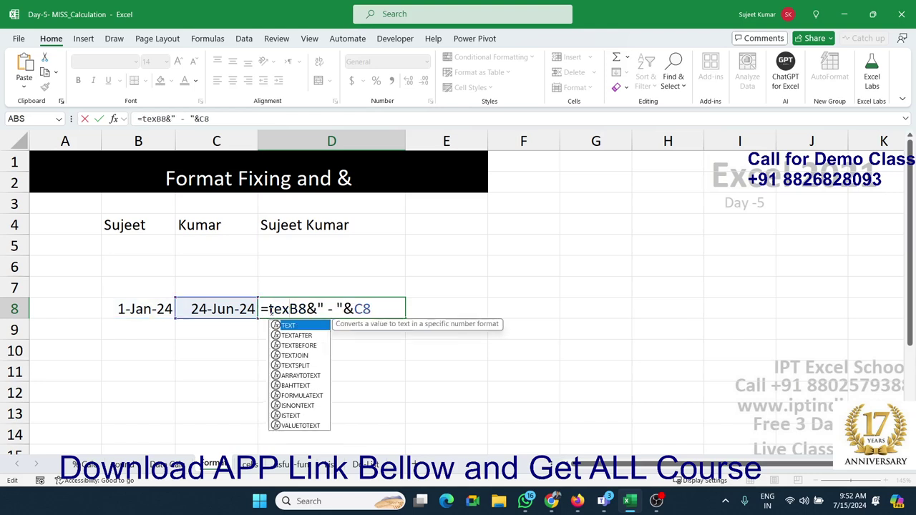
{"action": "key", "text": "Tab"}
{"action": "key", "text": "Right"}
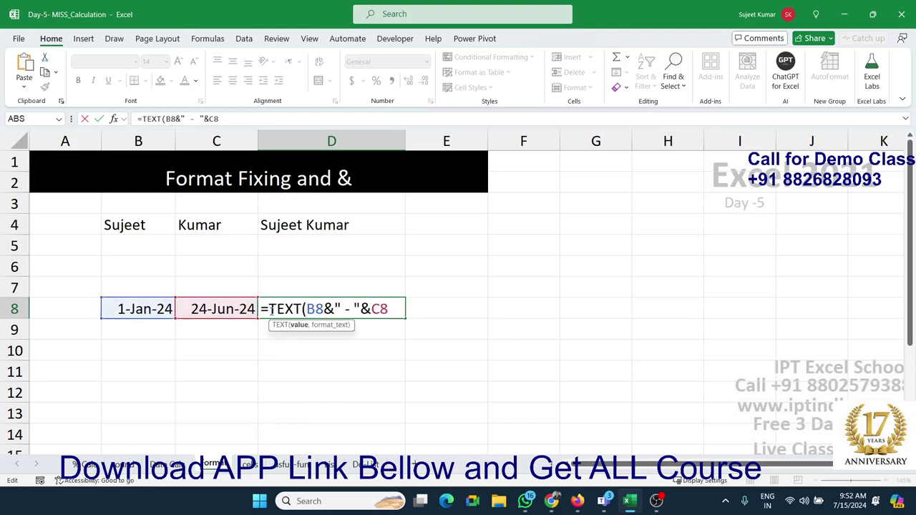
{"action": "key", "text": "Right"}
{"action": "type", "text": ",\"dd"}
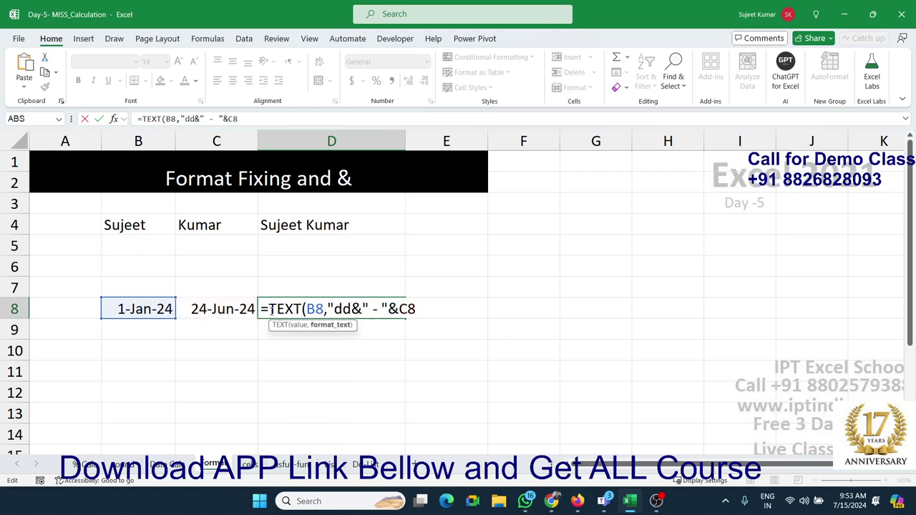
{"action": "type", "text": "-MMM"}
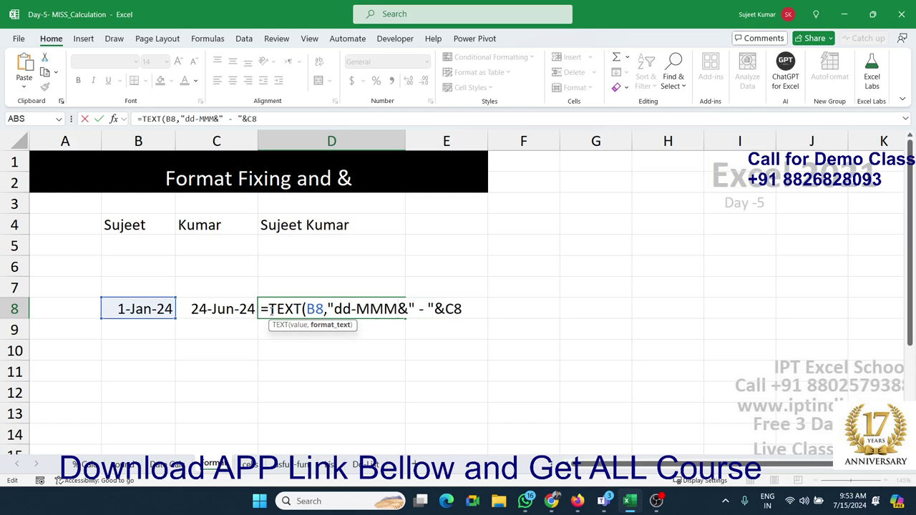
{"action": "type", "text": "-yy"}
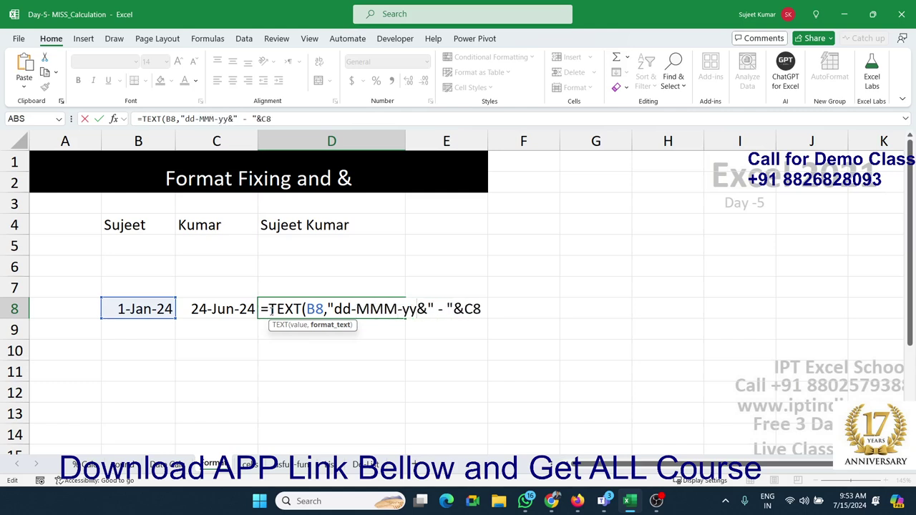
{"action": "type", "text": "\")"}
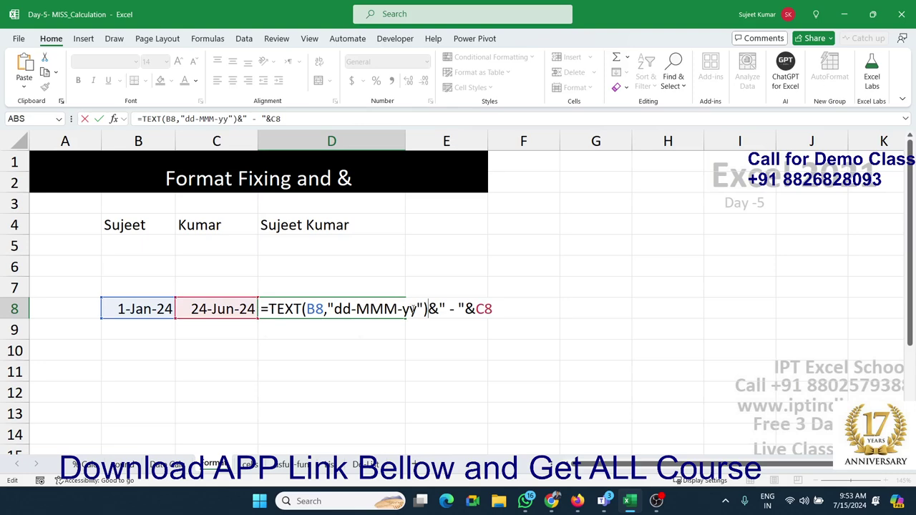
Wrap the C8 end date in TEXT(C8,"dd-MMM-yy") and confirm, so D8 reads 01-Jan-24 - 24-Jun-24.
{"action": "left_click", "coordinate": [474, 309]}
{"action": "type", "text": "te"}
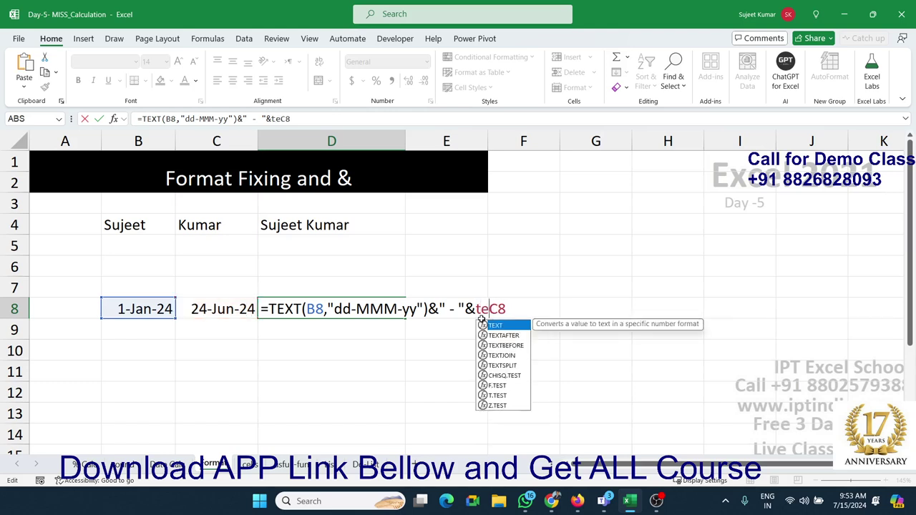
{"action": "type", "text": "x"}
{"action": "key", "text": "Tab"}
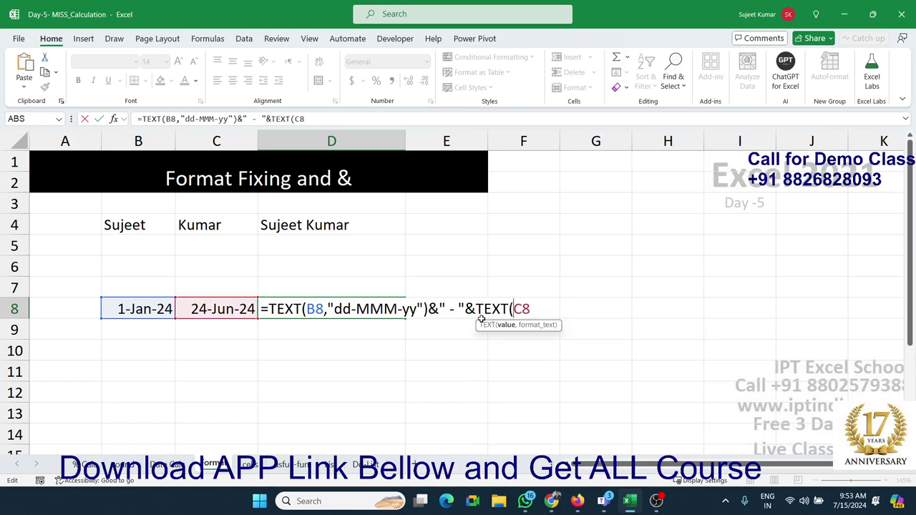
{"action": "type", "text": ","}
{"action": "type", "text": "\"dd"}
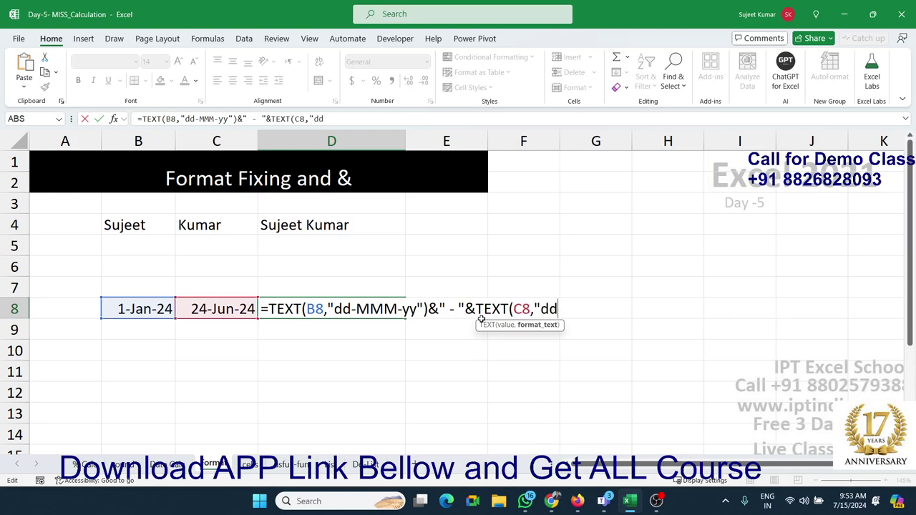
{"action": "type", "text": "-MMM-"}
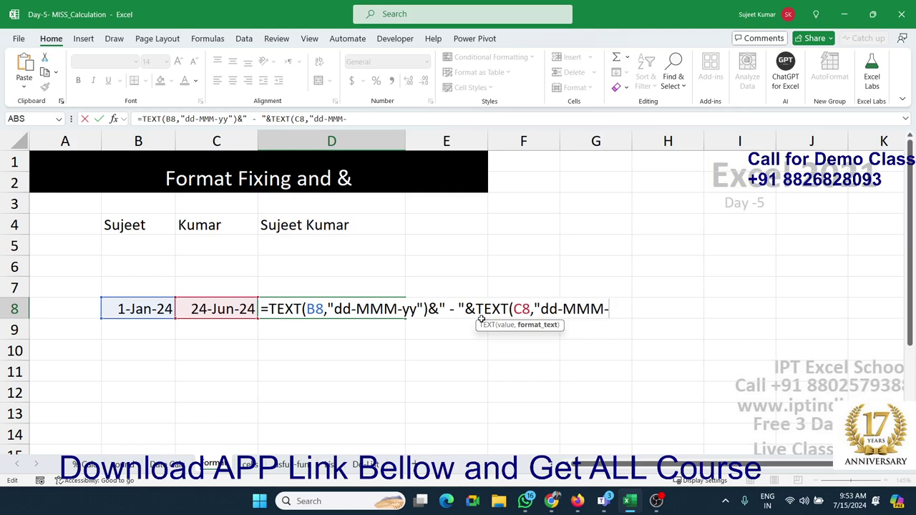
{"action": "type", "text": "yy\")"}
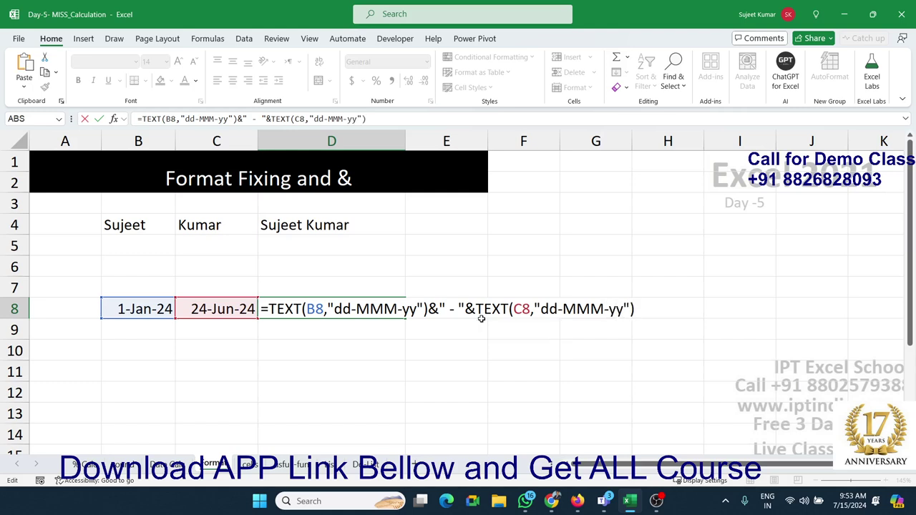
{"action": "key", "text": "Return"}
{"action": "key", "text": "Up"}
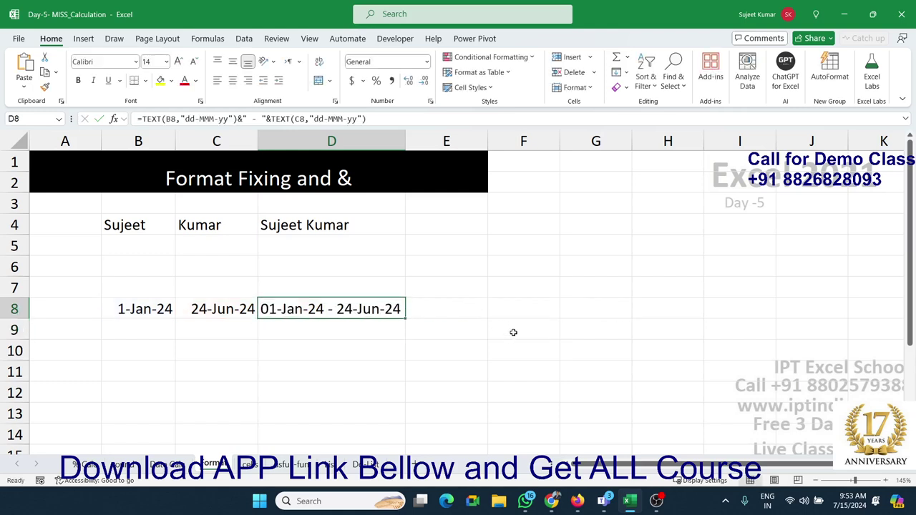
{"action": "left_click", "coordinate": [551, 501]}
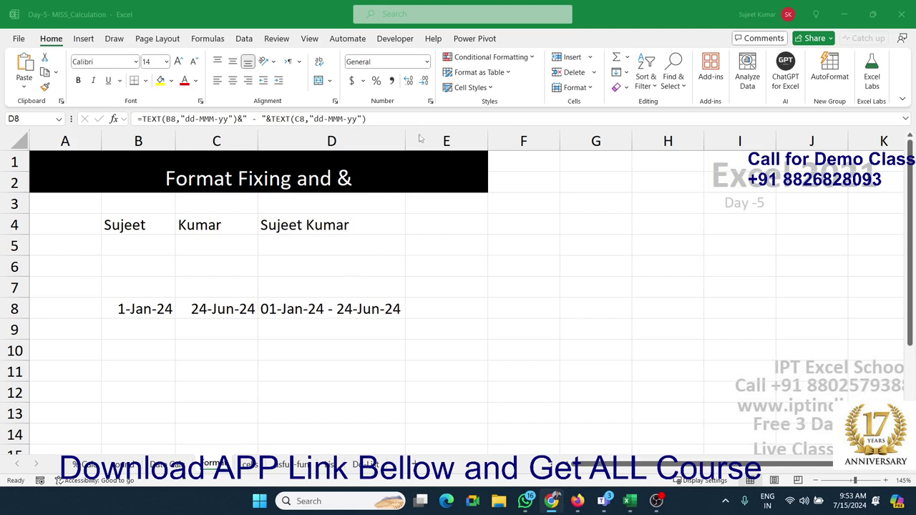
{"action": "left_click", "coordinate": [431, 108]}
{"action": "left_click", "coordinate": [430, 102]}
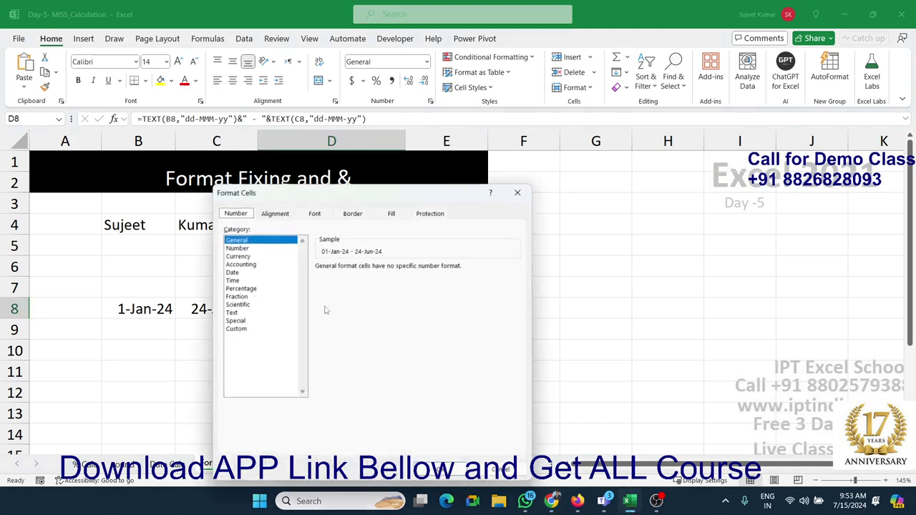
{"action": "left_click", "coordinate": [236, 329]}
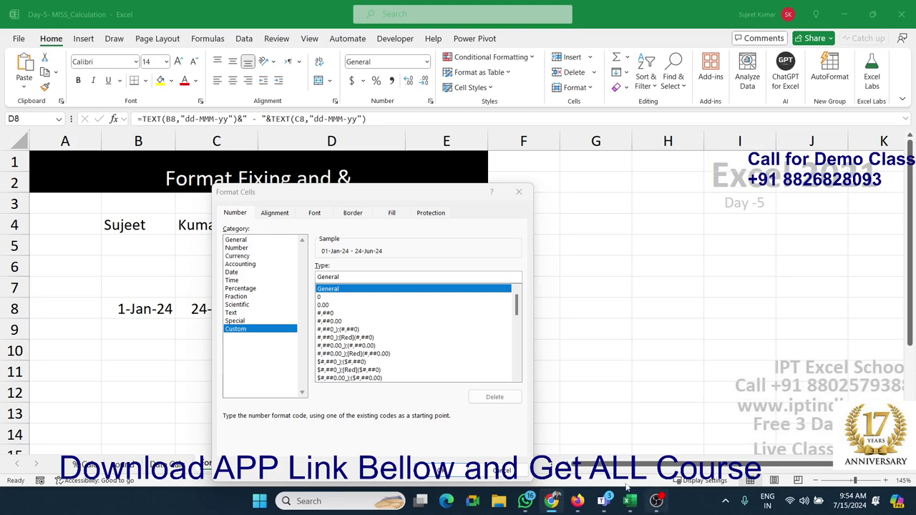
{"action": "key", "text": "Return"}
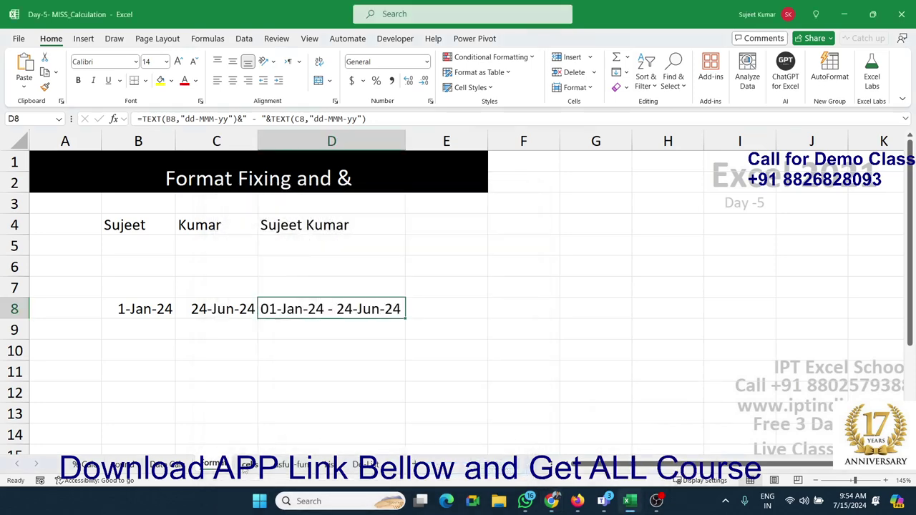
{"action": "left_click", "coordinate": [247, 465]}
On the Useful-function sheet, clear the old results from B4:C8.
{"action": "left_click", "coordinate": [284, 465]}
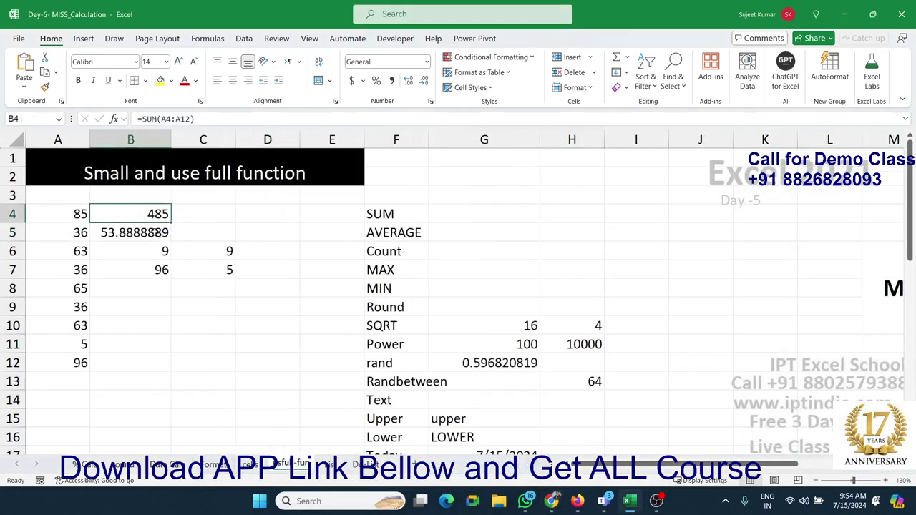
{"action": "left_click_drag", "start_coordinate": [146, 213], "coordinate": [217, 297]}
{"action": "key", "text": "Delete"}
{"action": "key", "text": "shift+BackSpace"}
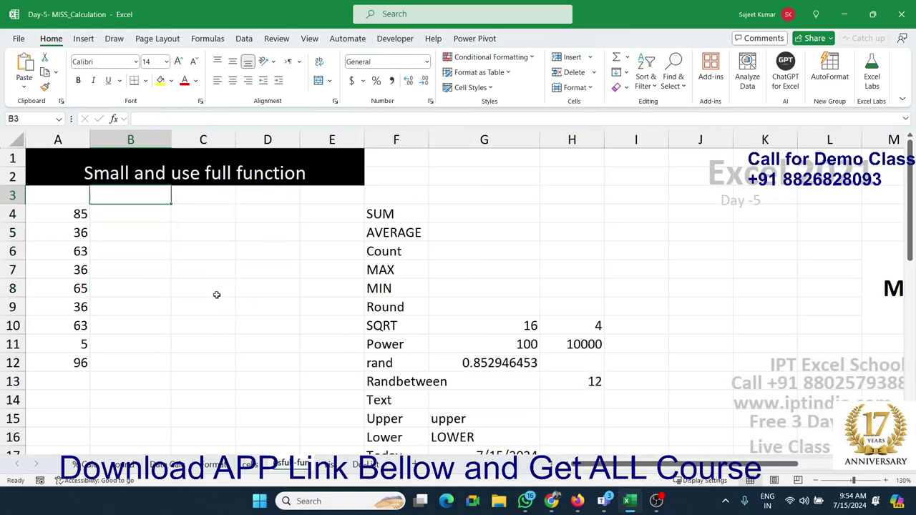
Enter =SUM(A4:A12) in B4, giving 485.
{"action": "type", "text": "=s"}
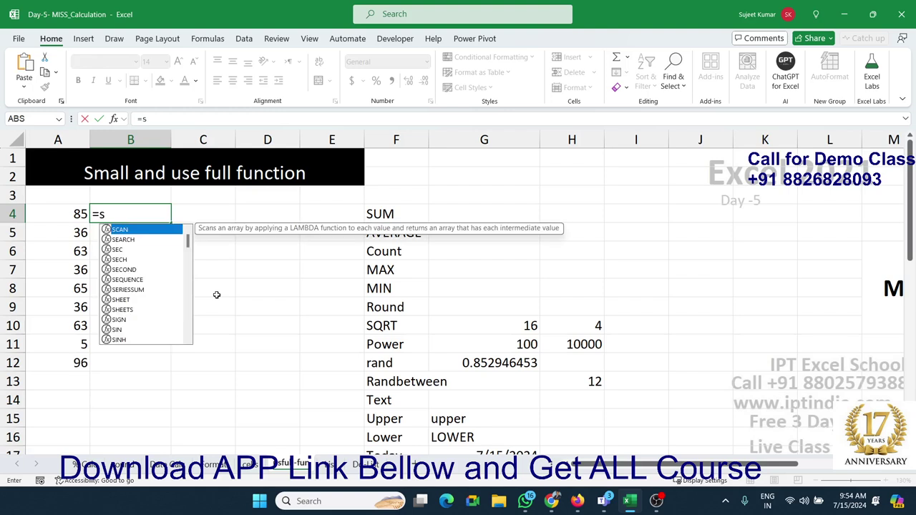
{"action": "type", "text": "um"}
{"action": "key", "text": "Tab"}
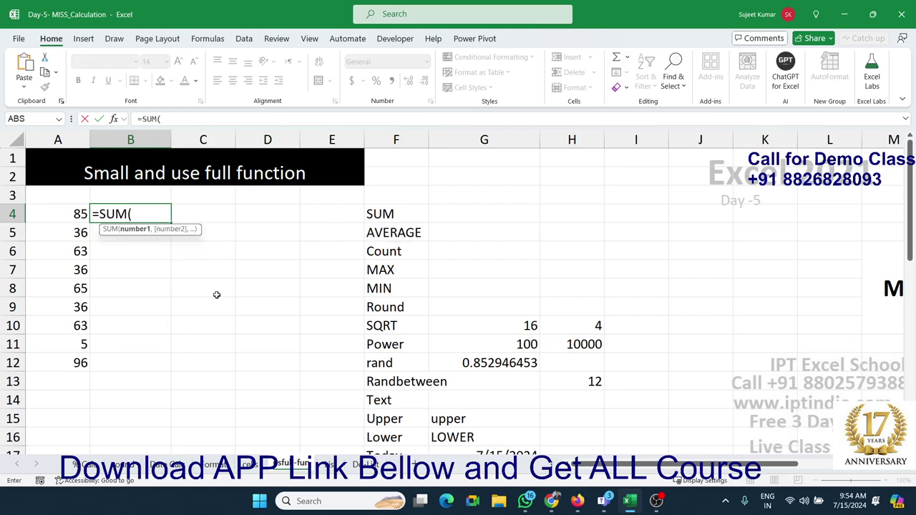
{"action": "key", "text": "Left"}
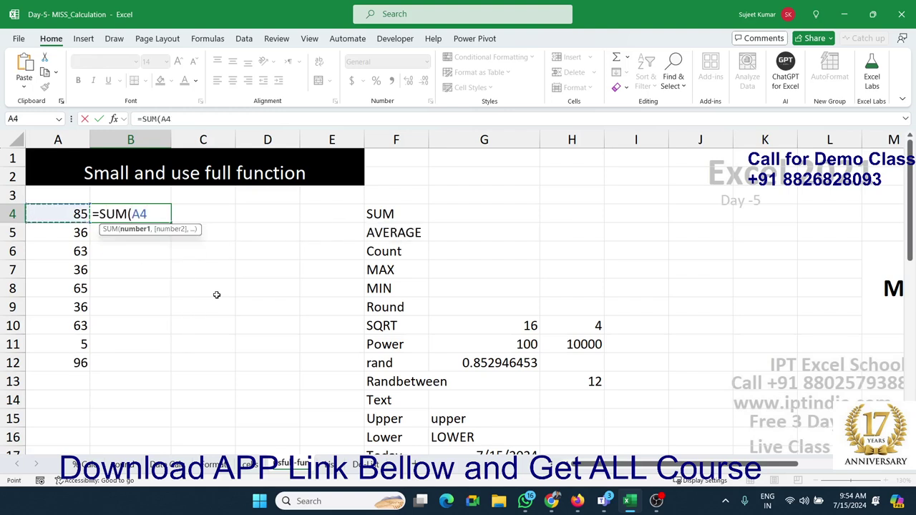
{"action": "key", "text": "ctrl+shift+Down"}
{"action": "key", "text": "Return"}
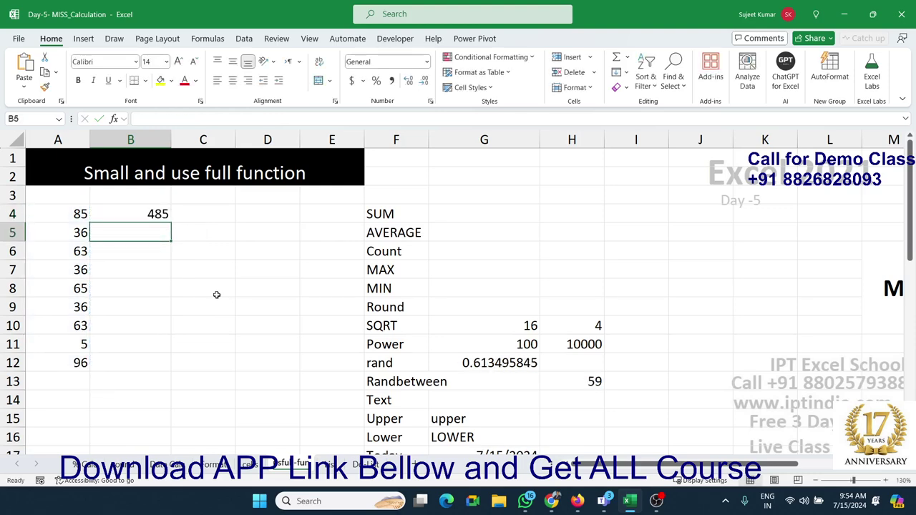
Enter =AVERAGE(A4:A12) in B5, giving 53.8888889.
{"action": "type", "text": "=a"}
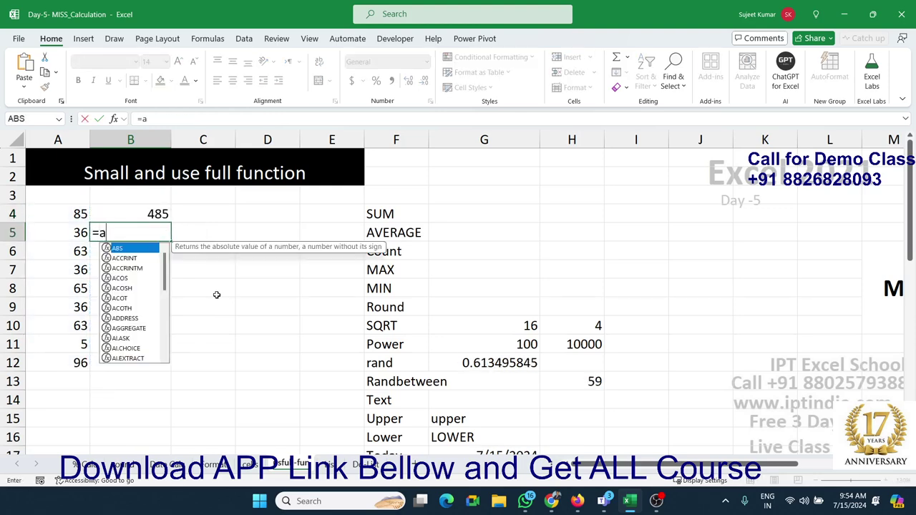
{"action": "type", "text": "v"}
{"action": "key", "text": "Down"}
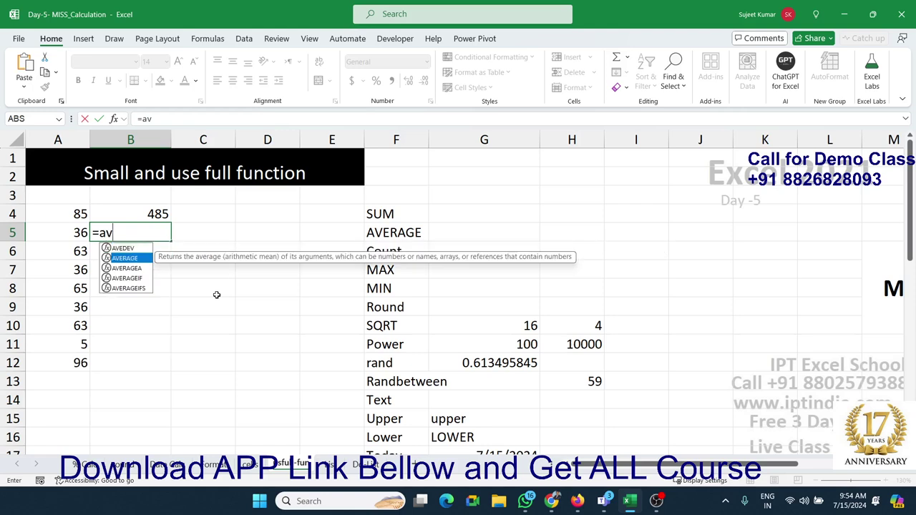
{"action": "key", "text": "Tab"}
{"action": "key", "text": "Up"}
{"action": "key", "text": "Left"}
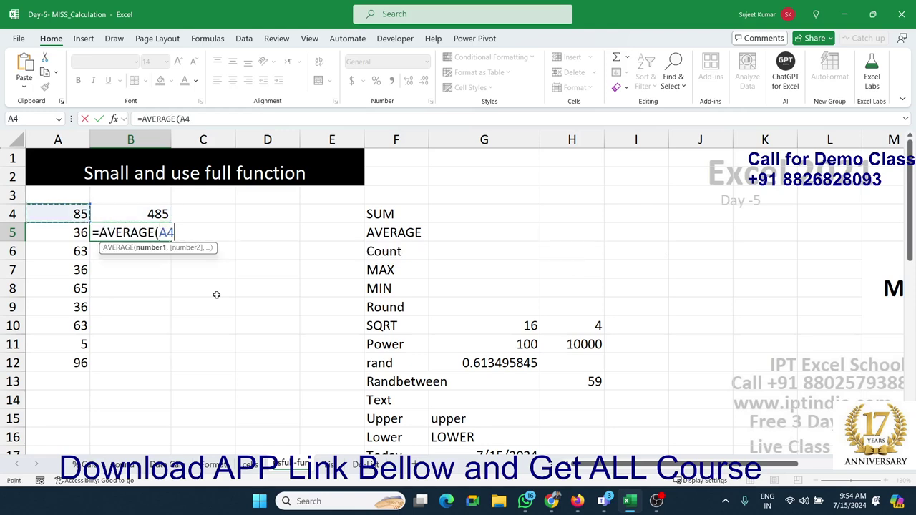
{"action": "key", "text": "ctrl+shift+Down"}
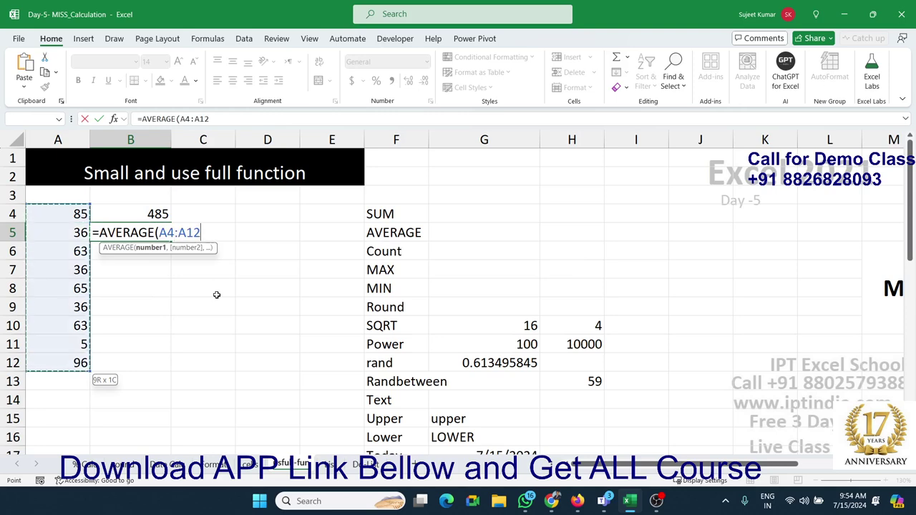
{"action": "key", "text": "Return"}
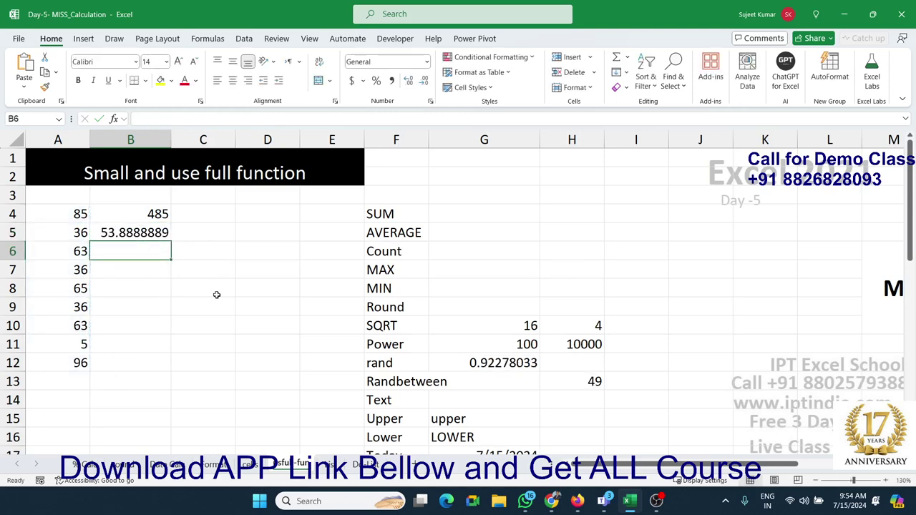
Enter =MIN(A4:A12) in B6, giving 5.
{"action": "type", "text": "=min"}
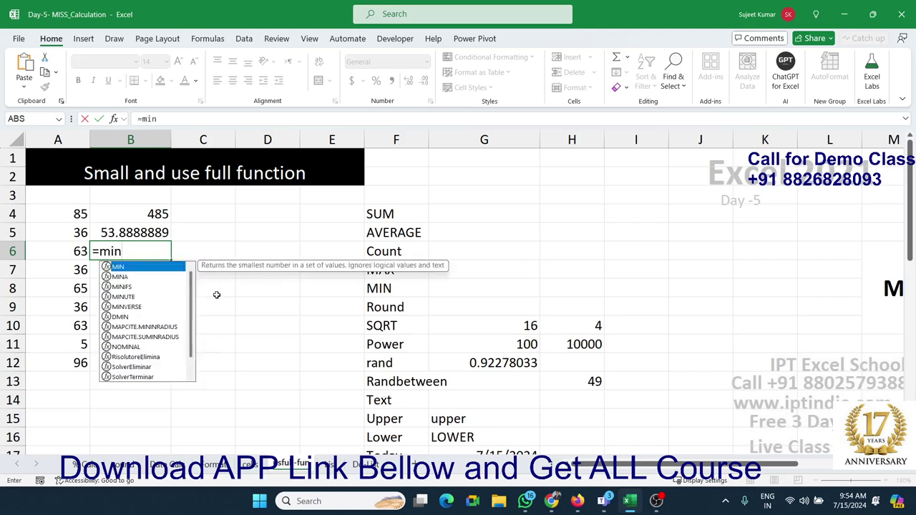
{"action": "key", "text": "Tab"}
{"action": "key", "text": "Left"}
{"action": "key", "text": "Up"}
{"action": "key", "text": "Up"}
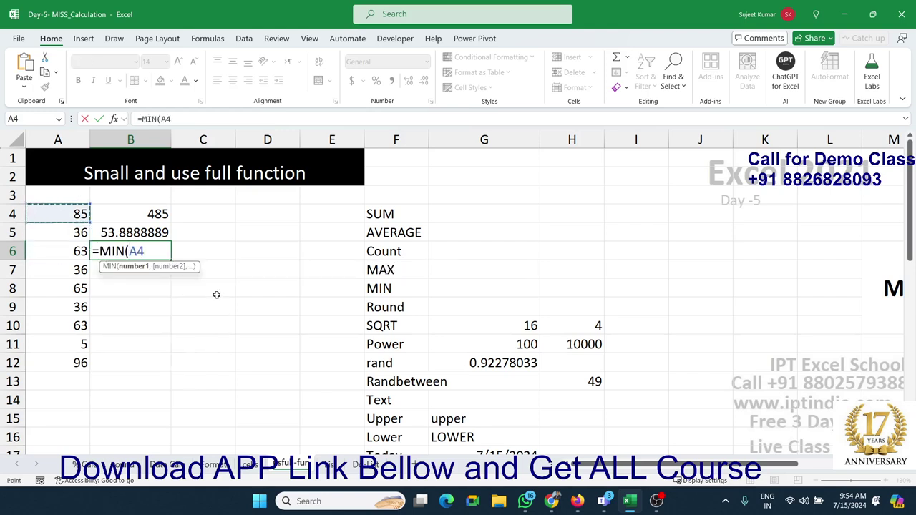
{"action": "key", "text": "ctrl+shift+Down"}
{"action": "key", "text": "Return"}
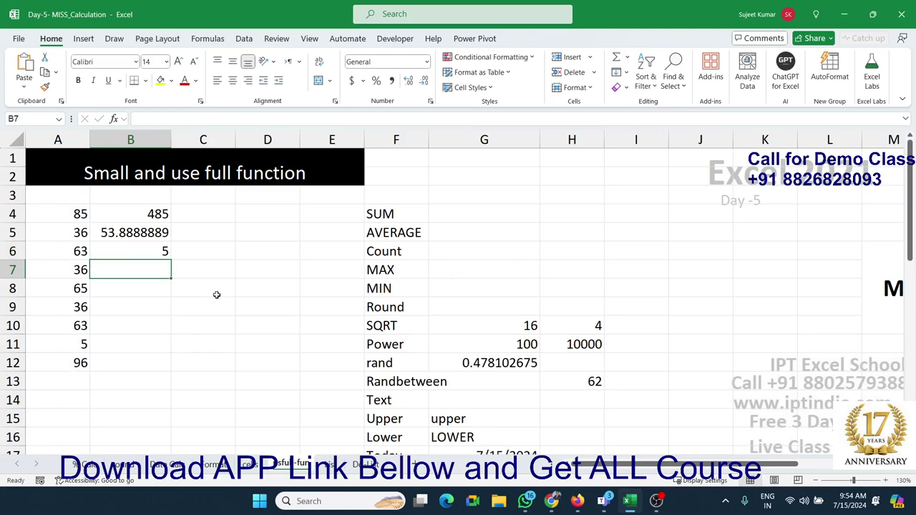
Enter =MAX(A4:A12) in B7, giving 96.
{"action": "type", "text": "=max"}
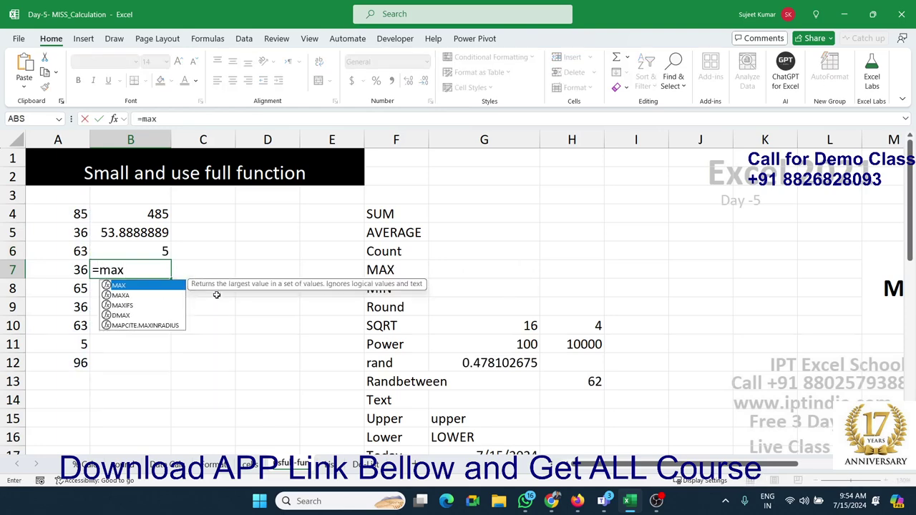
{"action": "key", "text": "Tab"}
{"action": "key", "text": "Left"}
{"action": "key", "text": "Up"}
{"action": "key", "text": "Up"}
{"action": "key", "text": "Up"}
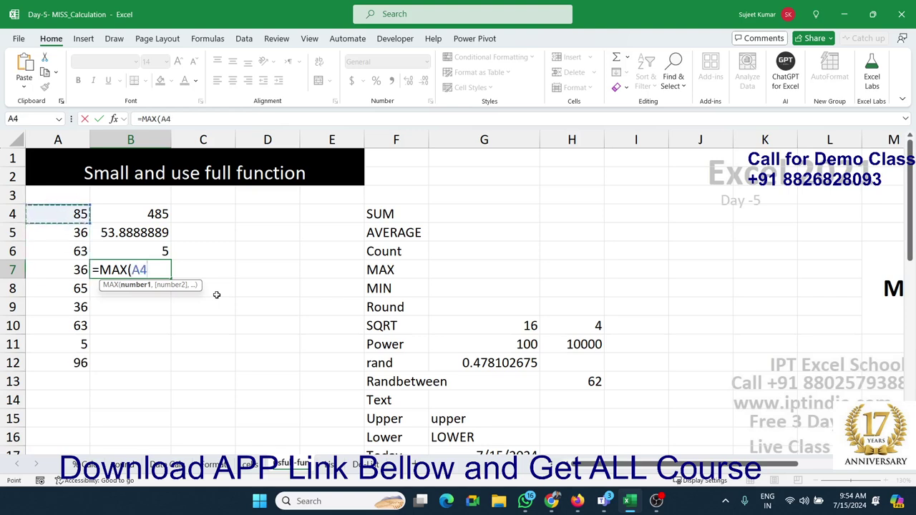
{"action": "key", "text": "ctrl+shift+Down"}
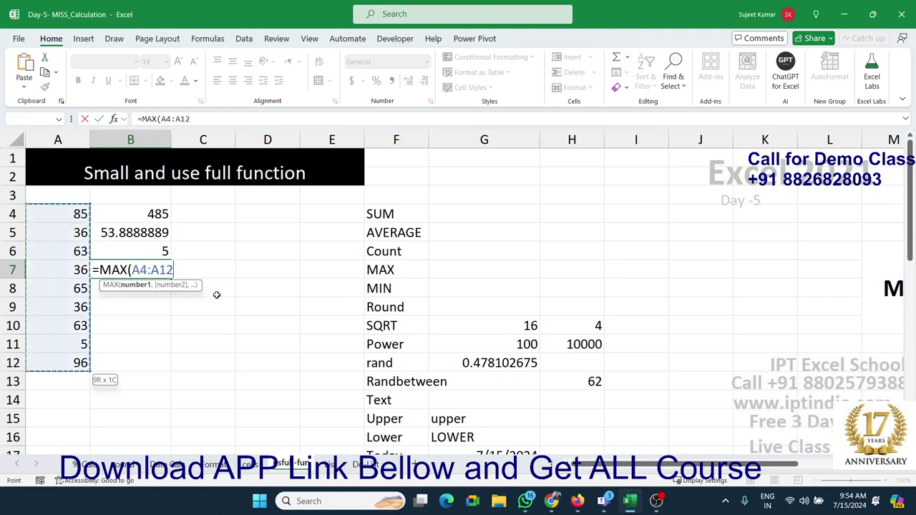
{"action": "key", "text": "Return"}
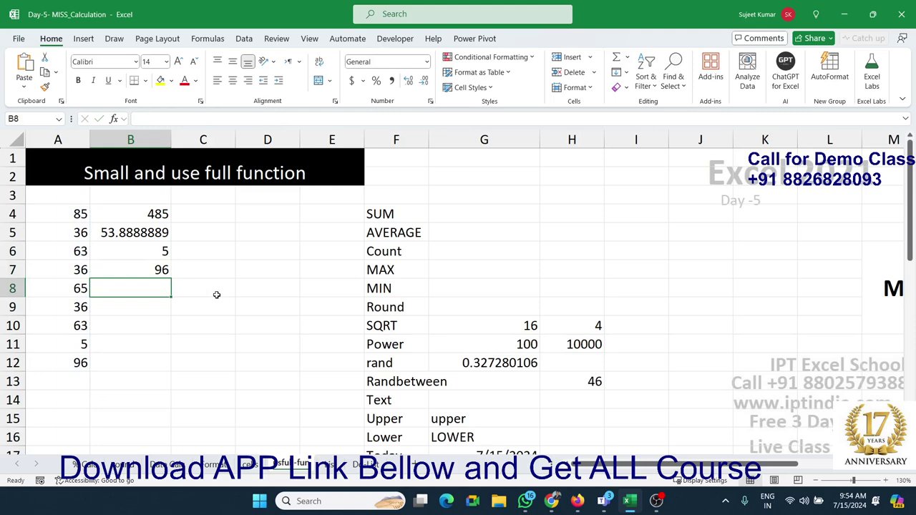
Enter =COUNT(A4:A12) in B8, giving 9, and begin another =coun formula in B9.
{"action": "type", "text": "="}
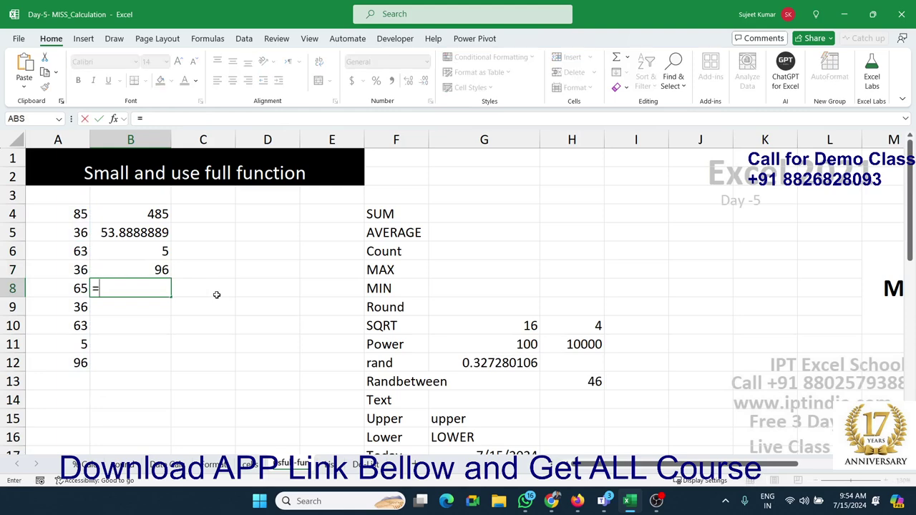
{"action": "type", "text": "c"}
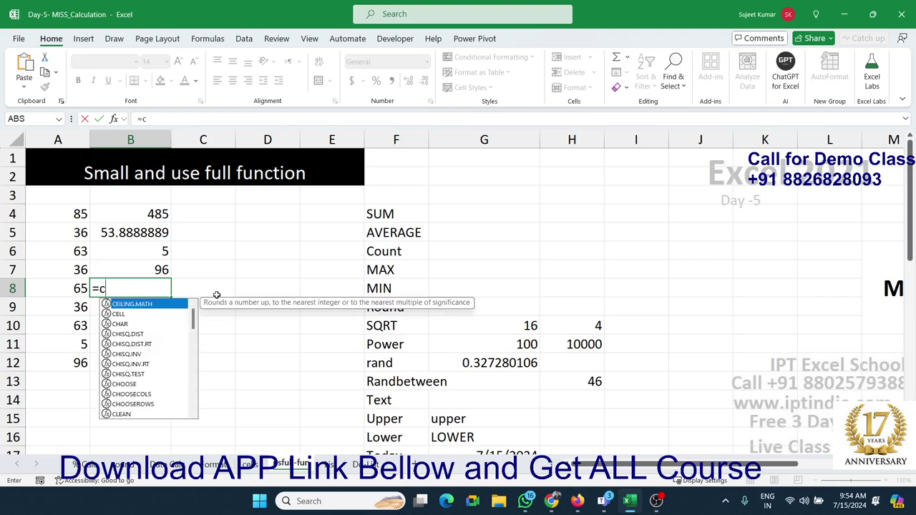
{"action": "type", "text": "oun"}
{"action": "key", "text": "Tab"}
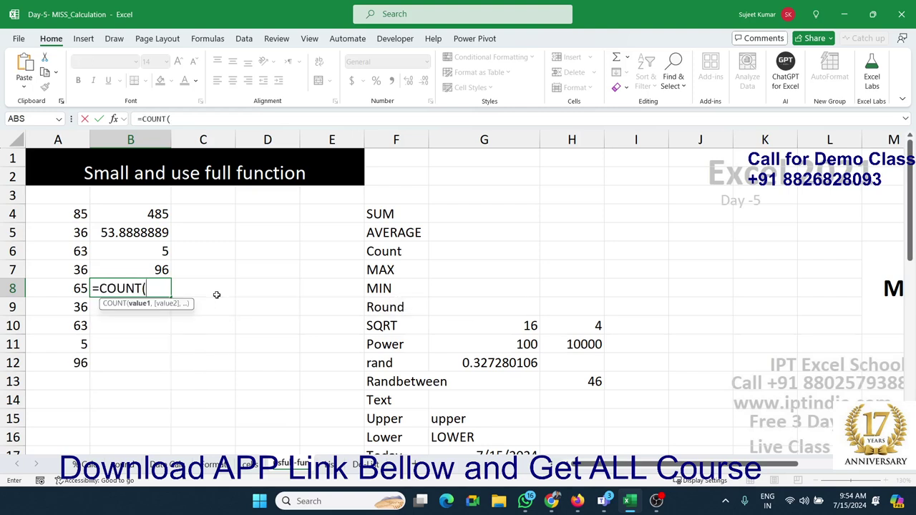
{"action": "key", "text": "Left"}
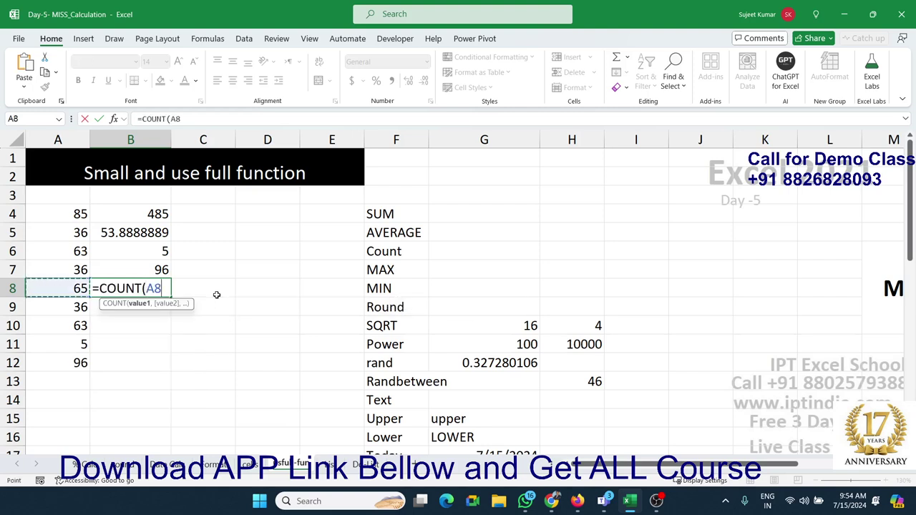
{"action": "key", "text": "Up"}
{"action": "key", "text": "Up"}
{"action": "key", "text": "Up"}
{"action": "key", "text": "Up"}
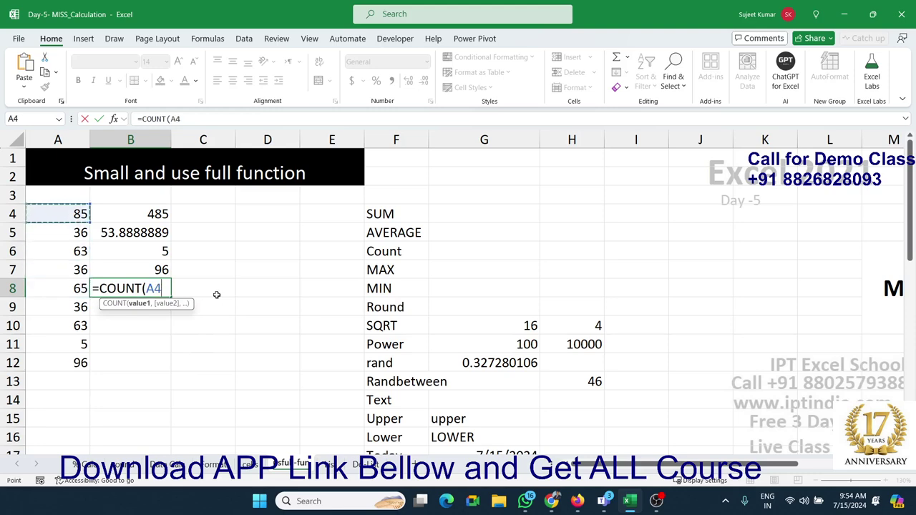
{"action": "key", "text": "shift+Right"}
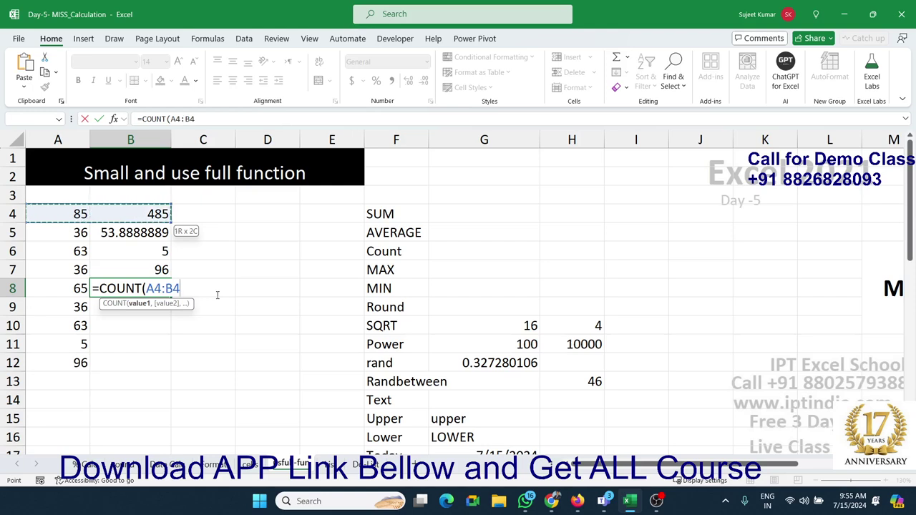
{"action": "key", "text": "shift+Left"}
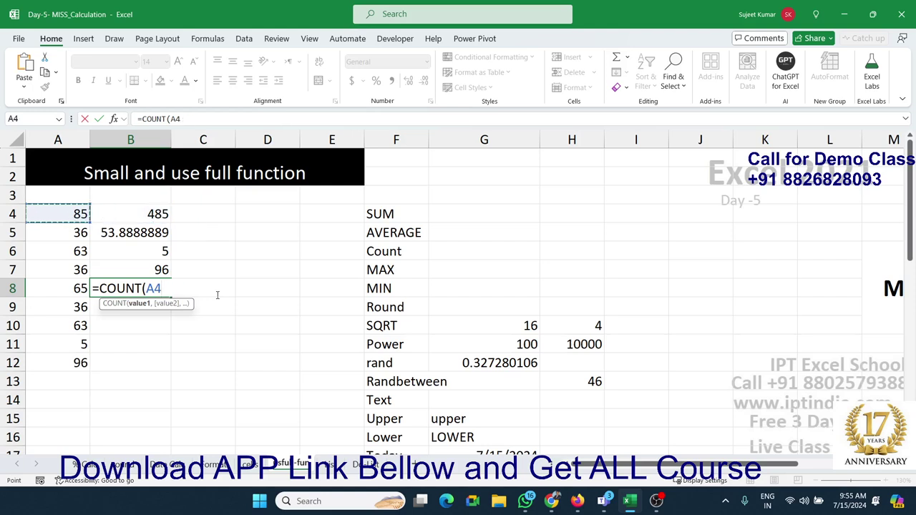
{"action": "key", "text": "ctrl+shift+Down"}
{"action": "key", "text": "Return"}
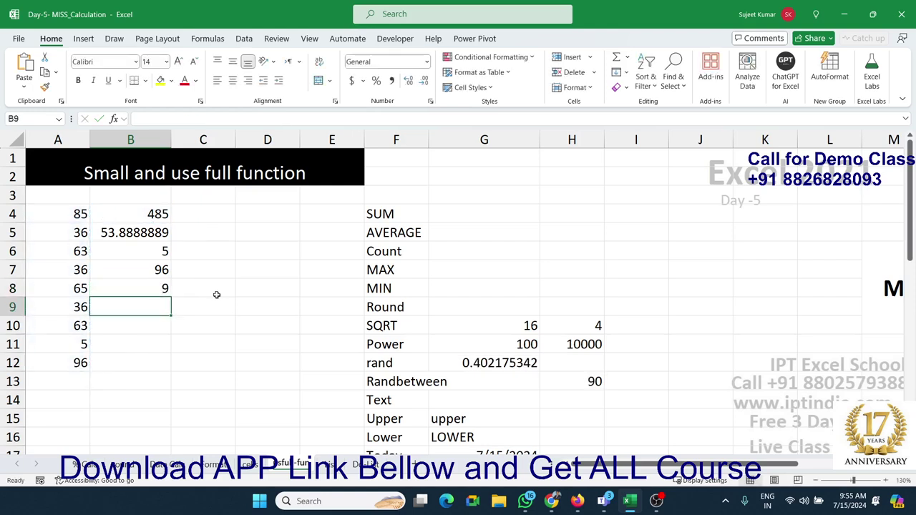
{"action": "type", "text": "=coun"}
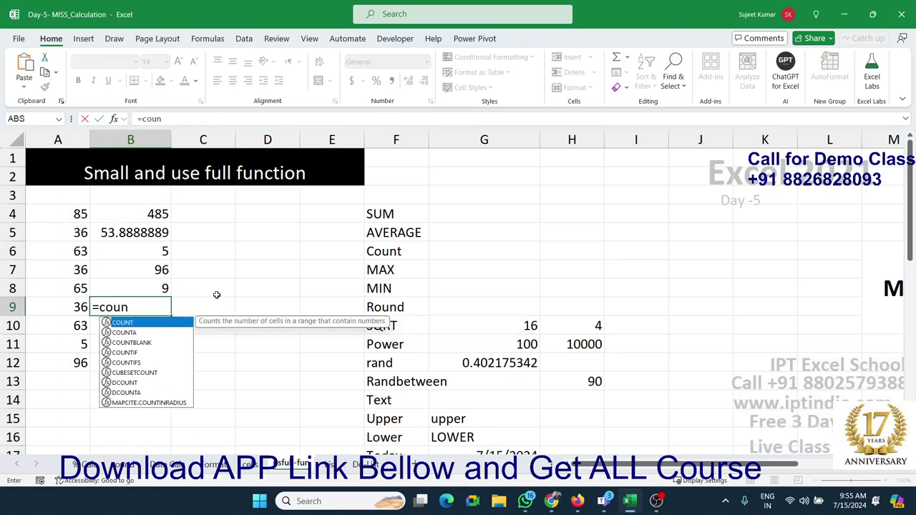
Dismiss the COUNTA suggestion and cancel the unfinished entry in B9.
{"action": "key", "text": "Down"}
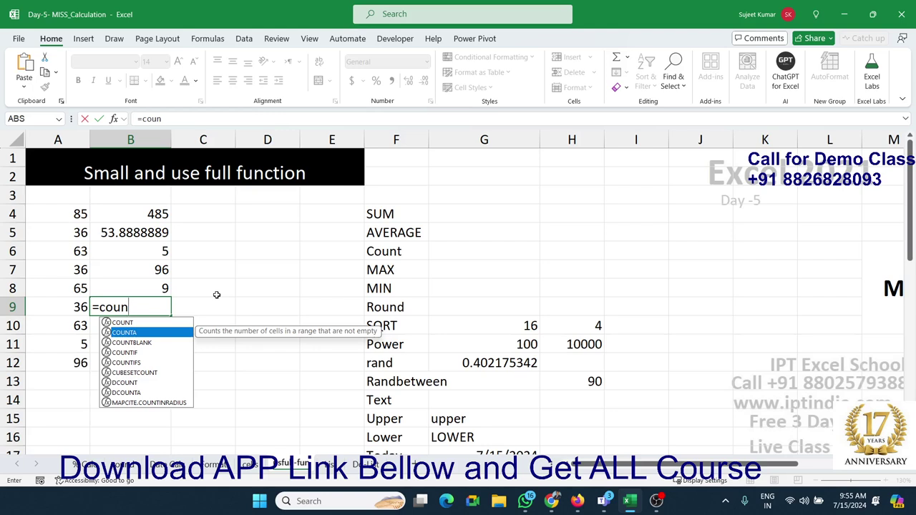
{"action": "key", "text": "Escape"}
{"action": "type", "text": "`"}
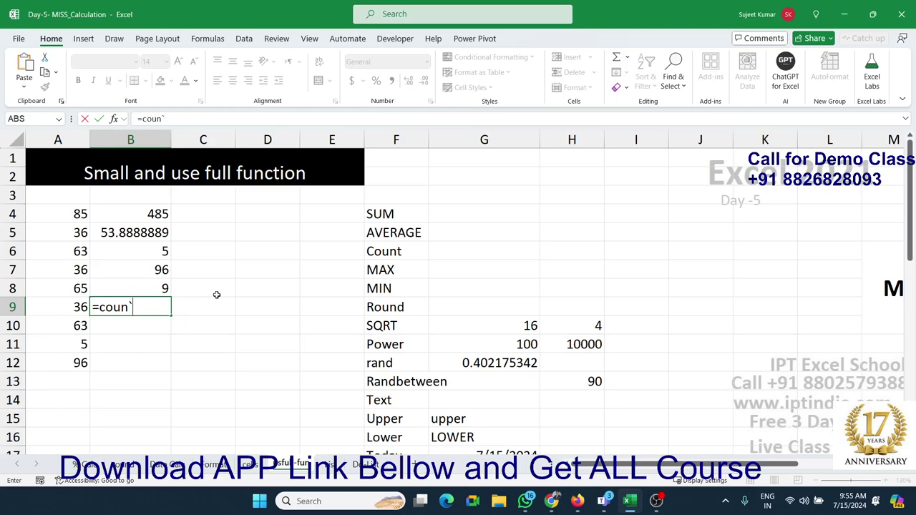
{"action": "key", "text": "Escape"}
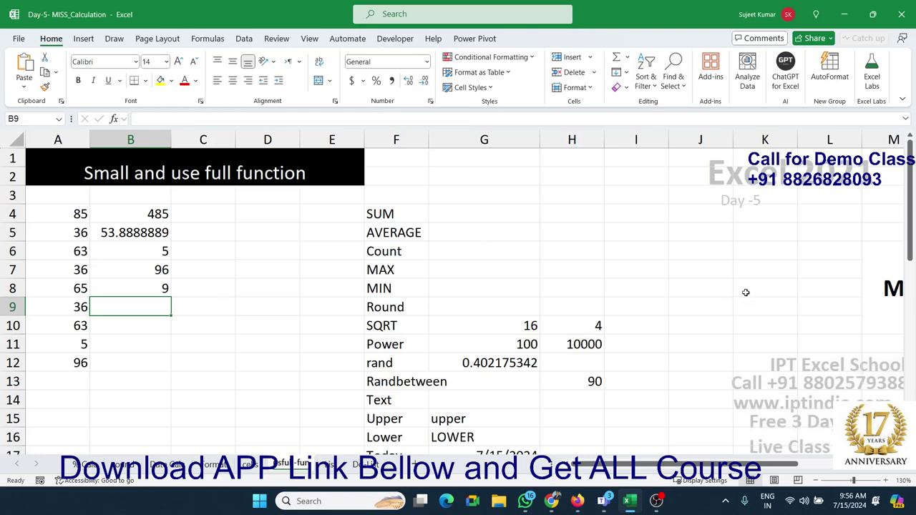
Re-confirm the Power formulas in G11 and H11 (100 and 10000), then edit =RAND() in G12.
{"action": "left_click", "coordinate": [551, 500]}
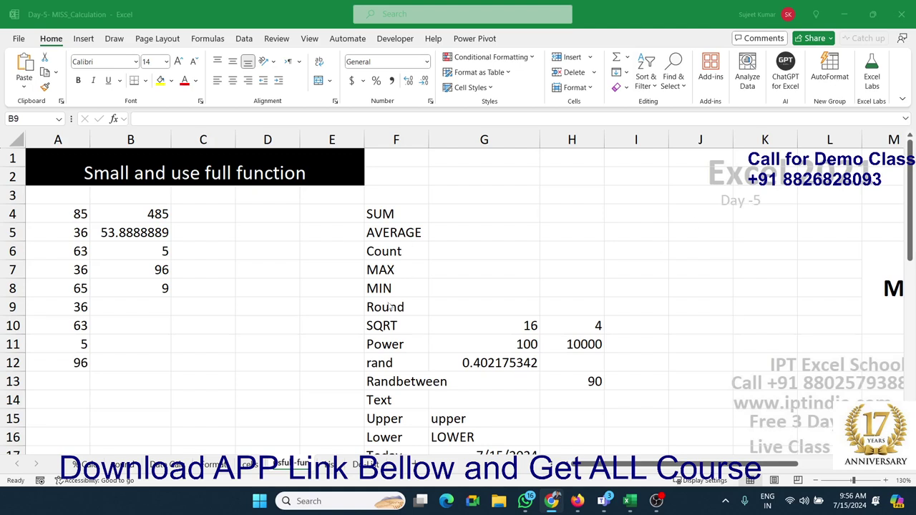
{"action": "left_click", "coordinate": [418, 324]}
{"action": "left_click", "coordinate": [569, 325]}
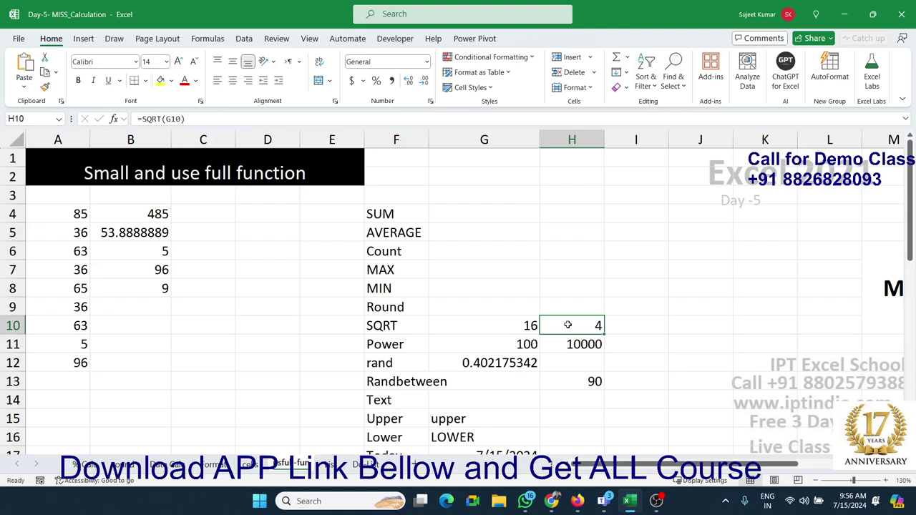
{"action": "left_click", "coordinate": [493, 344]}
{"action": "double_click", "coordinate": [515, 344]}
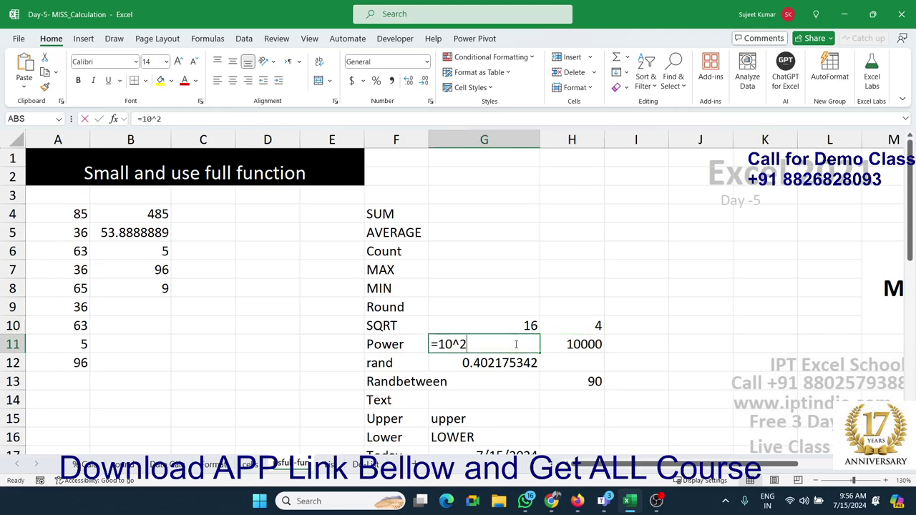
{"action": "key", "text": "Return"}
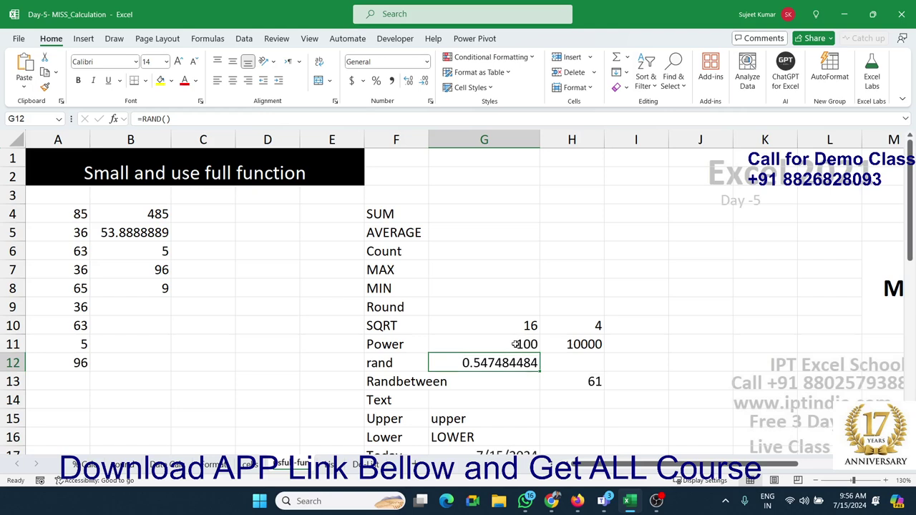
{"action": "left_click", "coordinate": [555, 344]}
{"action": "double_click", "coordinate": [557, 344]}
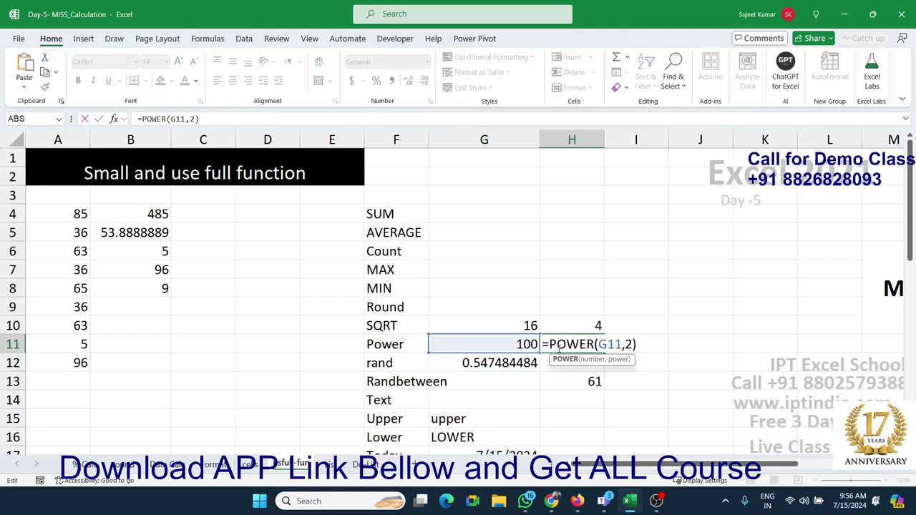
{"action": "key", "text": "Return"}
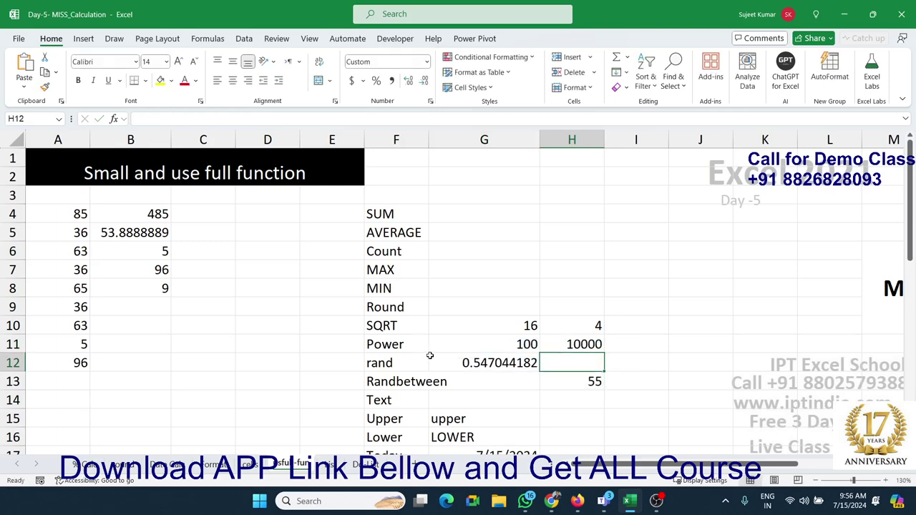
{"action": "left_click", "coordinate": [474, 367]}
{"action": "double_click", "coordinate": [473, 366]}
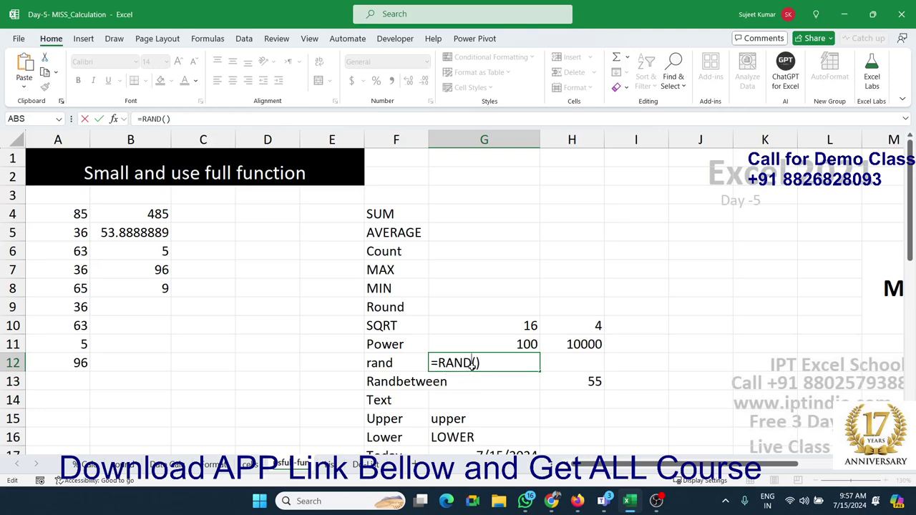
Re-confirm the RAND formula in G12 and the RANDBETWEEN formula in H13.
{"action": "key", "text": "Return"}
{"action": "key", "text": "Right"}
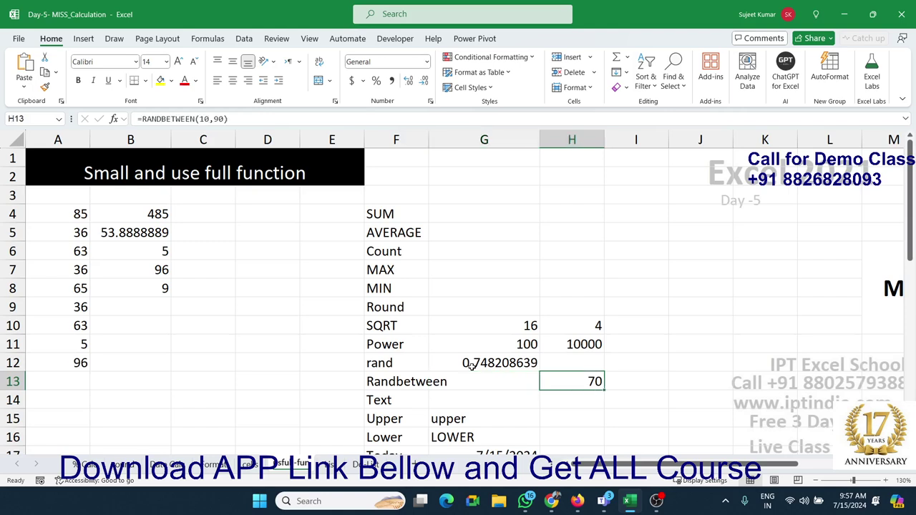
{"action": "key", "text": "F2"}
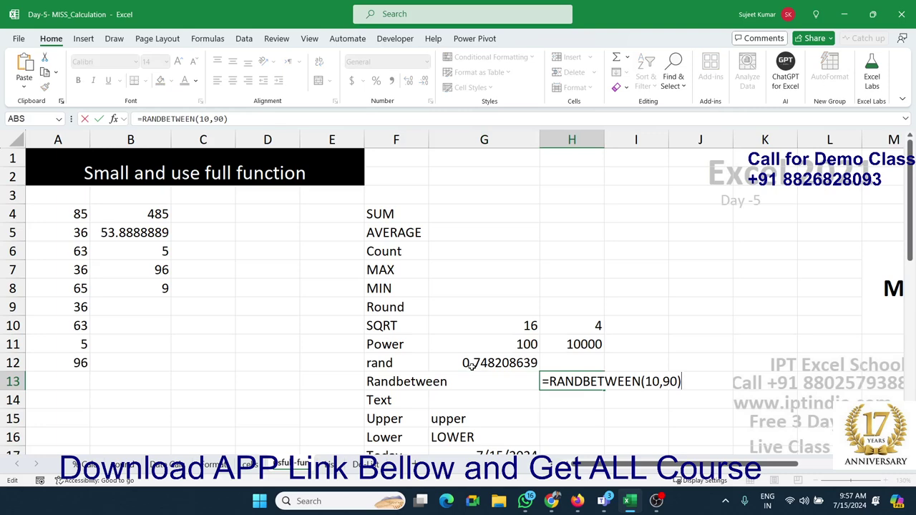
{"action": "key", "text": "Return"}
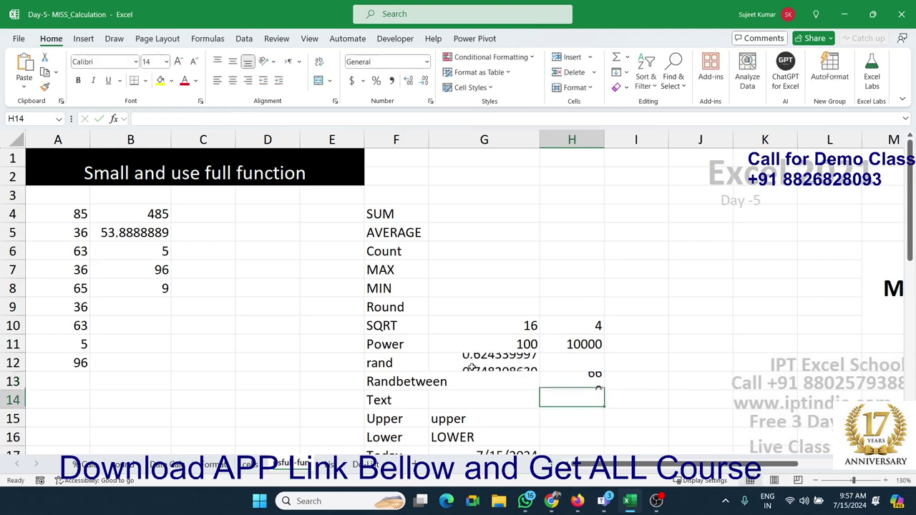
Check the Upper, Lower, Today and Row results, then switch to the List sheet.
{"action": "key", "text": "Return"}
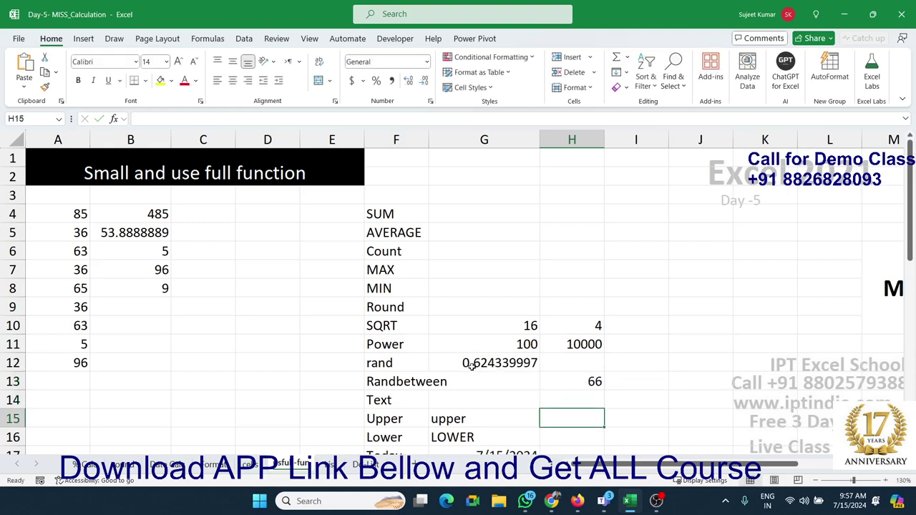
{"action": "key", "text": "Left"}
{"action": "key", "text": "Left"}
{"action": "key", "text": "Right"}
{"action": "key", "text": "Down"}
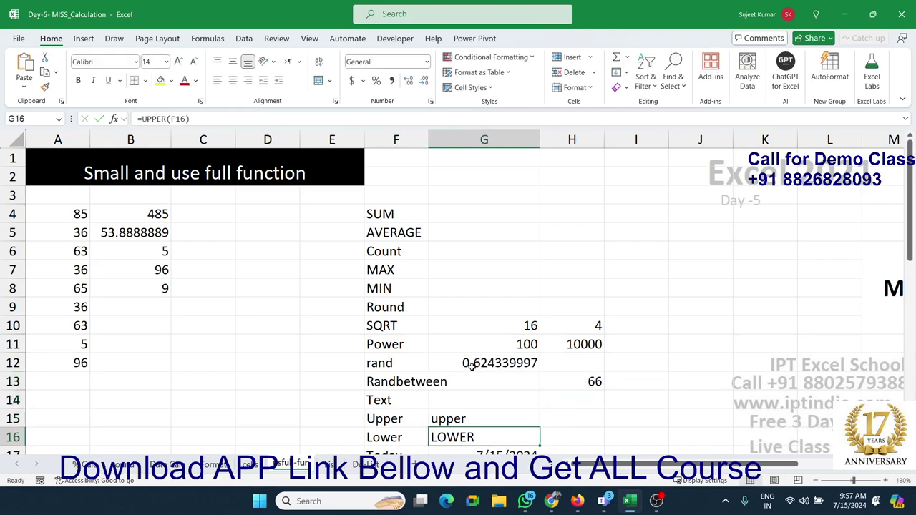
{"action": "key", "text": "Up"}
{"action": "key", "text": "Down"}
{"action": "key", "text": "Down"}
{"action": "key", "text": "Down"}
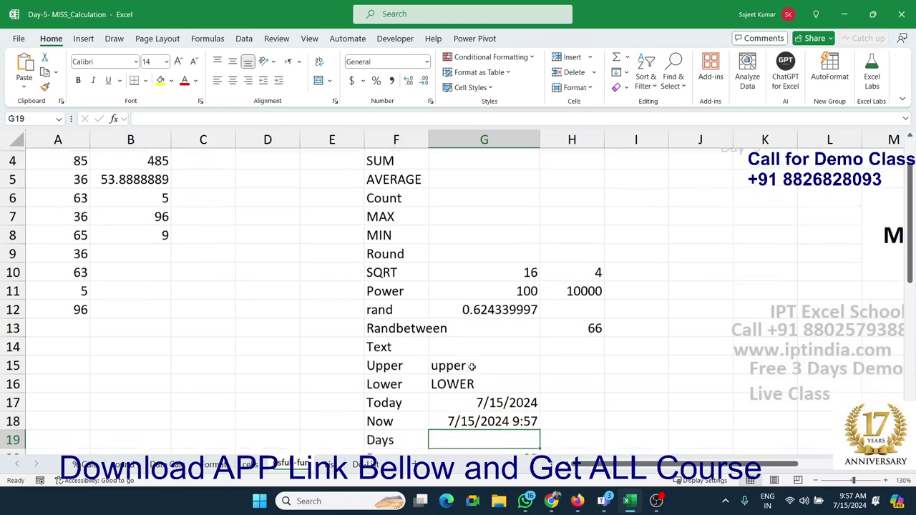
{"action": "key", "text": "Down"}
{"action": "key", "text": "Down"}
{"action": "key", "text": "Down"}
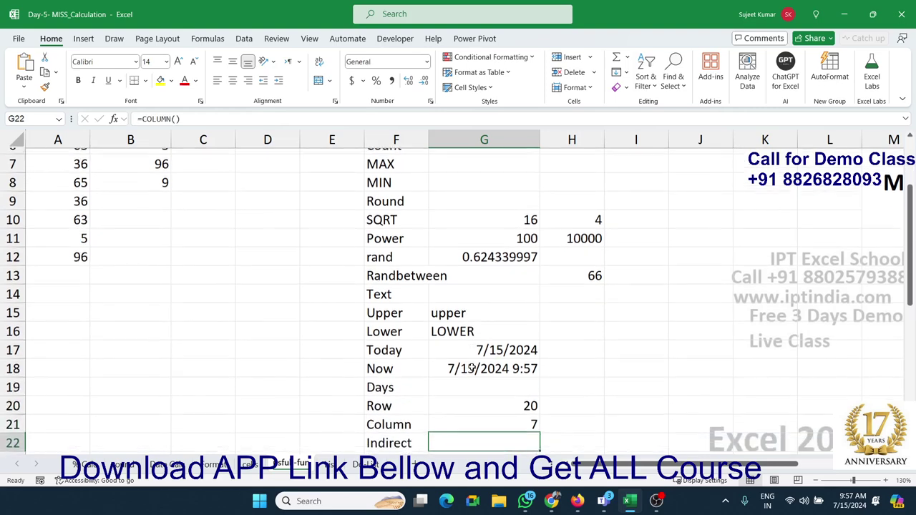
{"action": "key", "text": "Up"}
{"action": "key", "text": "Up"}
{"action": "key", "text": "Up"}
{"action": "key", "text": "Up"}
{"action": "key", "text": "Up"}
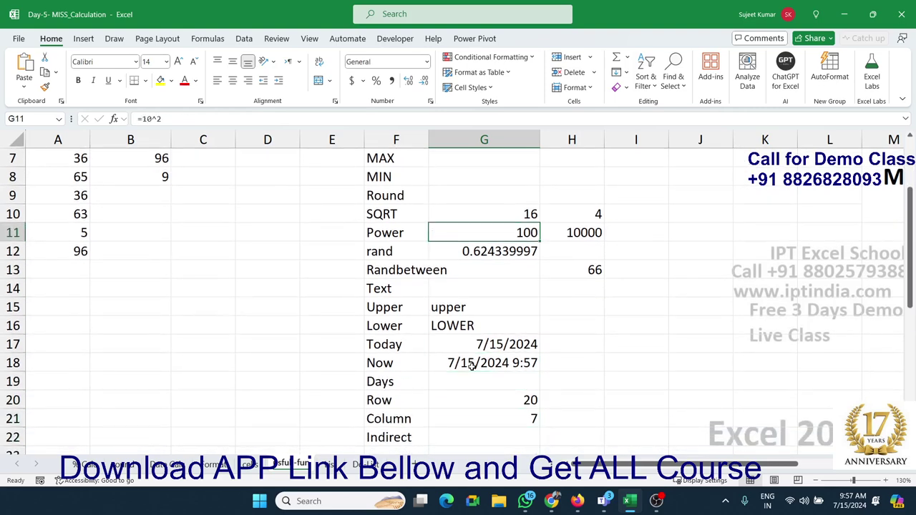
{"action": "scroll", "coordinate": [471, 365], "scroll_direction": "up", "scroll_amount": 2}
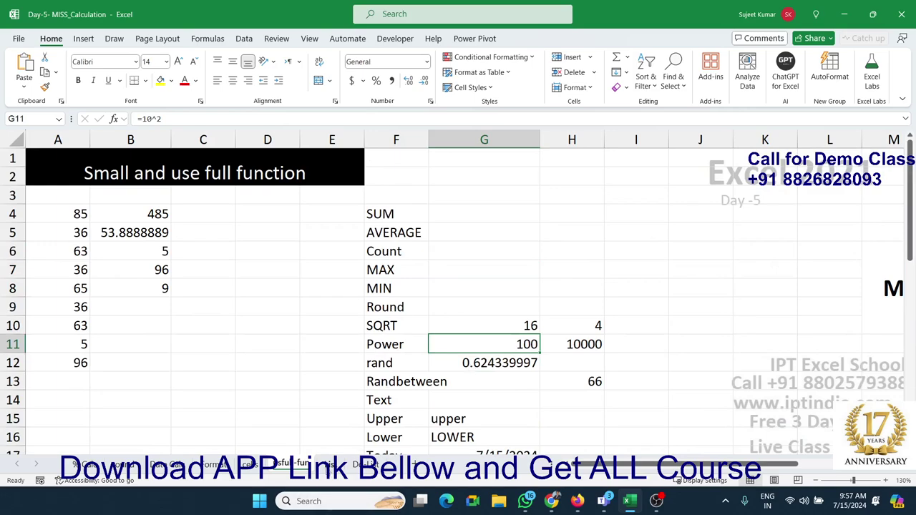
{"action": "left_click", "coordinate": [330, 463]}
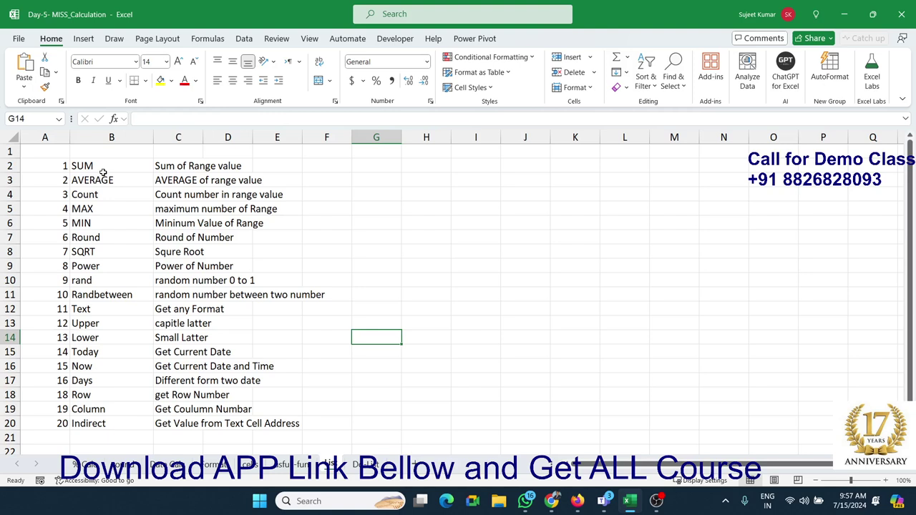
Select the function list B2:D20, visit the De-Lit sheet, then right-click Dashboard-11 in File's Recent list.
{"action": "left_click_drag", "start_coordinate": [103, 172], "coordinate": [220, 420]}
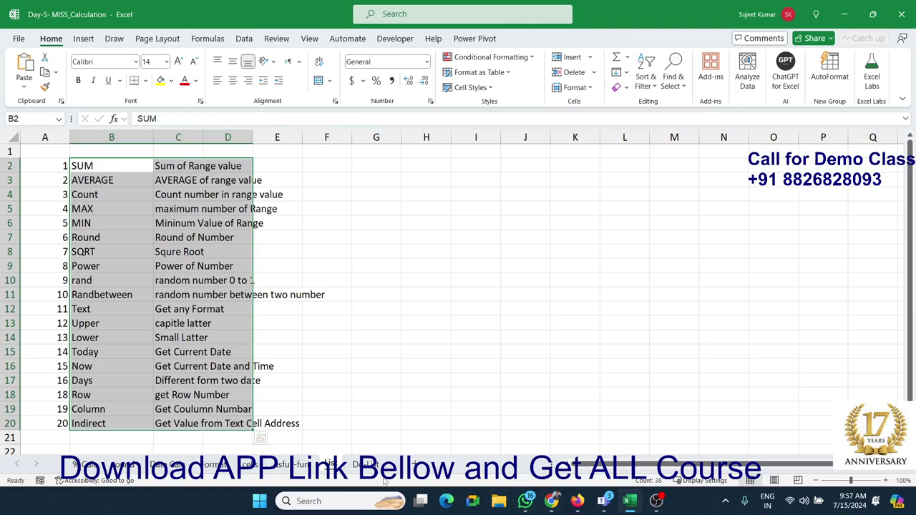
{"action": "left_click", "coordinate": [365, 464]}
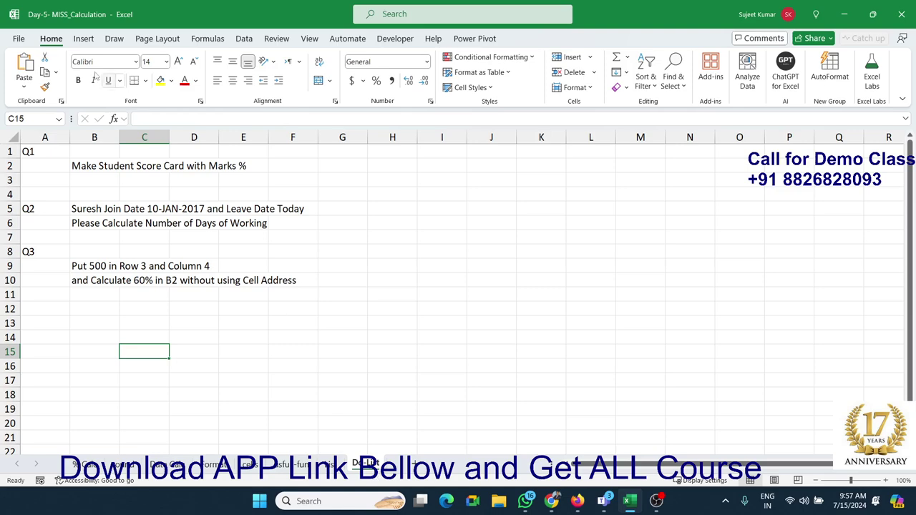
{"action": "left_click", "coordinate": [19, 38]}
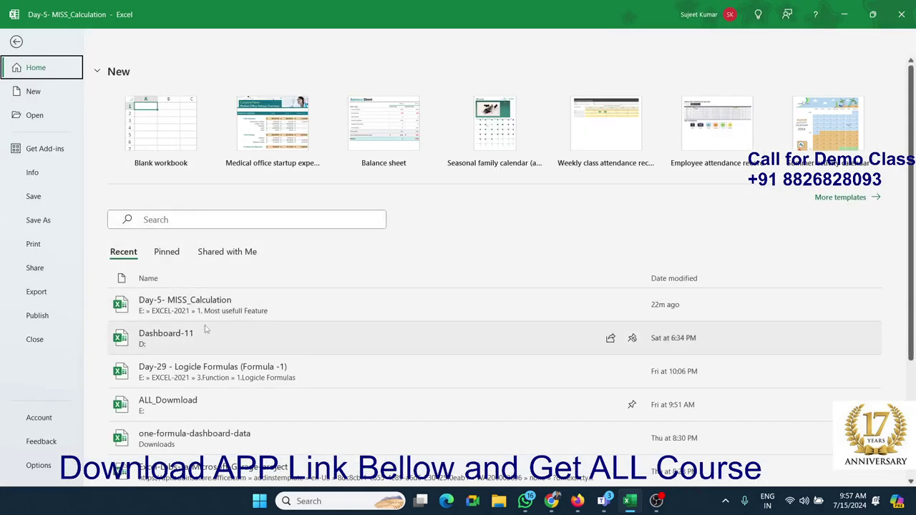
{"action": "right_click", "coordinate": [204, 328]}
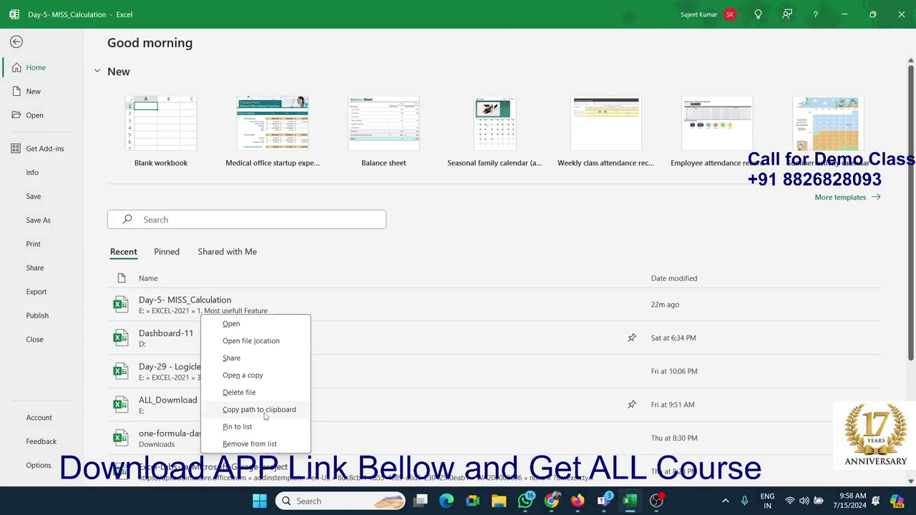